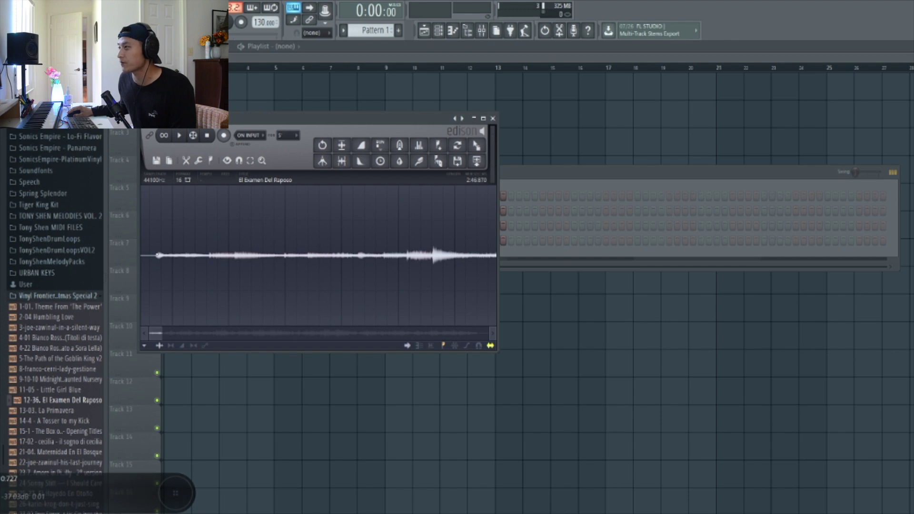
Select the opening phrase of El Examen Del Raposo from about 0.7 s to 7.9 s in Edison, auditioning it
left_click_drag(157, 257, 203, 259)
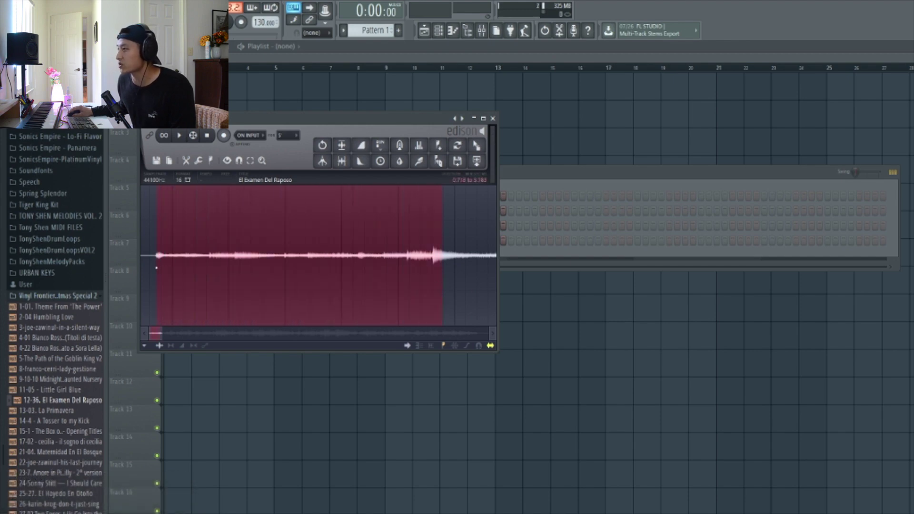
key("space")
scroll(241, 265, "down", 2)
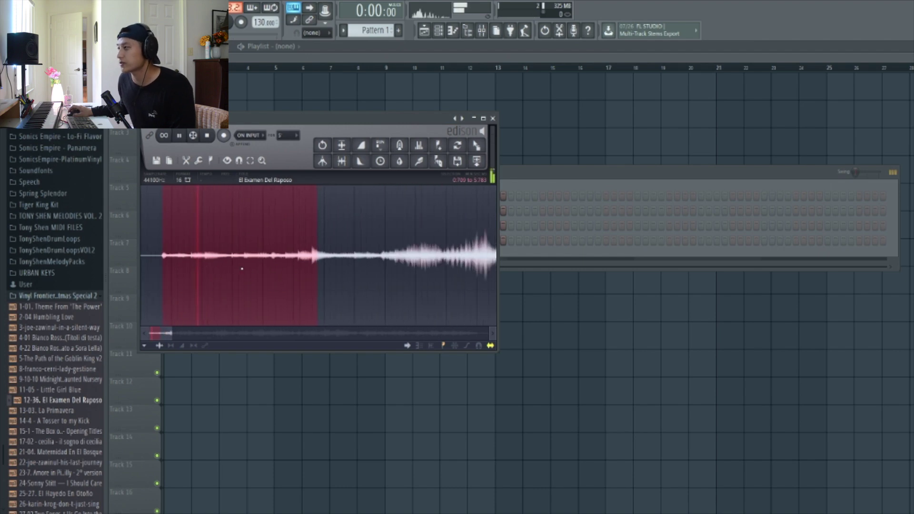
left_click(344, 279, "shift")
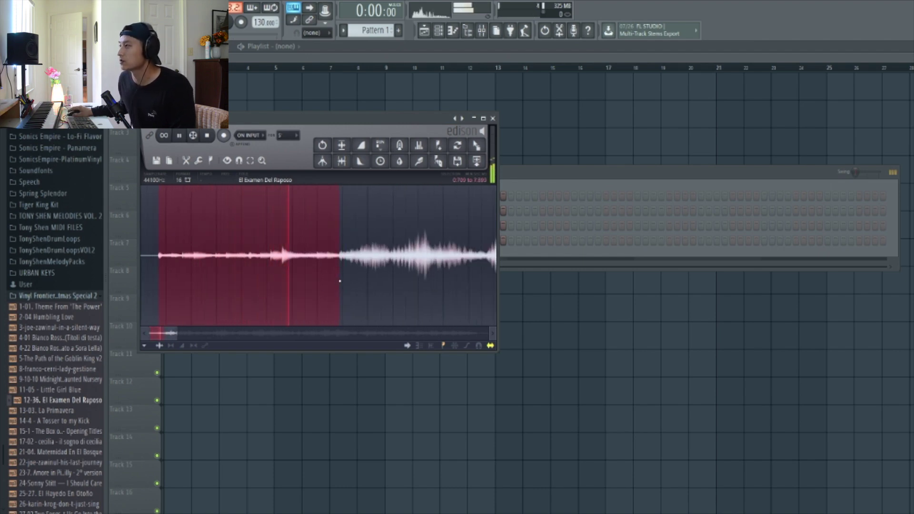
scroll(339, 281, "up", 1)
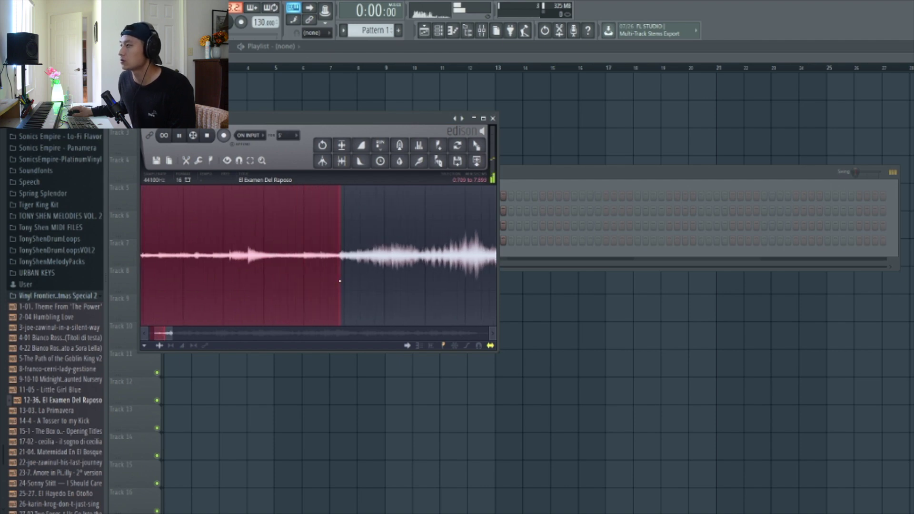
scroll(339, 281, "down", 1)
key("space")
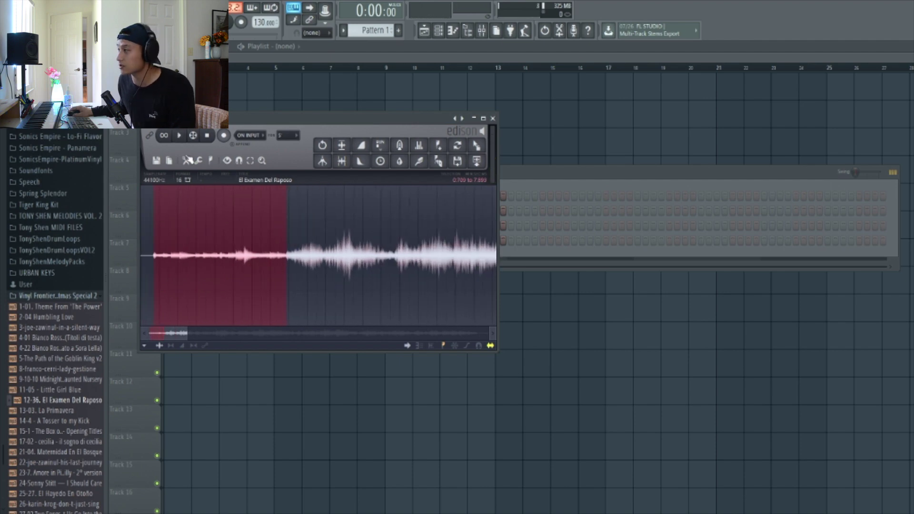
Audition the selected opening phrase with looped playback and place it as an audio clip at the start of playlist Track 1
scroll(319, 255, "up", 2)
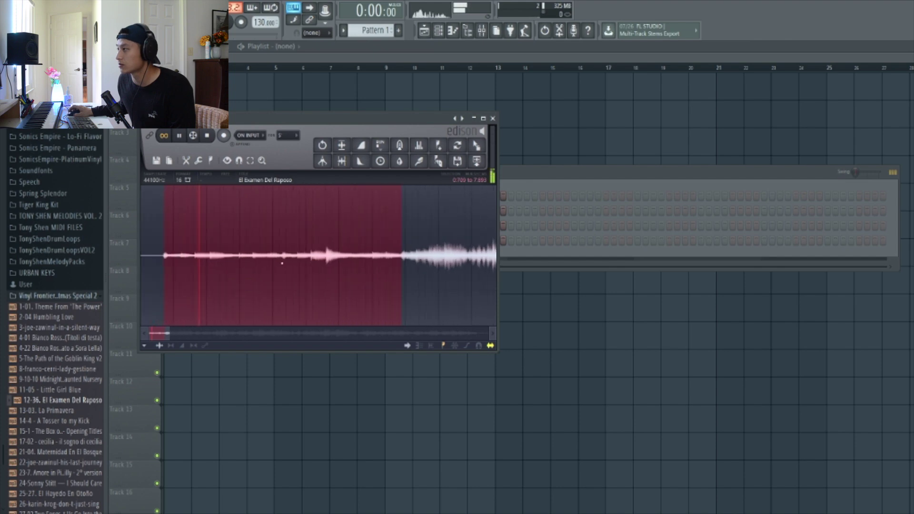
scroll(422, 283, "up", 1)
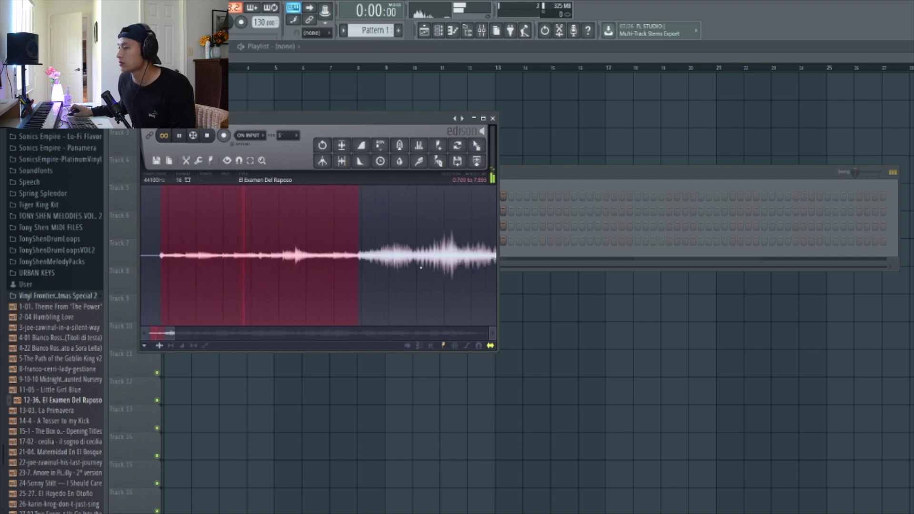
scroll(420, 269, "up", 1)
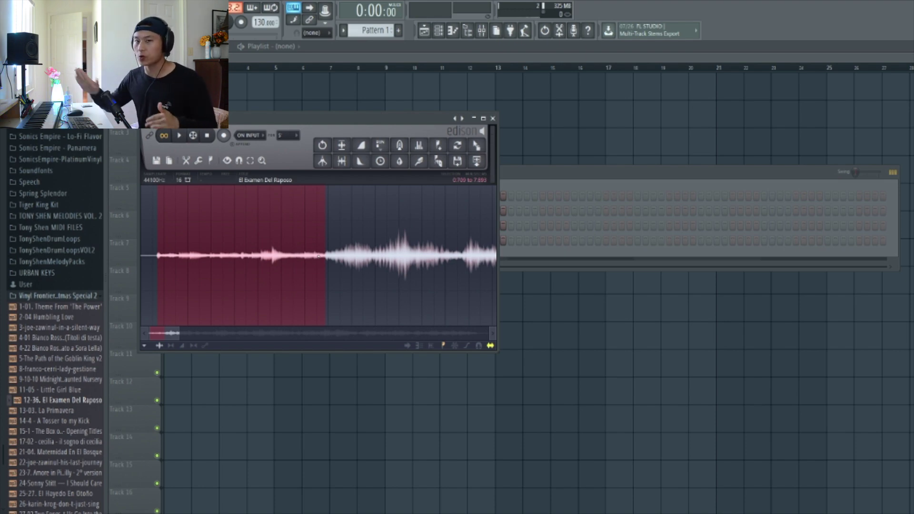
key("space")
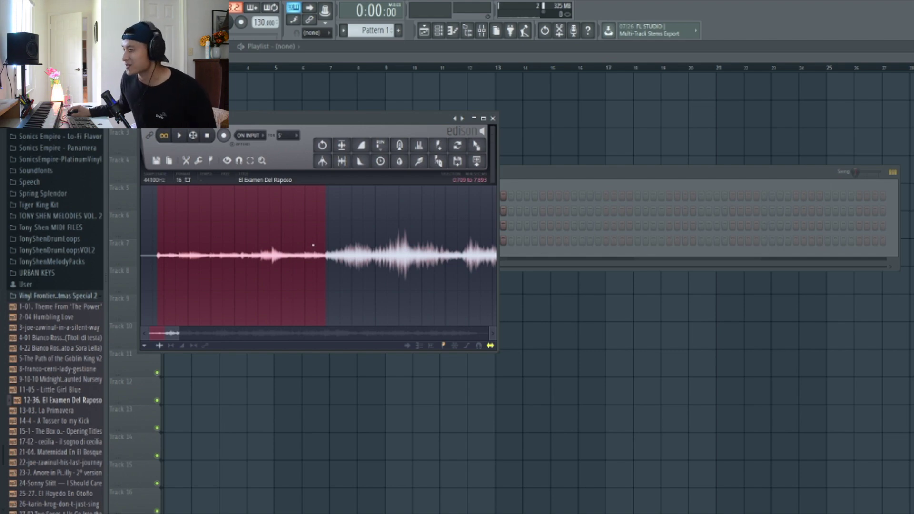
left_click_drag(477, 145, 183, 90)
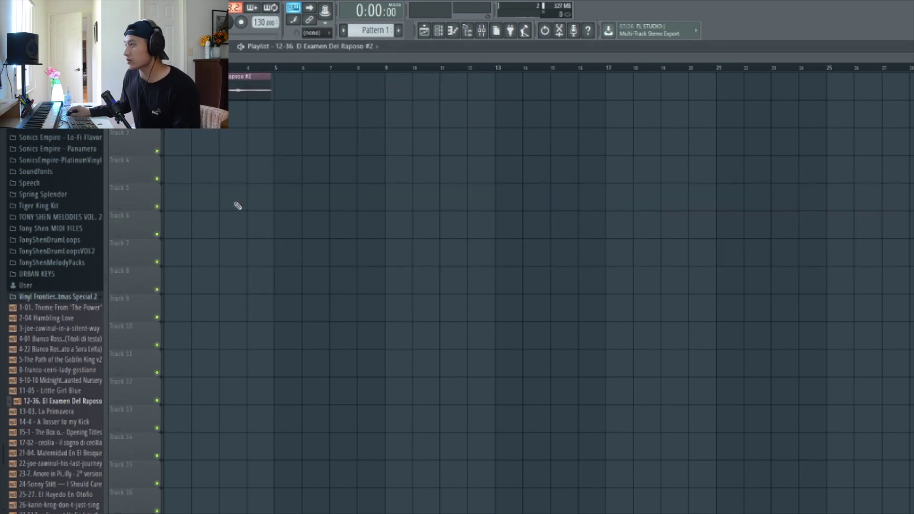
Reopen the full El Examen Del Raposo sample in Edison from its original channel in the channel rack
left_click(439, 30)
left_click(344, 195)
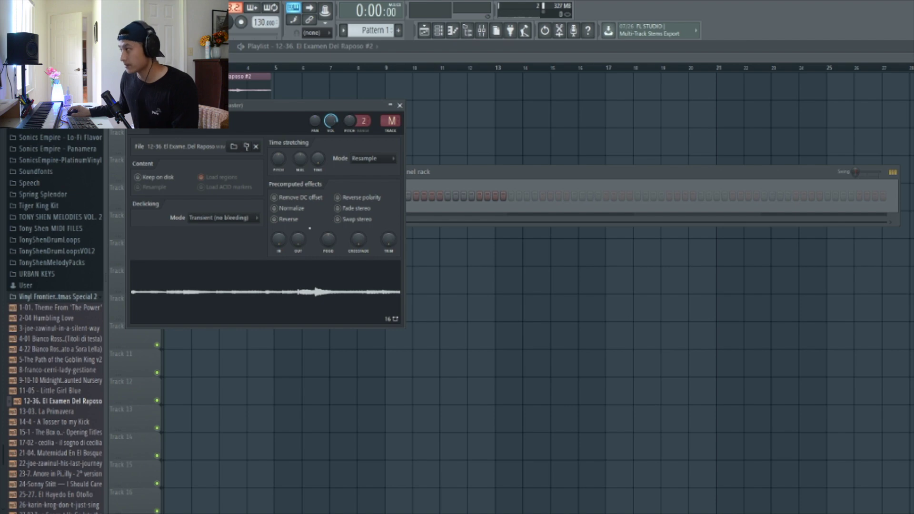
left_click(467, 176)
left_click(345, 182)
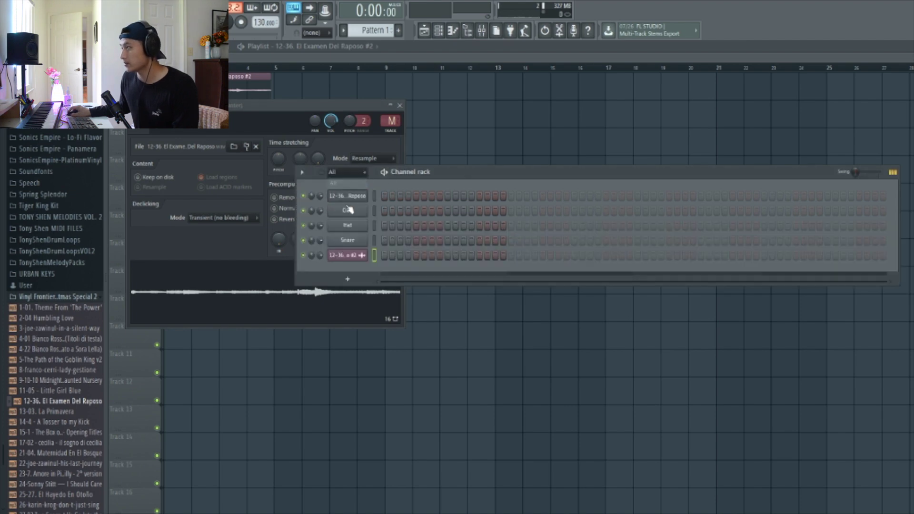
left_click(349, 197)
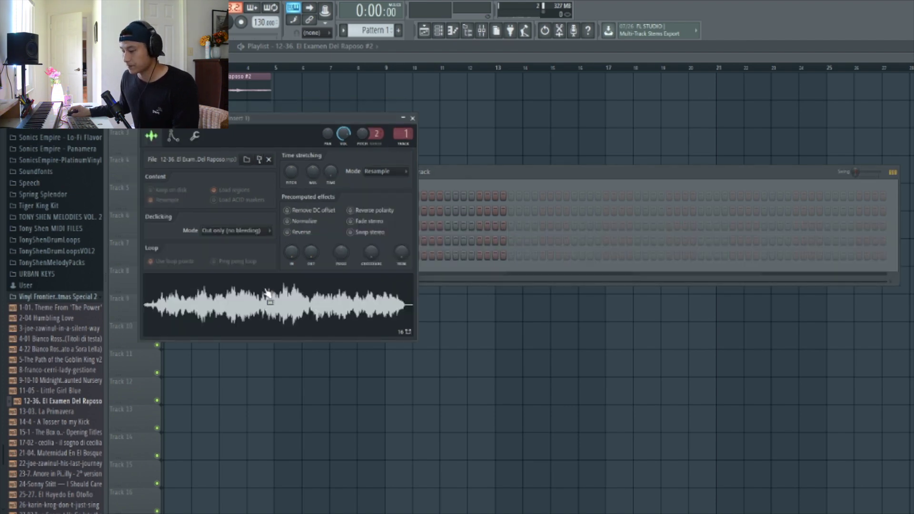
left_click_drag(267, 294, 265, 287)
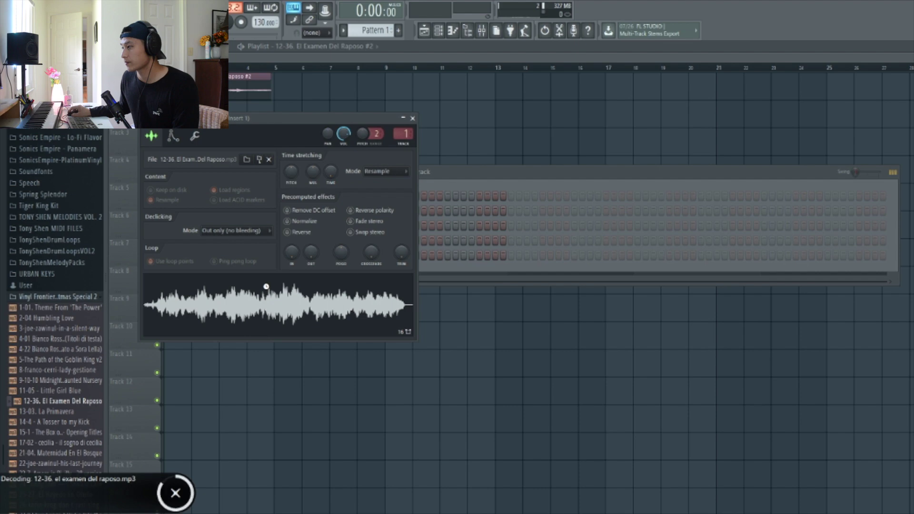
Select the second phrase of the sample from about 7.8 s to 14.75 s, refining its end point during looped playback
scroll(172, 268, "up", 3)
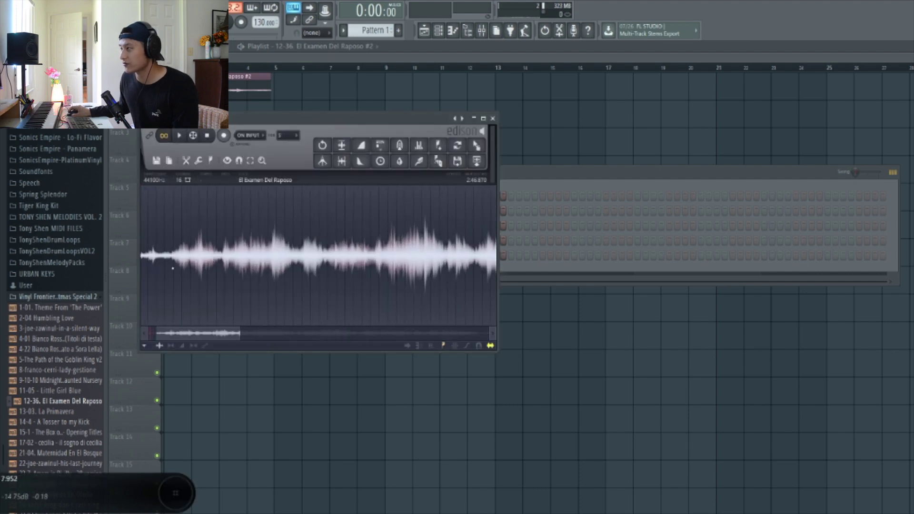
scroll(172, 268, "up", 2)
scroll(173, 268, "up", 2)
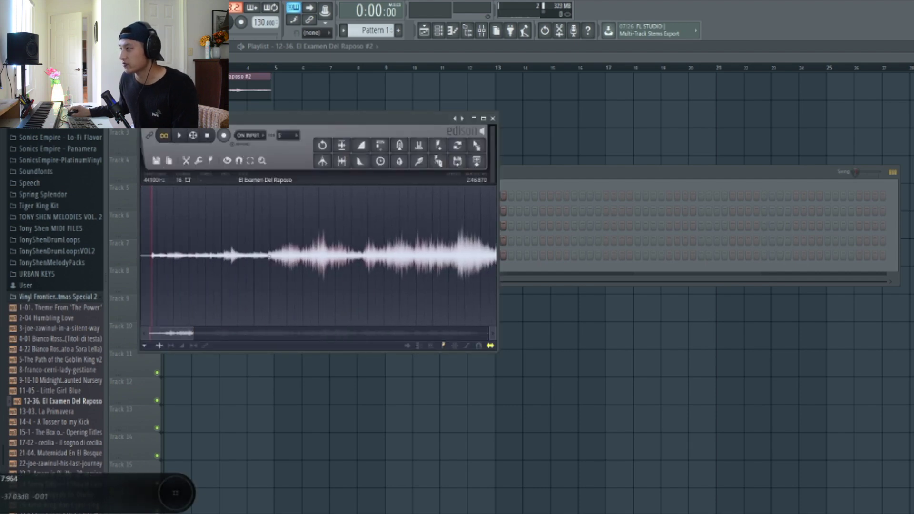
key("space")
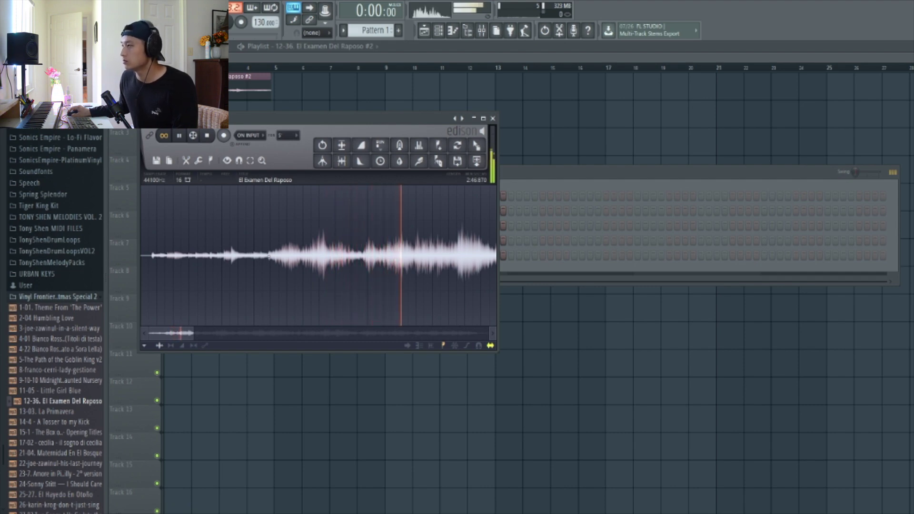
left_click_drag(269, 256, 379, 268)
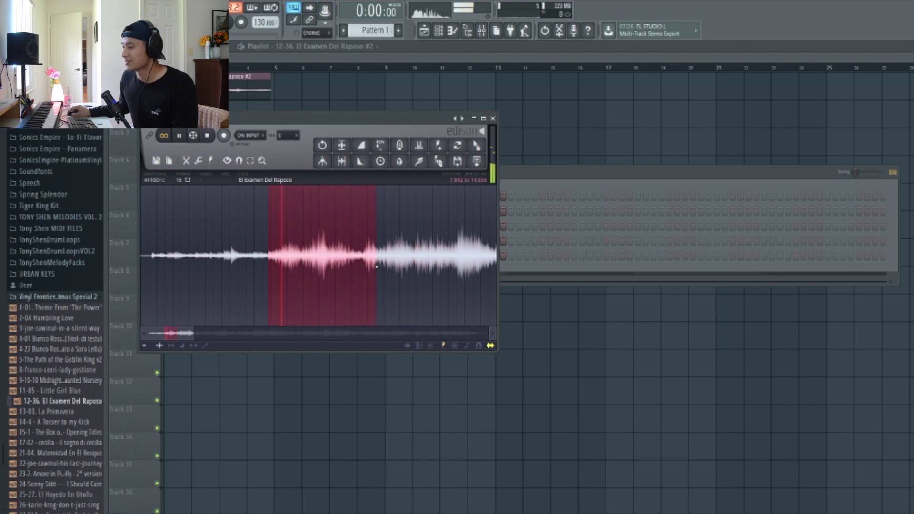
scroll(379, 268, "up", 2)
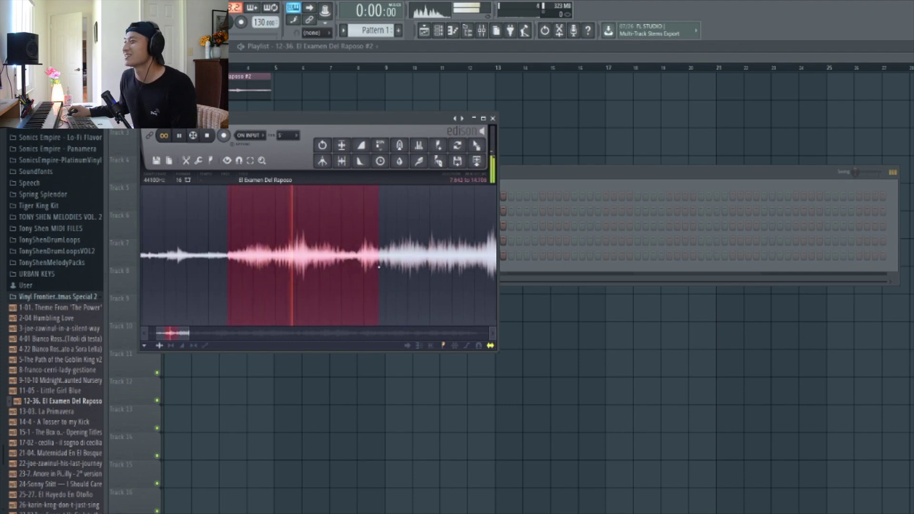
scroll(379, 267, "up", 2)
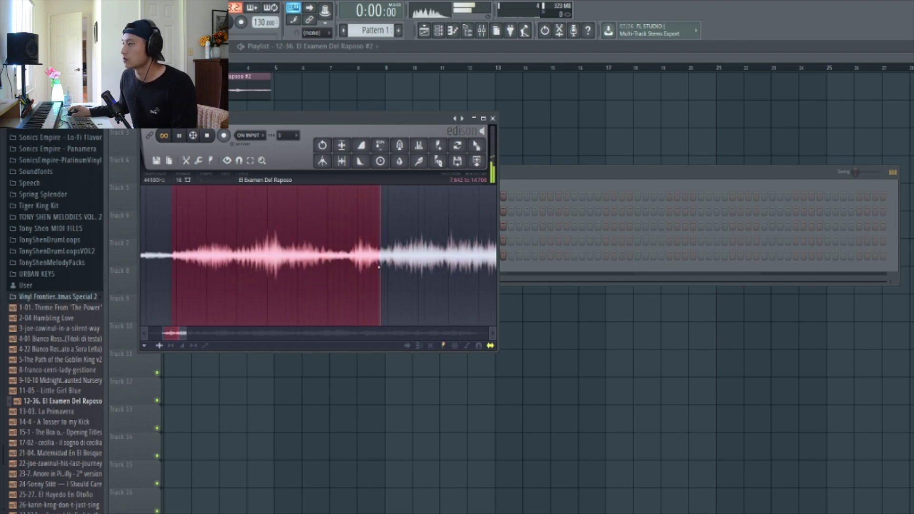
left_click_drag(379, 268, 381, 267)
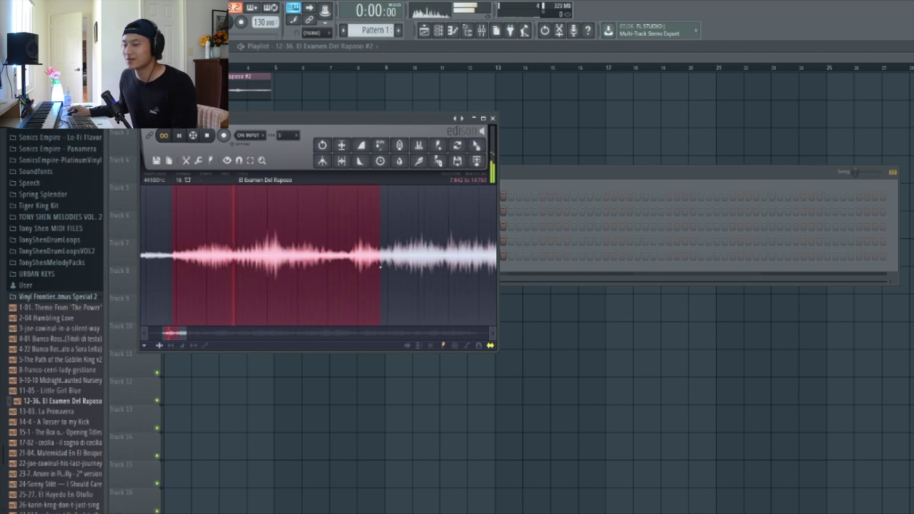
scroll(379, 267, "down", 4)
scroll(379, 267, "down", 1)
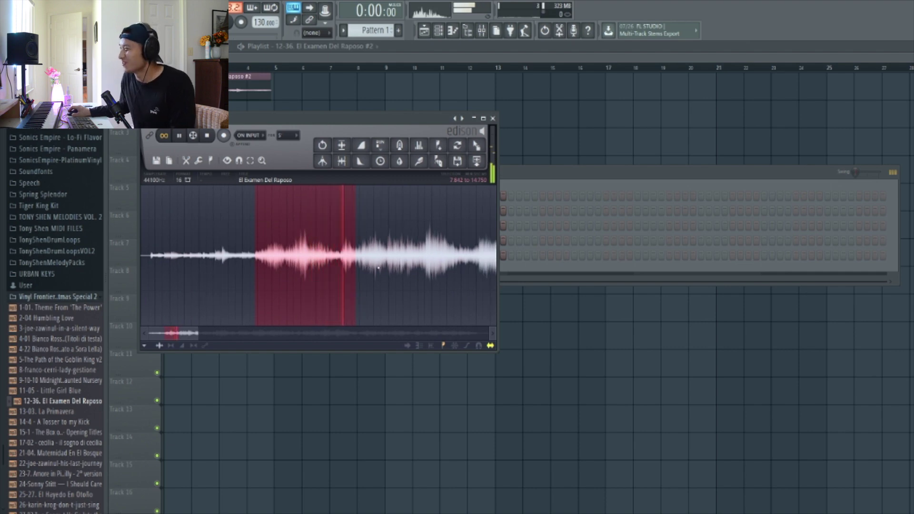
Place the selected second phrase in the playlist as an audio clip on Track 2 starting at bar 5
left_click(475, 143)
left_click(373, 125)
left_click_drag(373, 125, 310, 127)
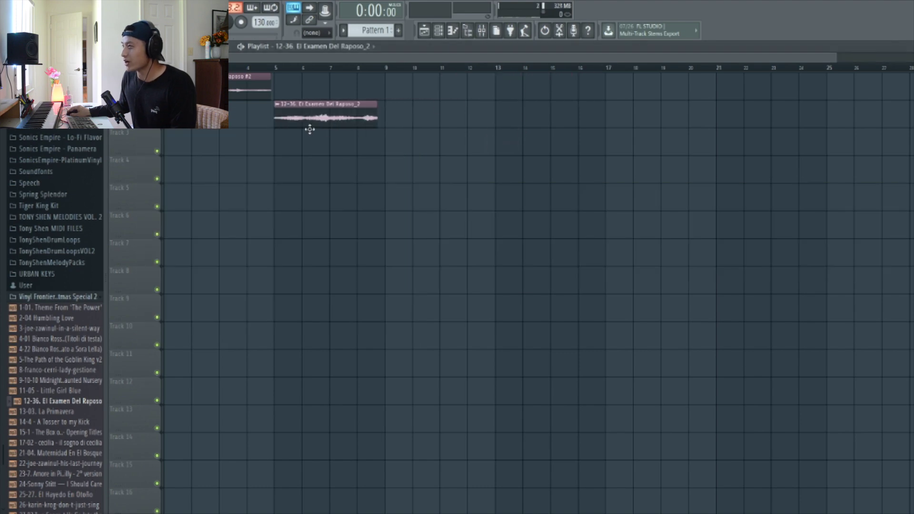
Set the time-stretch length of the first audio clip on Track 1 to 4 bars
scroll(178, 167, "up", 3)
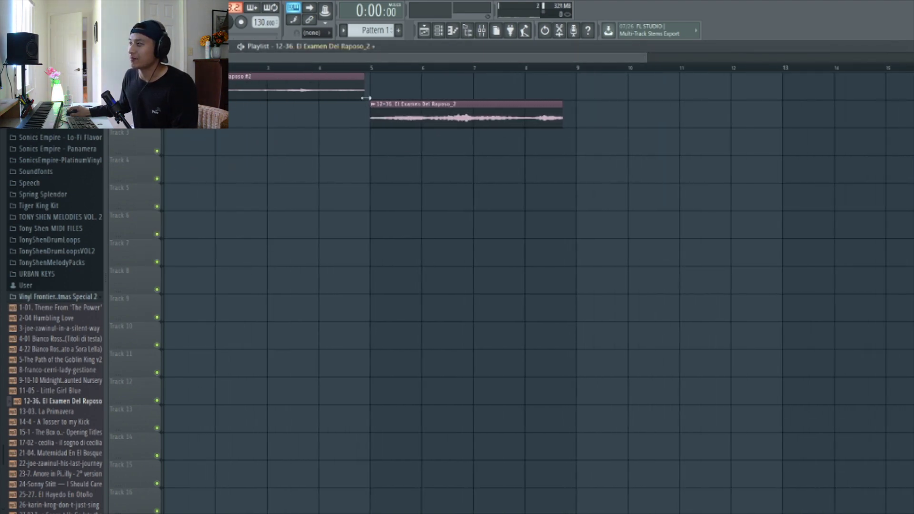
double_click(283, 89)
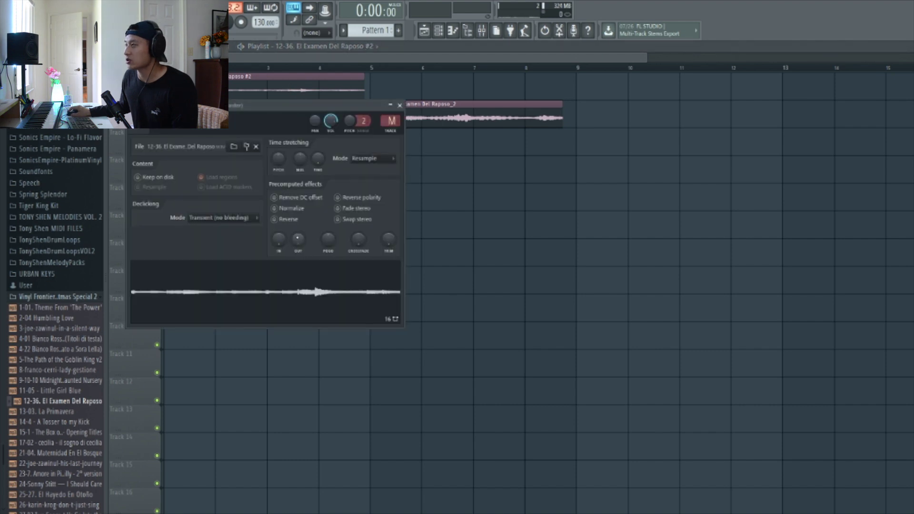
right_click(317, 158)
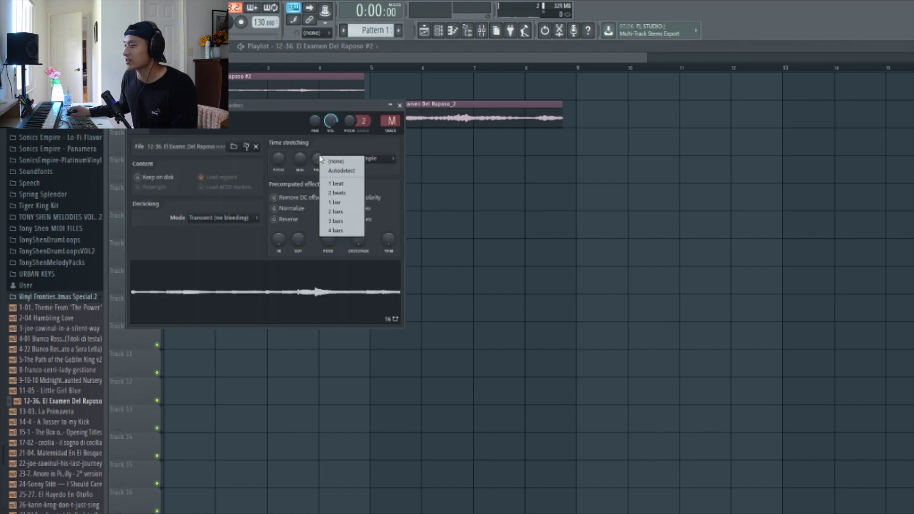
left_click(341, 231)
left_click(399, 105)
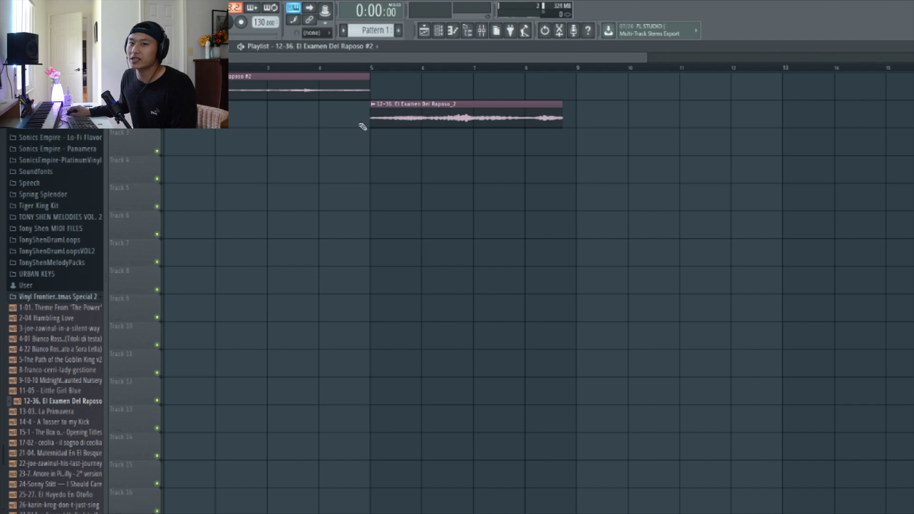
Set the time-stretch length of the second audio clip on Track 2 to 4 bars
double_click(409, 116)
right_click(328, 172)
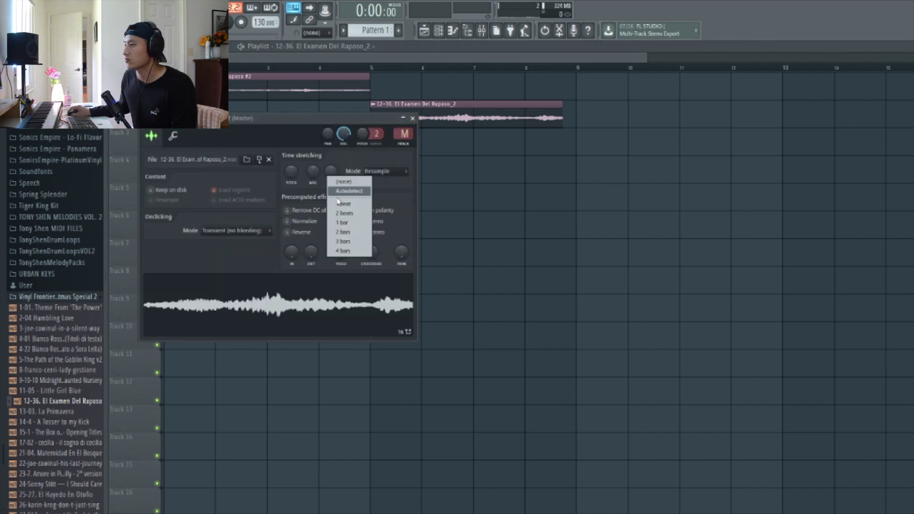
left_click(352, 247)
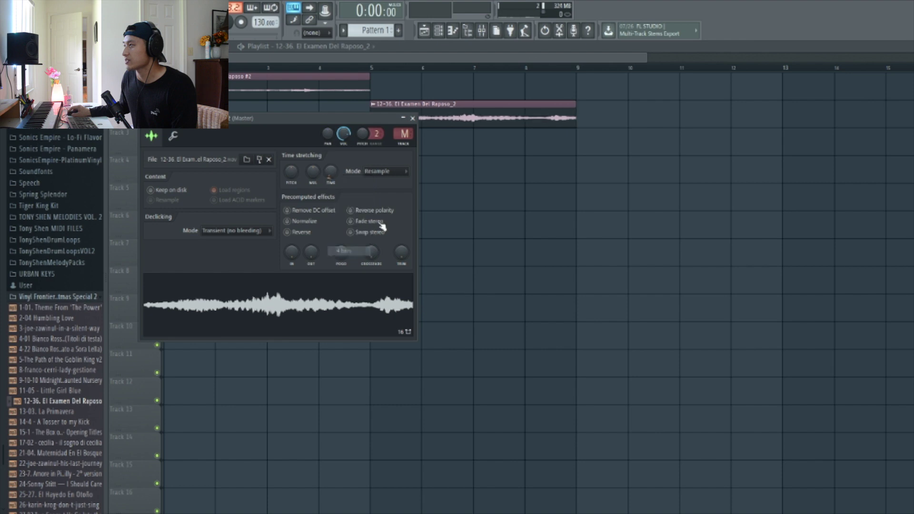
left_click(412, 118)
Play the start of the arrangement and set the first clip's time-stretching mode to Auto
key("space")
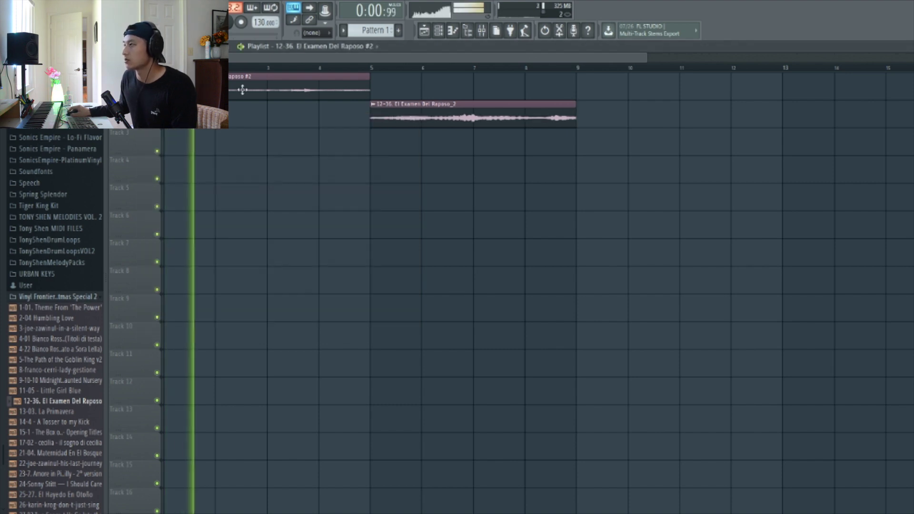
double_click(243, 90)
key("space")
left_click(369, 161)
left_click(366, 244)
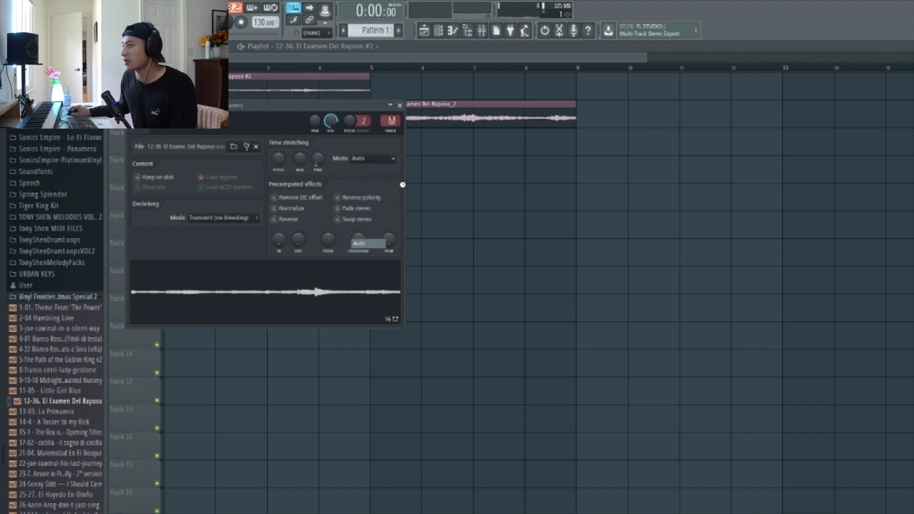
left_click(399, 105)
Set the second clip's time-stretching mode to Auto
double_click(405, 112)
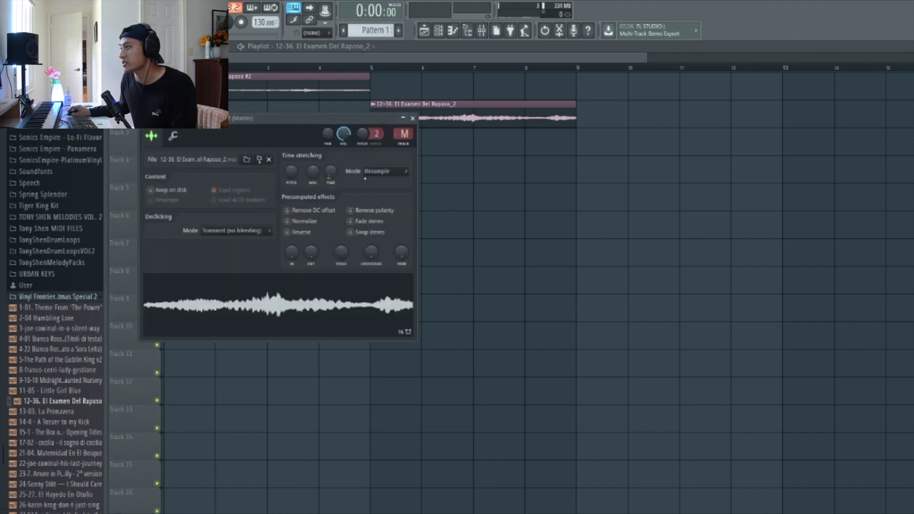
left_click(386, 171)
left_click(381, 257)
left_click(412, 118)
Play both stretched clips in sequence from bar 1 to check how they sound together
key("space")
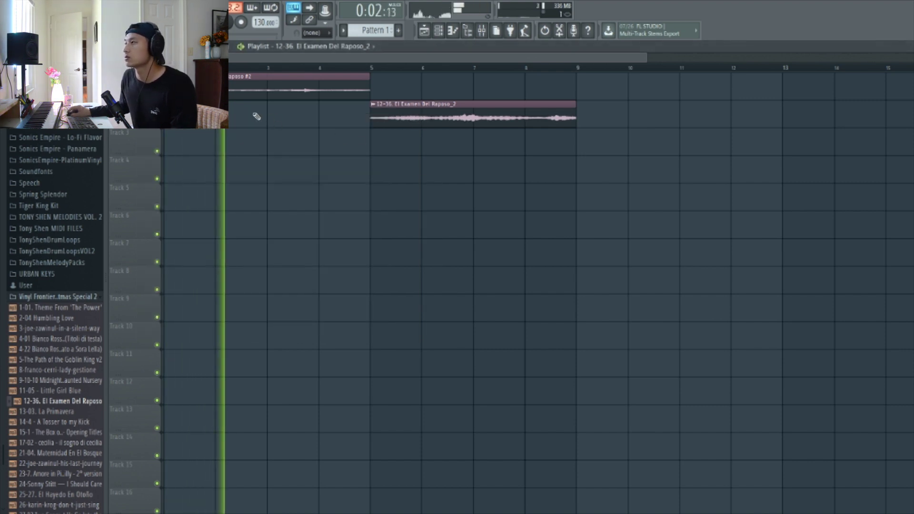
scroll(293, 120, "down", 2)
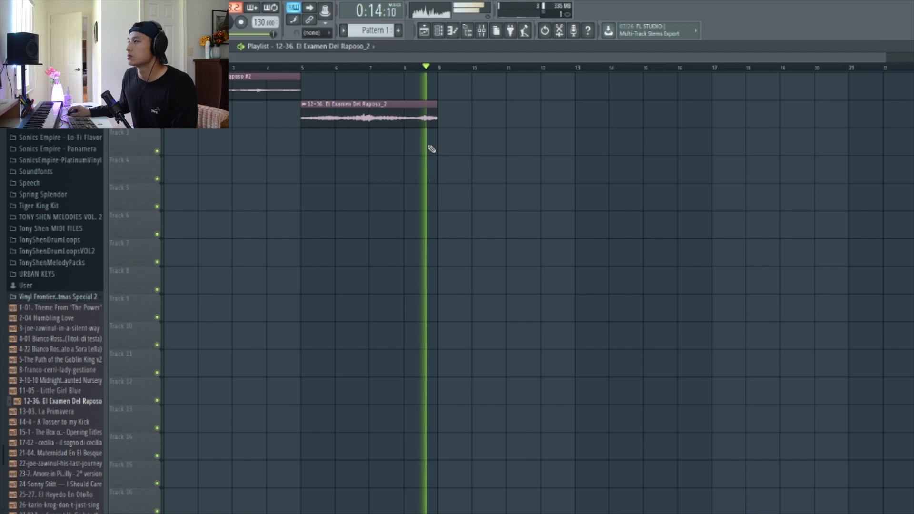
key("space")
Move the Track 2 clip to bar 9 and duplicate the first clip on Track 1 at bar 5
left_click_drag(451, 154, 502, 114)
left_click_drag(320, 102, 238, 76)
key("ctrl+b")
left_click(352, 138)
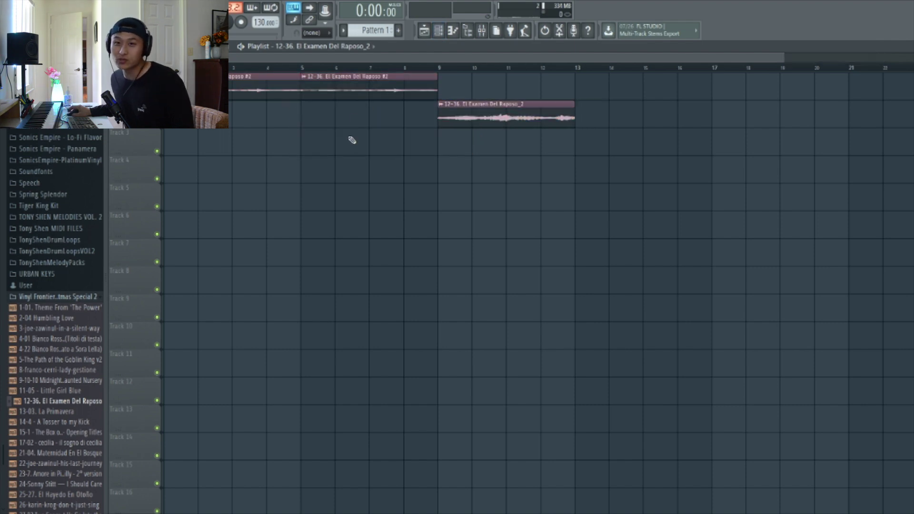
Select the first eight bars of the playlist as the playback range
key("Page_Down")
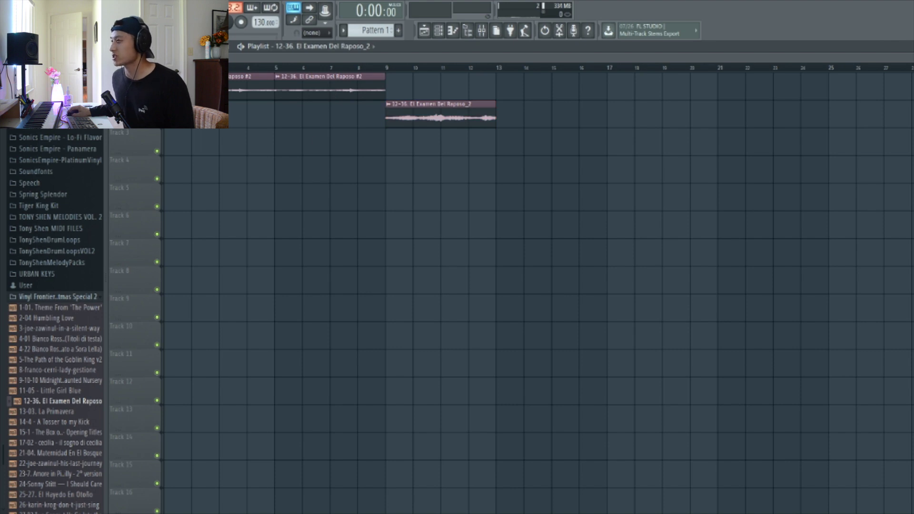
left_click(122, 76)
Show all channels in the channel rack, select both El Examen Del Raposo audio clips and route them to mixer inserts 1 and 2
left_click(438, 30)
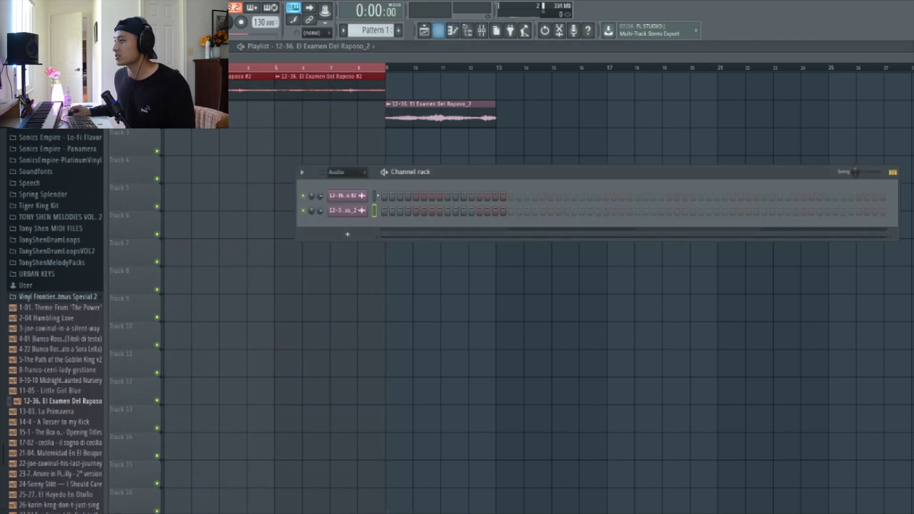
left_click(483, 32)
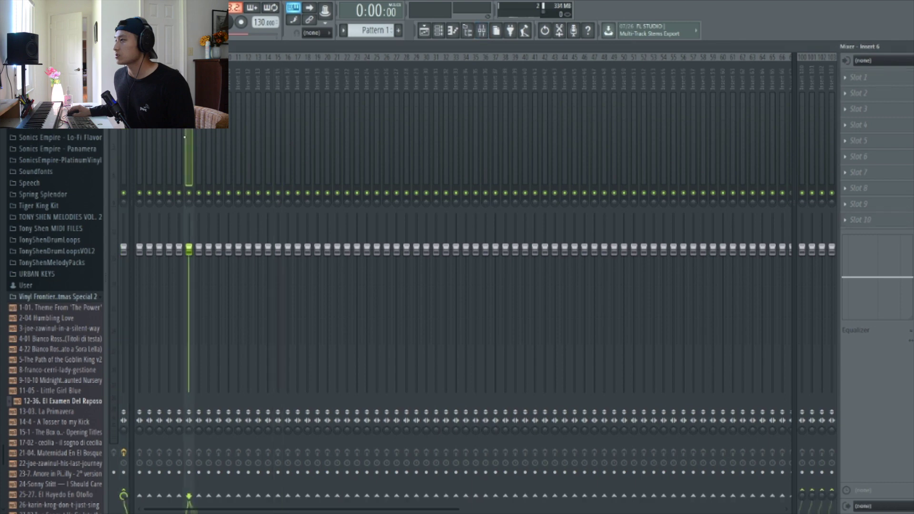
left_click(448, 31)
left_click(439, 30)
left_click(347, 172)
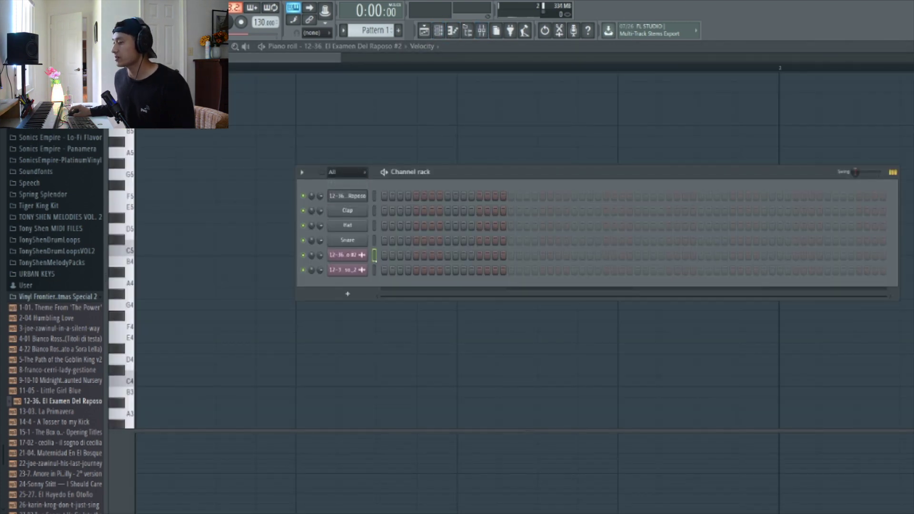
left_click(374, 270)
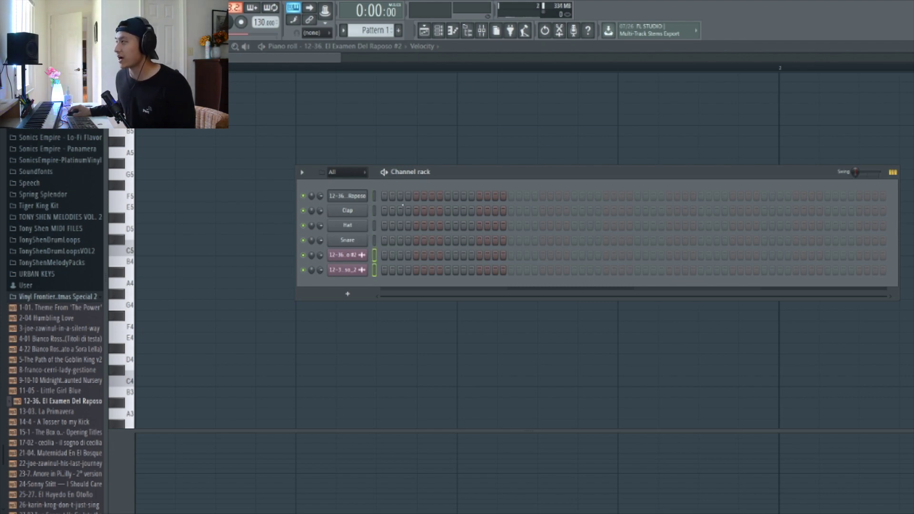
left_click(482, 31)
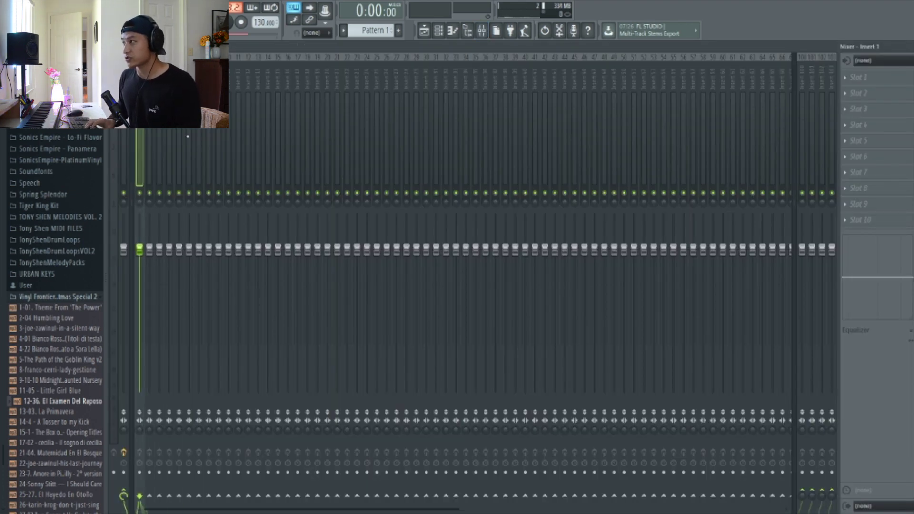
key("ctrl+l")
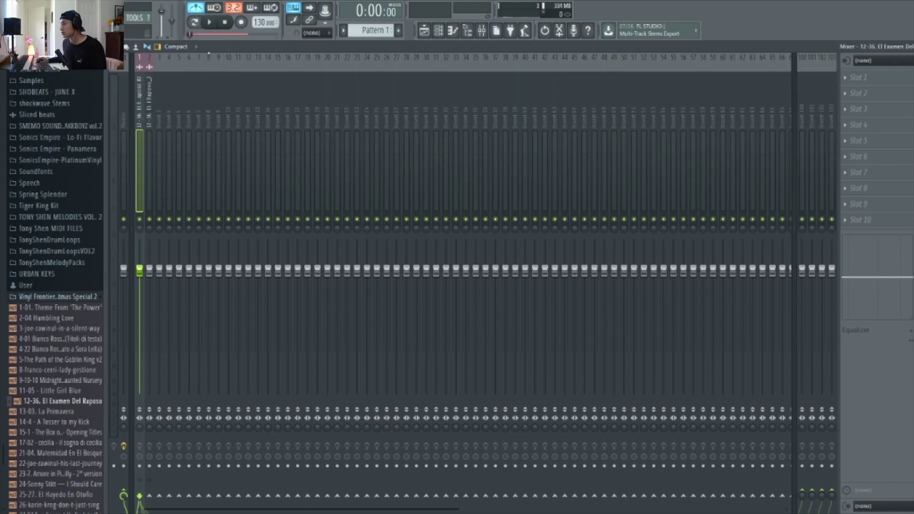
left_click(438, 31)
left_click(438, 30)
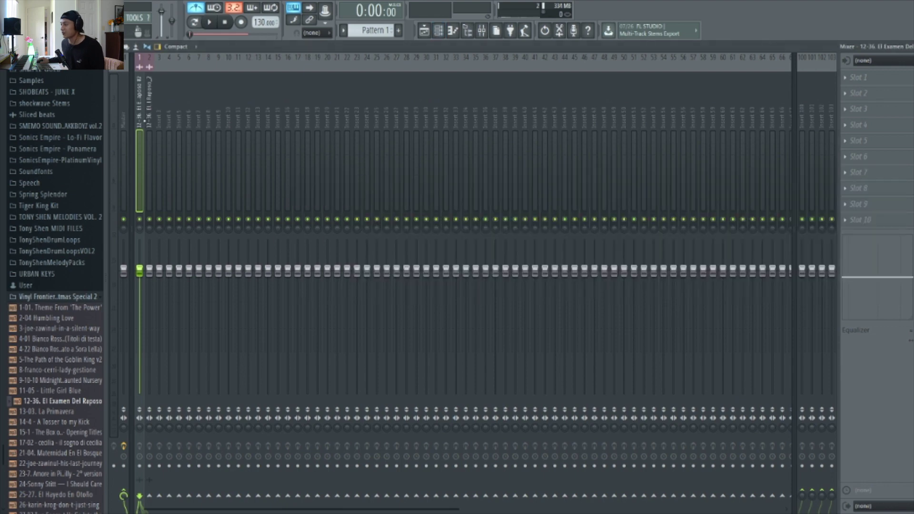
Play the loop briefly and load Fruity Parametric EQ 2 into the first effect slot of mixer insert 1
key("space")
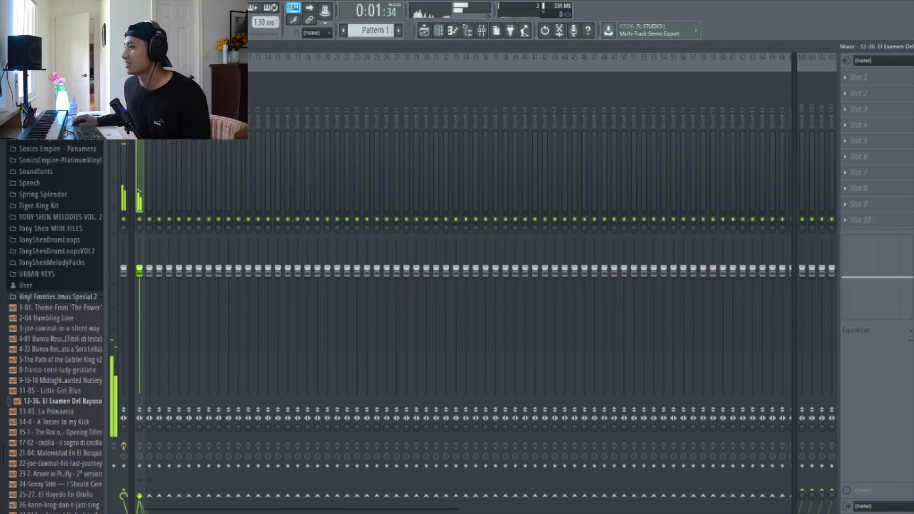
key("space")
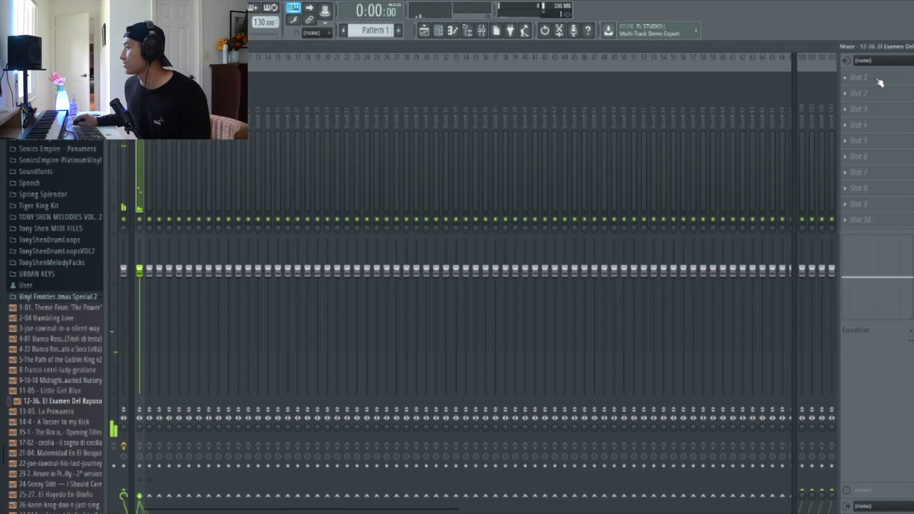
left_click(878, 79)
left_click(820, 451)
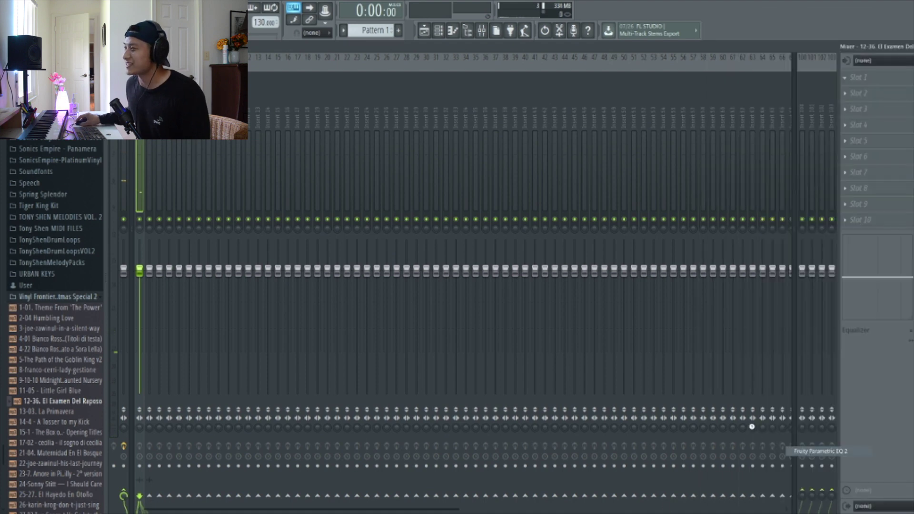
While playing the loop, shape the EQ by pulling band 1 down to cut the lows and band 7 down to soften the highs
key("space")
left_click_drag(211, 224, 244, 262)
left_click_drag(342, 224, 321, 244)
key("space")
key("space")
left_click_drag(320, 243, 310, 248)
left_click_drag(244, 261, 238, 264)
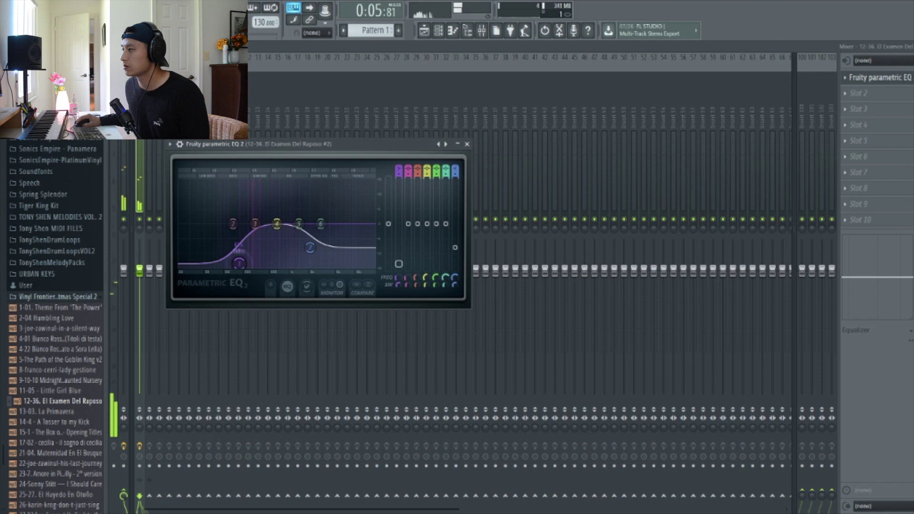
left_click_drag(310, 247, 309, 249)
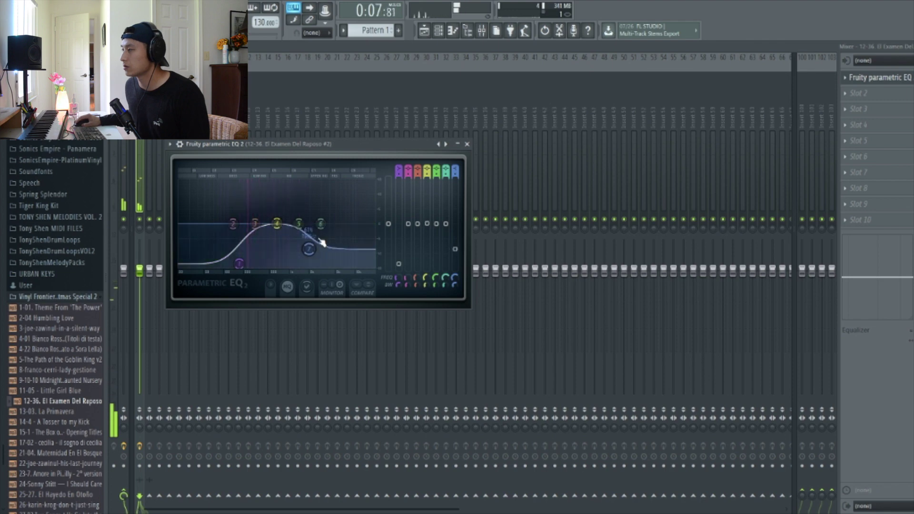
key("space")
left_click(467, 143)
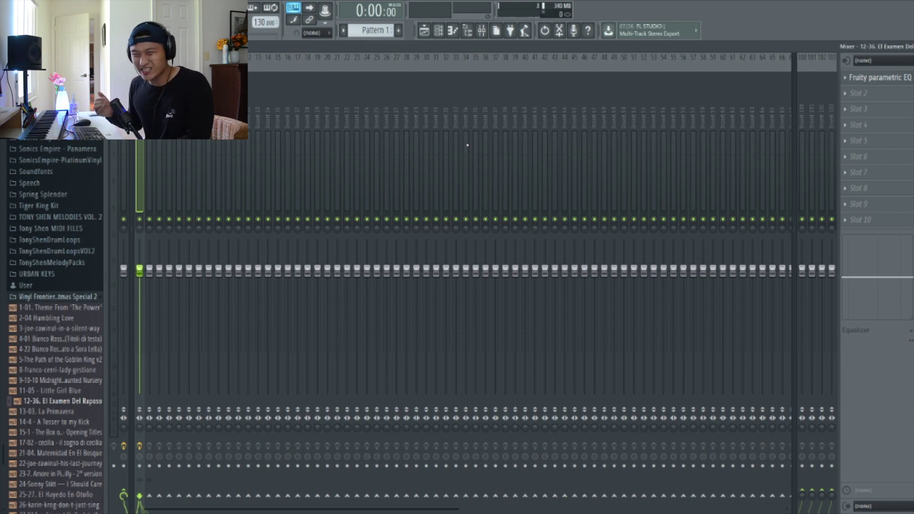
Load Fruity Fast Dist into slot 2 of insert 1 and play the loop while checking the EQ curve
left_click(857, 93)
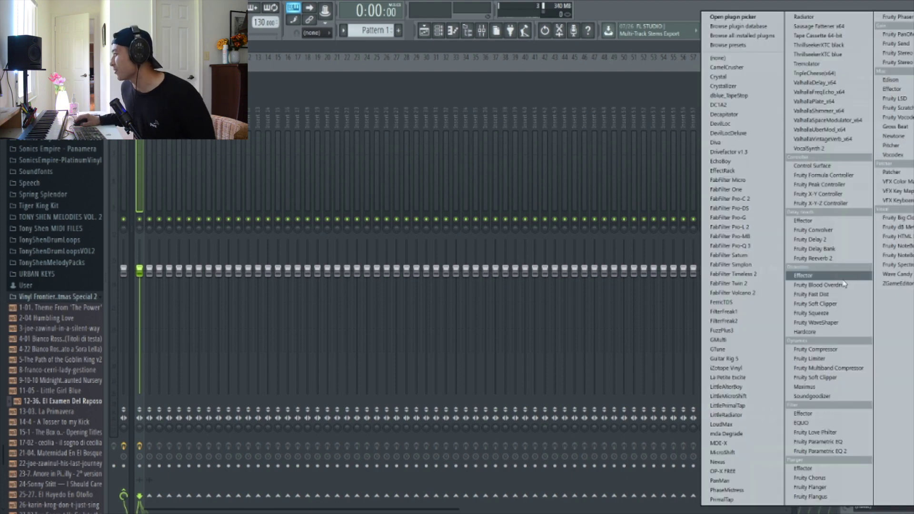
left_click(811, 294)
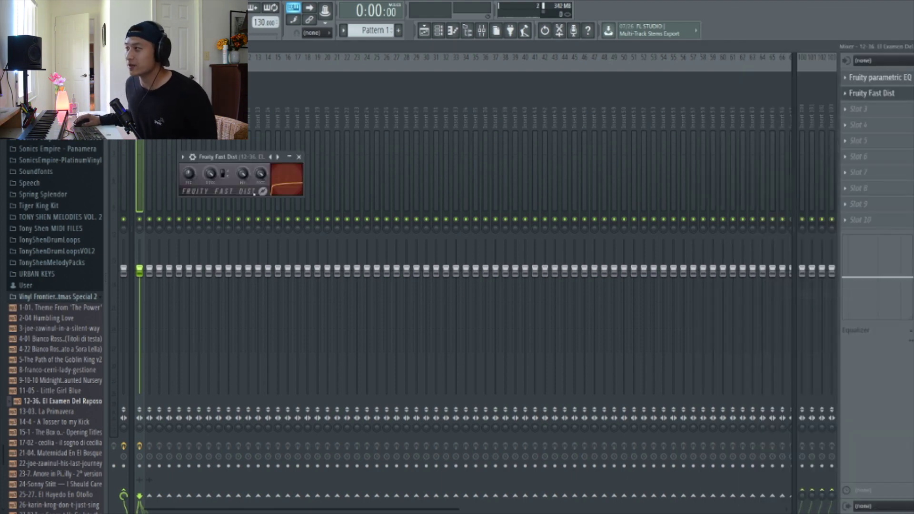
left_click(871, 78)
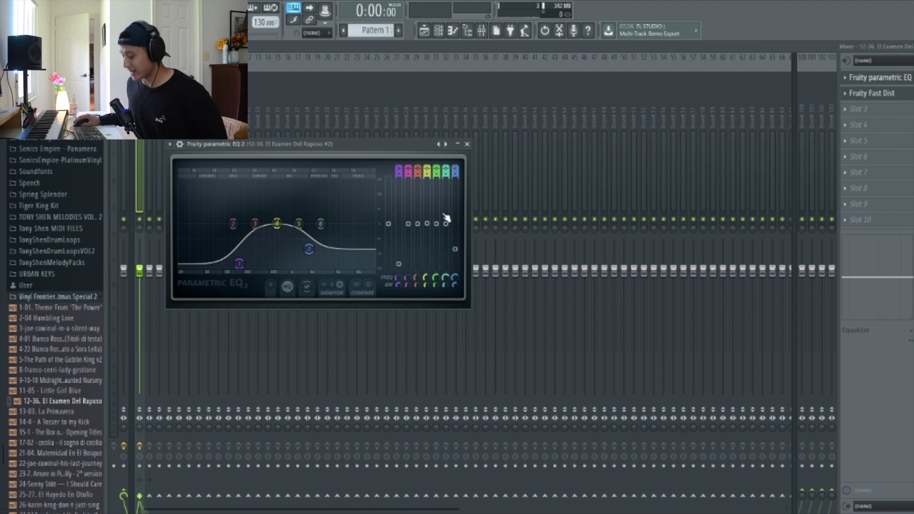
left_click(871, 77)
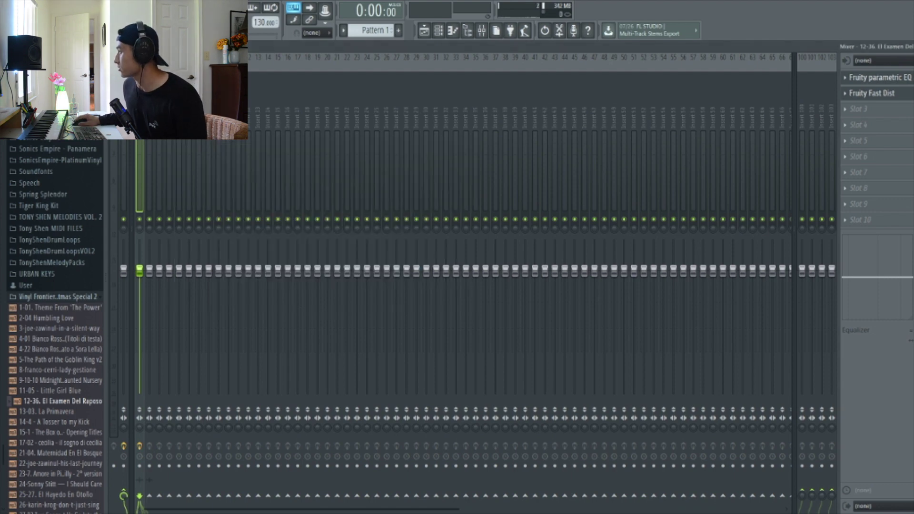
left_click(871, 78)
key("space")
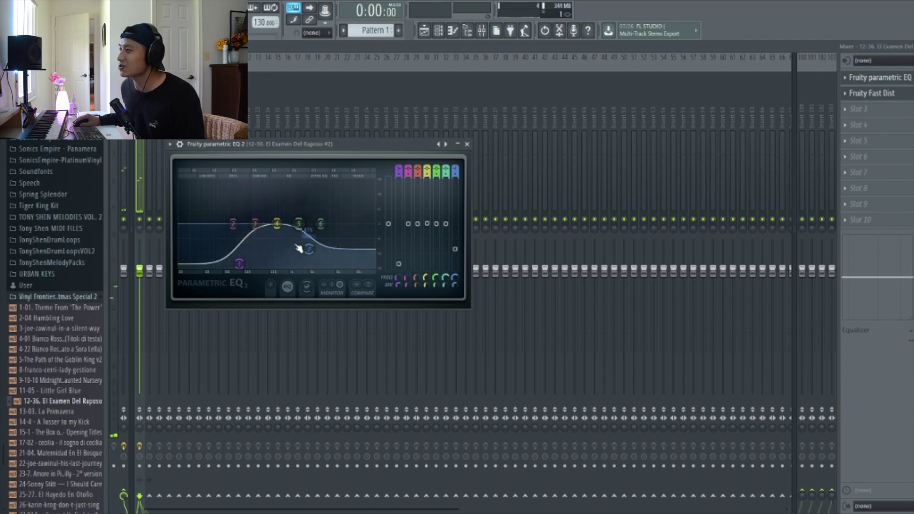
key("space")
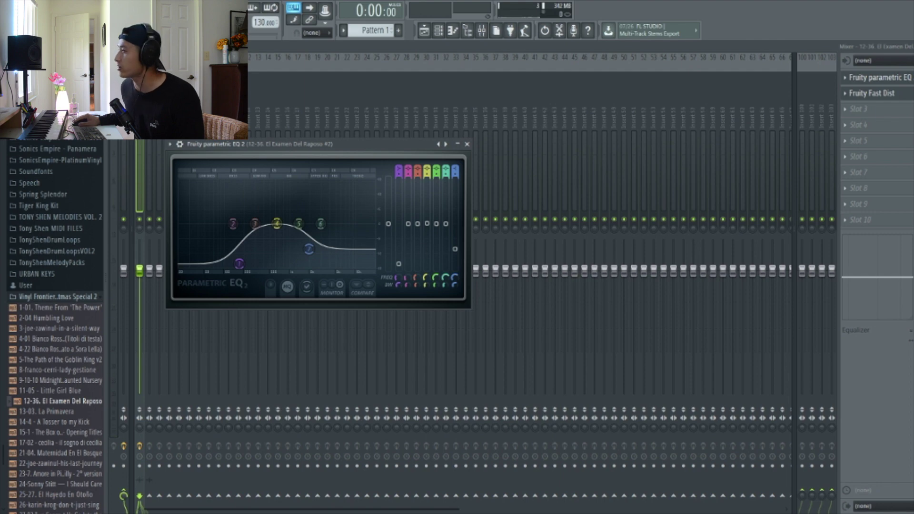
Move Fruity Fast Dist above the parametric EQ in the insert's effect chain
left_click(867, 78)
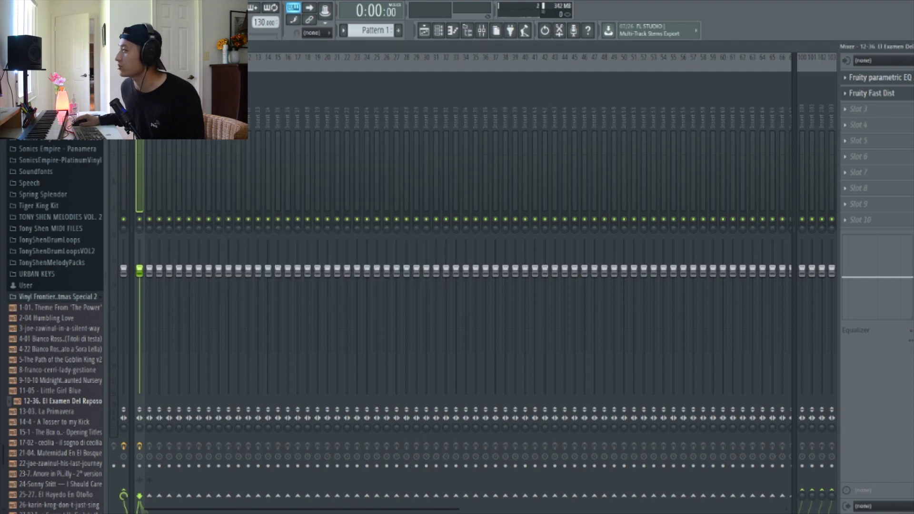
left_click(909, 81)
left_click_drag(904, 97, 905, 80)
Play the loop with the reordered effects and lower the output level of Fruity Fast Dist
key("space")
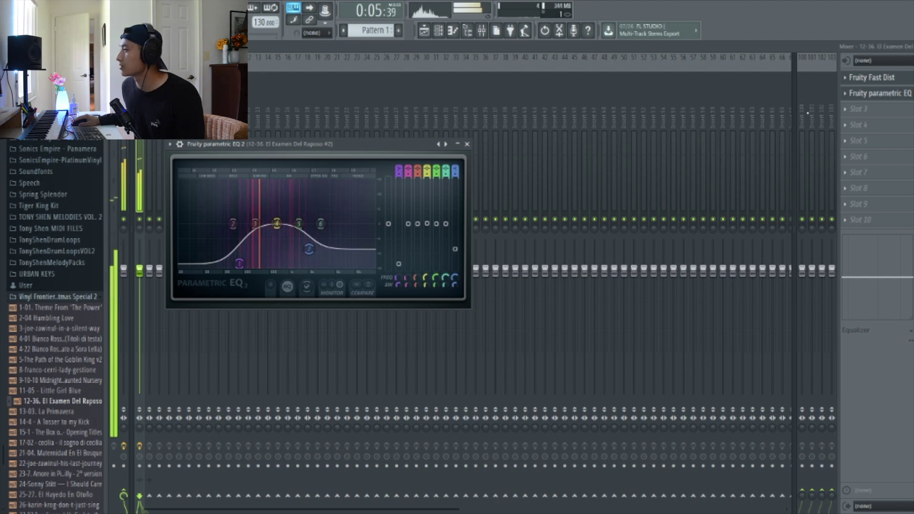
left_click(871, 93)
left_click(870, 78)
key("space")
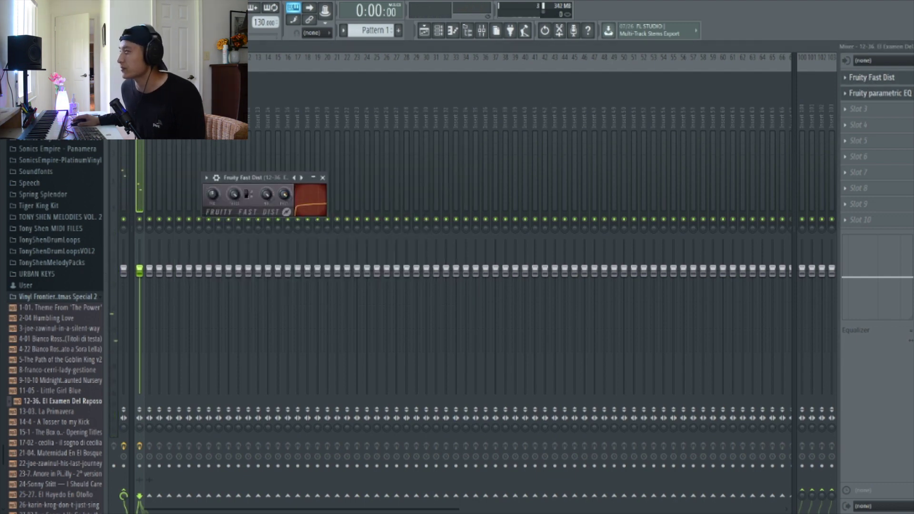
key("Escape")
key("space")
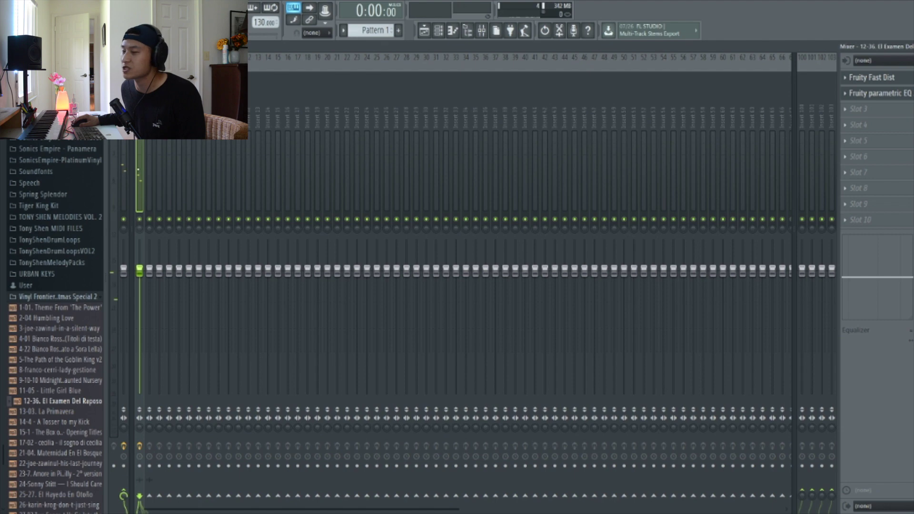
left_click(875, 80)
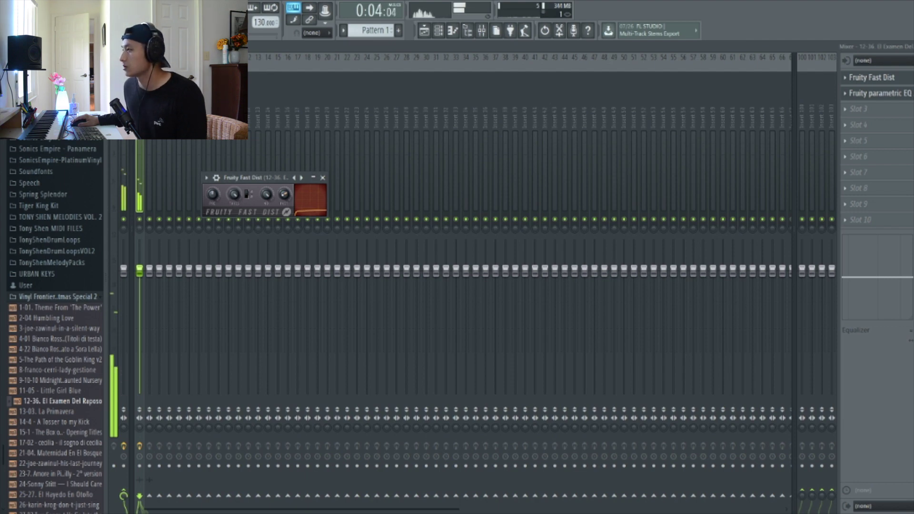
left_click(326, 178)
key("space")
Load Fruity Reeverb 2 into slot 3 of insert 1 and play the loop to hear the reverb
left_click(876, 109)
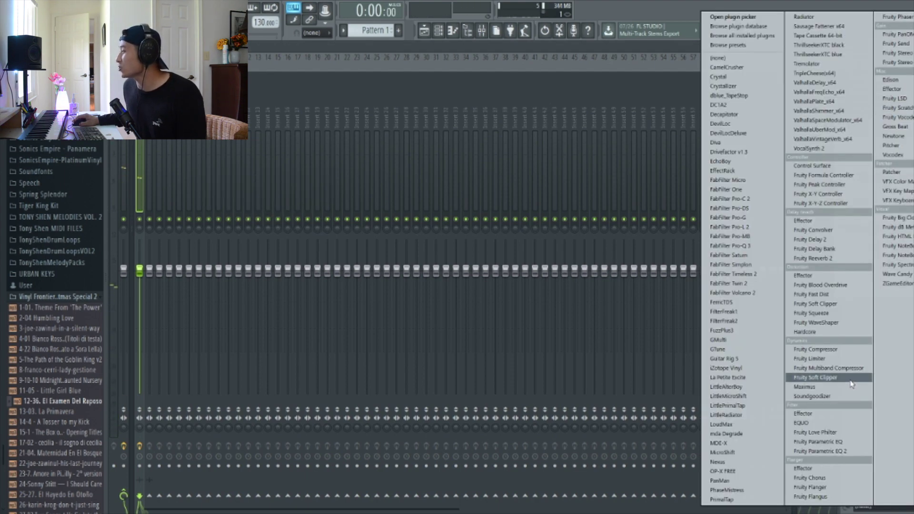
left_click(831, 259)
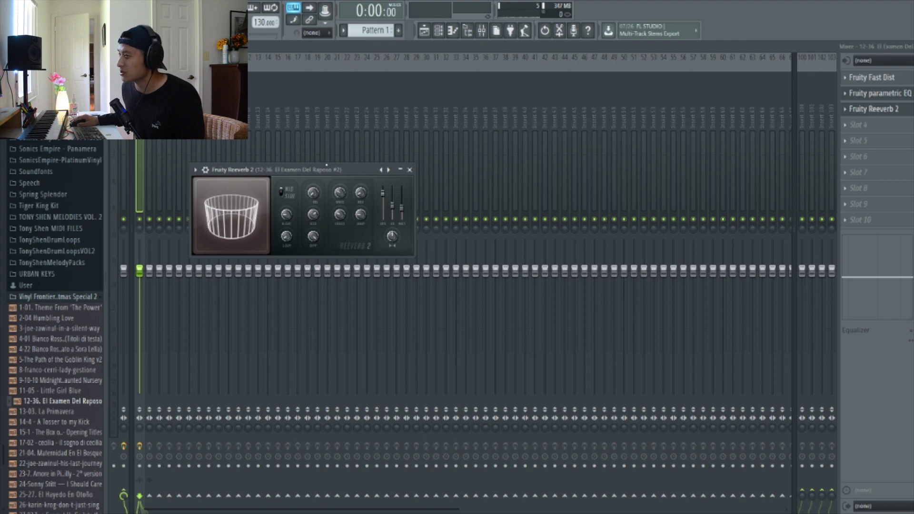
left_click_drag(315, 174, 327, 186)
key("space")
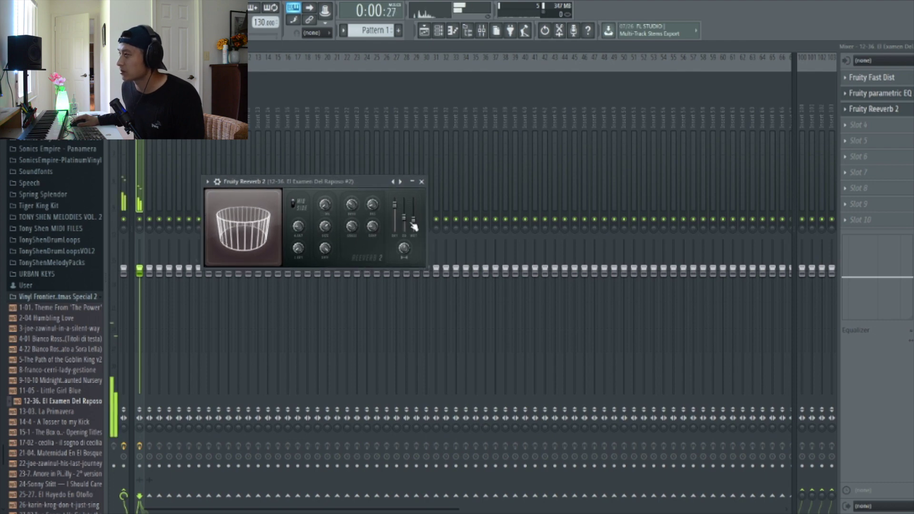
left_click(421, 181)
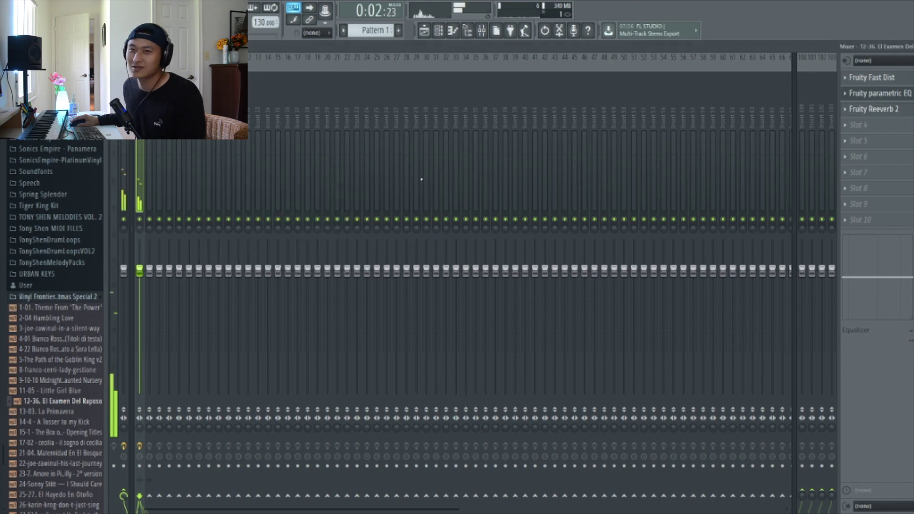
Place a Pattern 1 clip on playlist Track 4 spanning bars 1 to 8
left_click(424, 30)
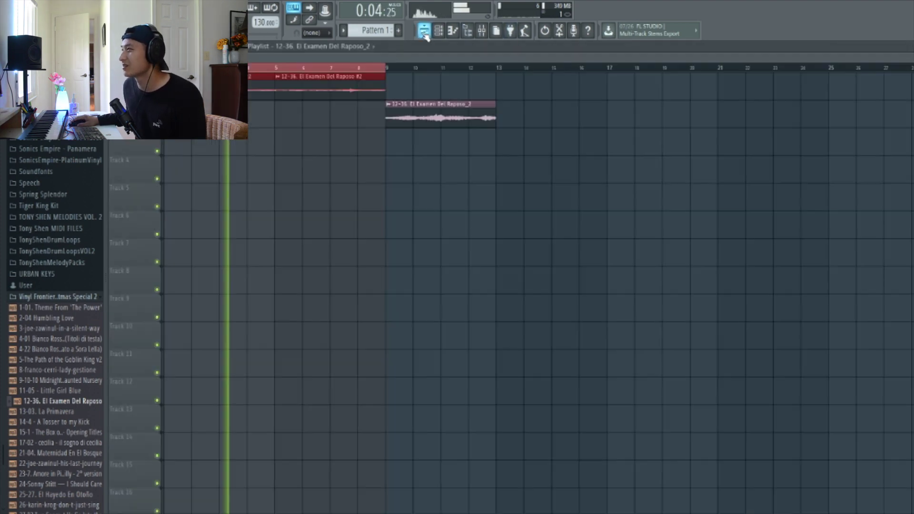
key("space")
left_click_drag(172, 169, 376, 179)
key("space")
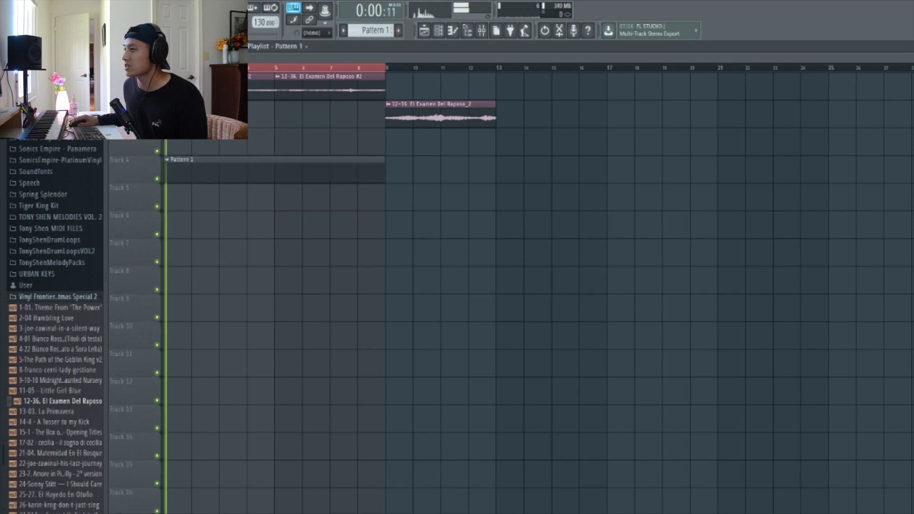
Add the snare_cloud9 sample from the Tony Shen Slap Pack VOL 1 Snare folder as a new channel in the channel rack
key("F6")
scroll(73, 309, "up", 10)
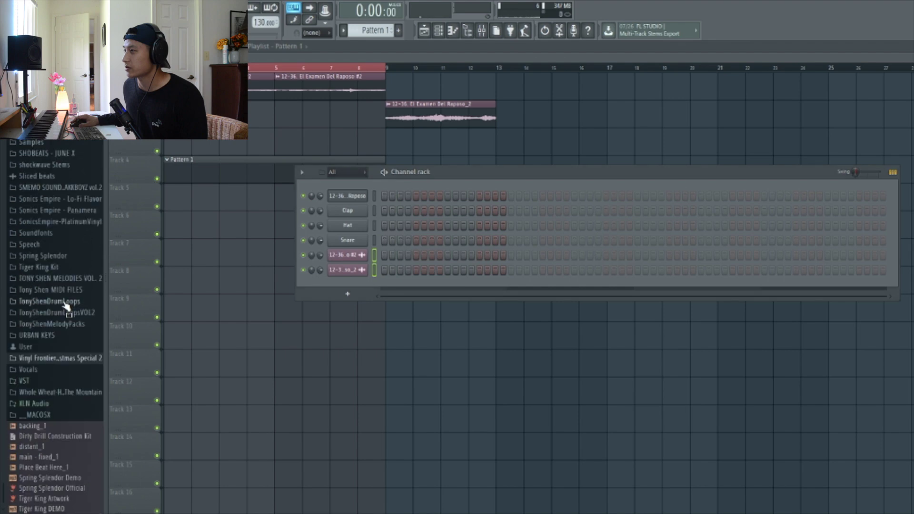
scroll(68, 315, "up", 5)
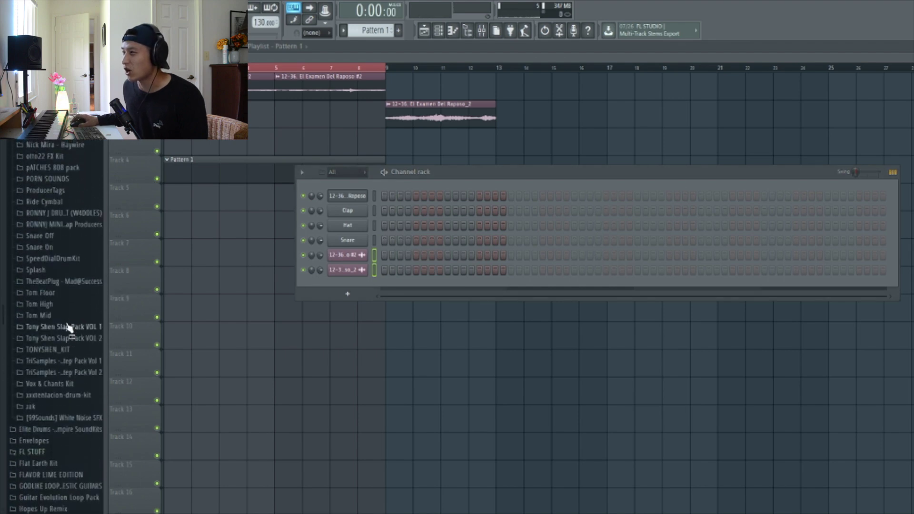
left_click(67, 326)
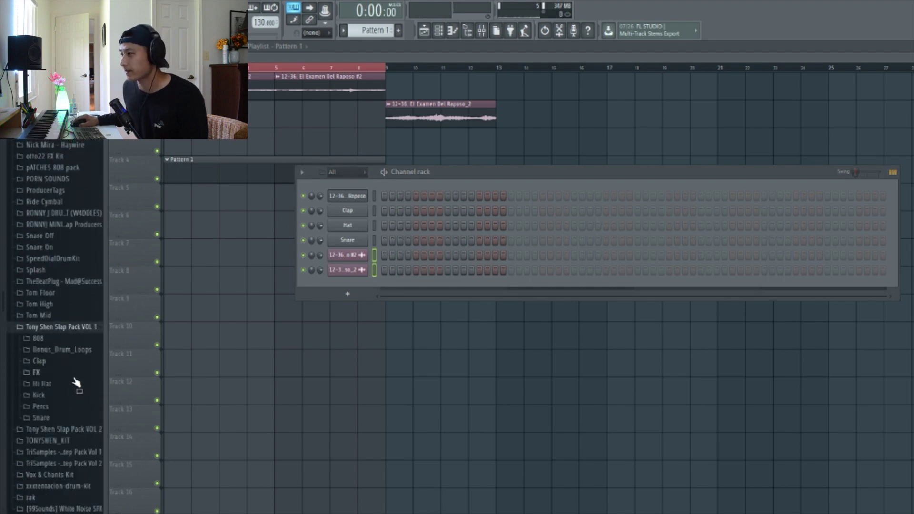
left_click(82, 419)
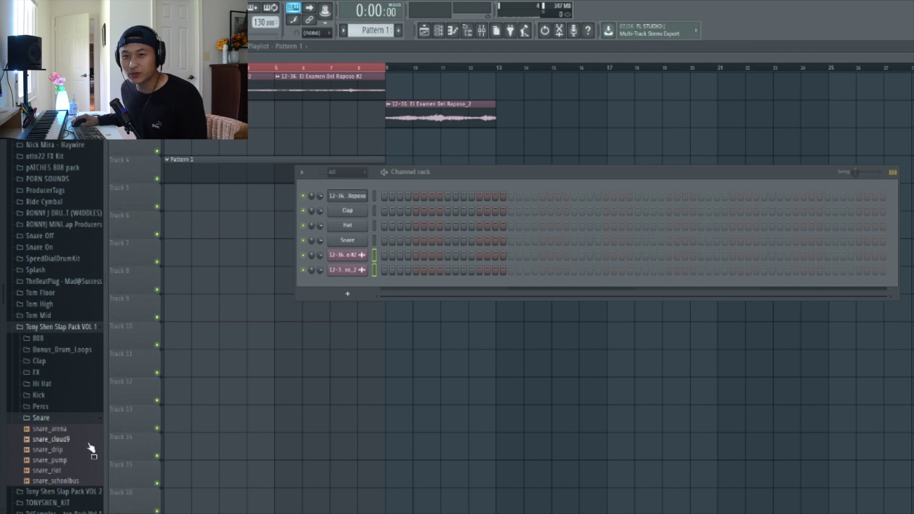
left_click(88, 442)
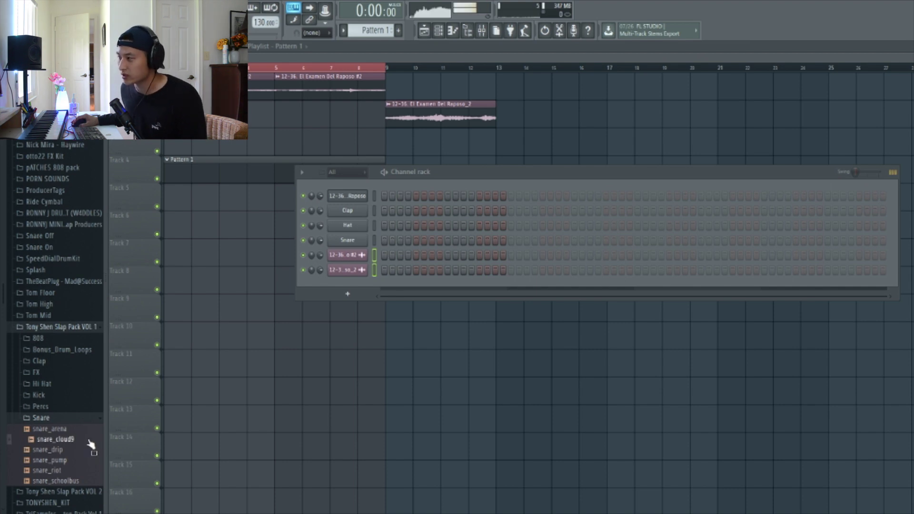
left_click_drag(84, 445, 351, 288)
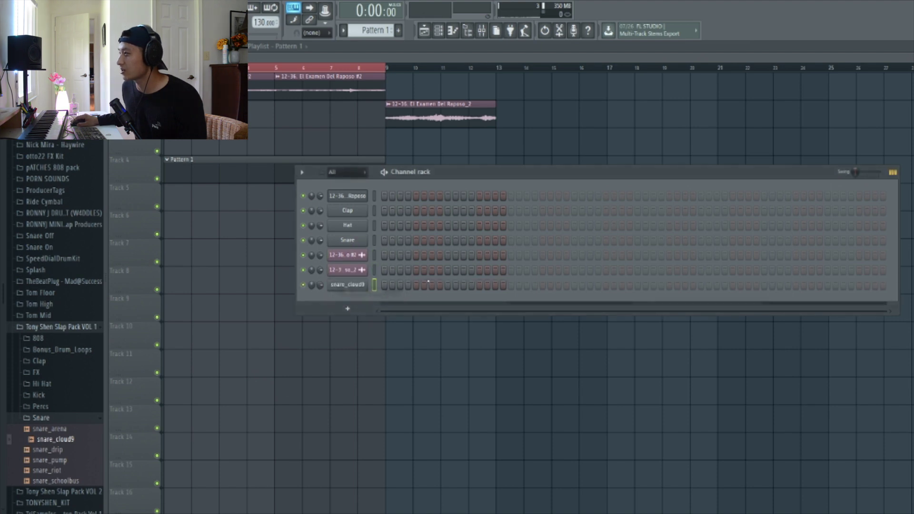
Place snare_cloud9 hits on steps 9, 25, 41 and 57 while the loop plays
left_click(446, 284)
key("space")
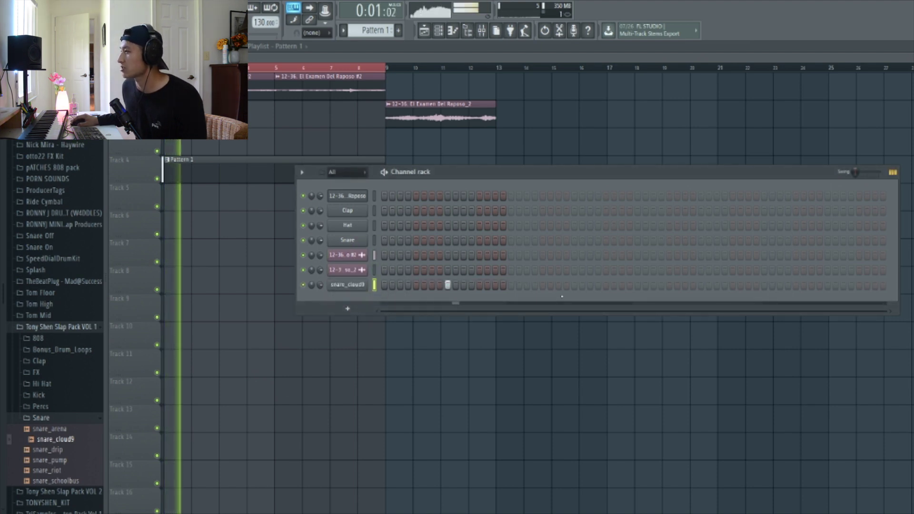
left_click(574, 284)
left_click_drag(700, 285, 567, 294)
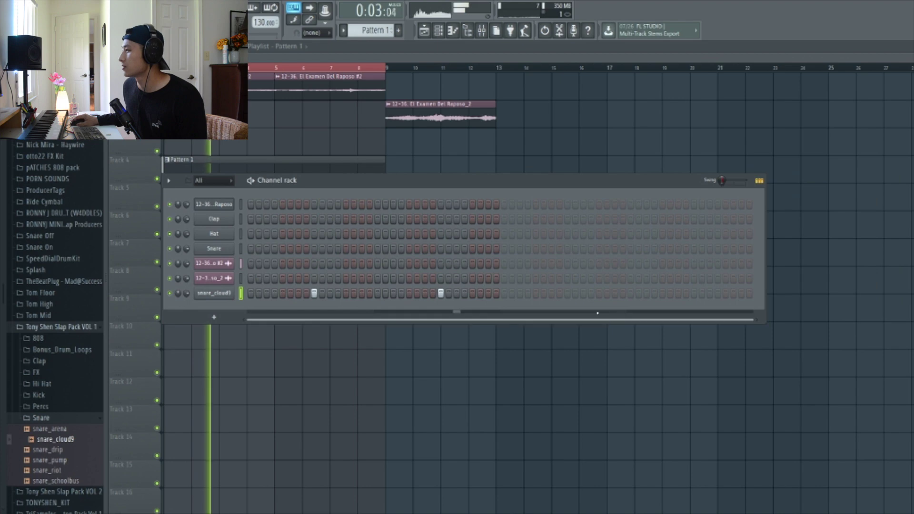
left_click(566, 294)
left_click(694, 294)
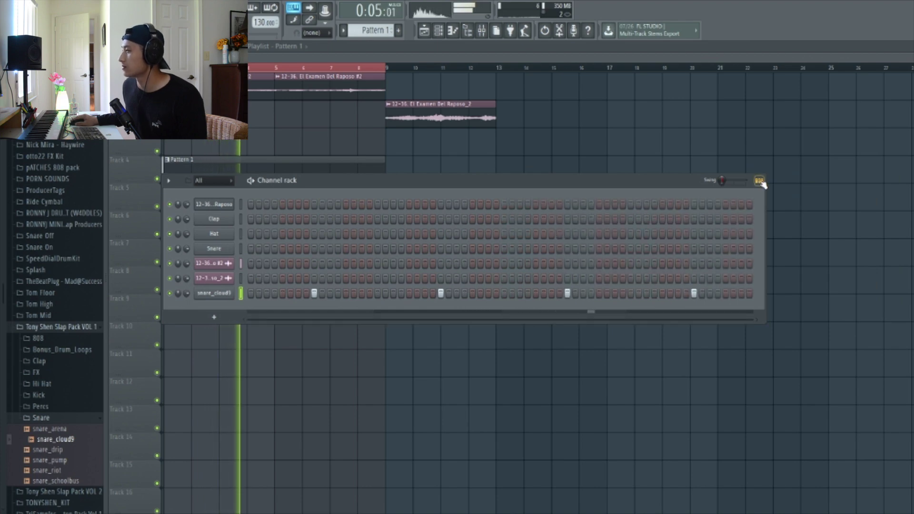
Open the snare_cloud9 notes in the piano roll and duplicate the four-bar snare pattern into bars 5 to 8
left_click(759, 181)
left_click(628, 296)
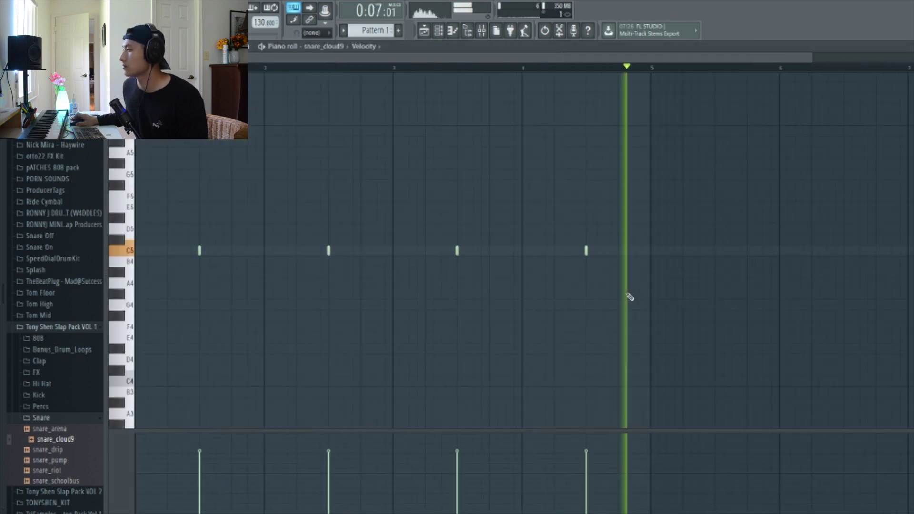
key("space")
key("ctrl+b")
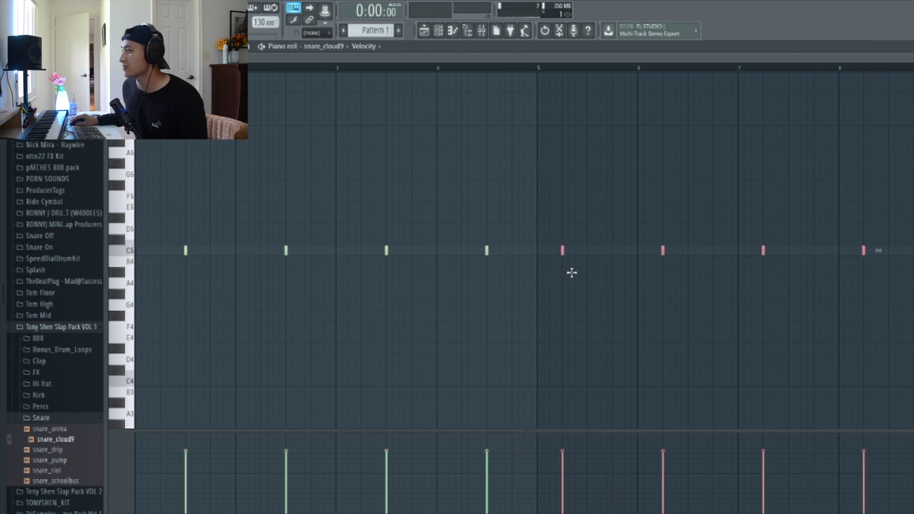
scroll(561, 238, "down", 4)
key("space")
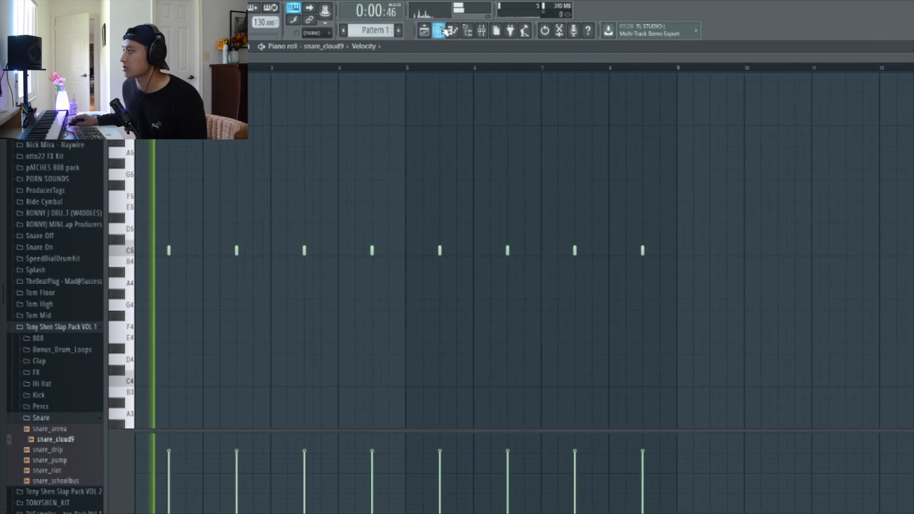
Add the hat_focus sample from the pack's closed Hi Hat folder as a new channel below snare_cloud9
left_click(438, 30)
left_click(67, 418)
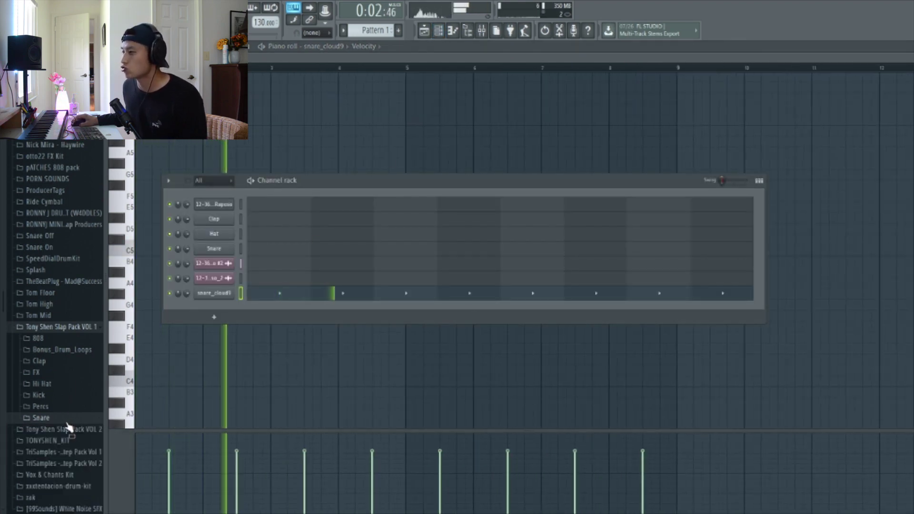
key("space")
left_click(61, 384)
left_click(73, 407)
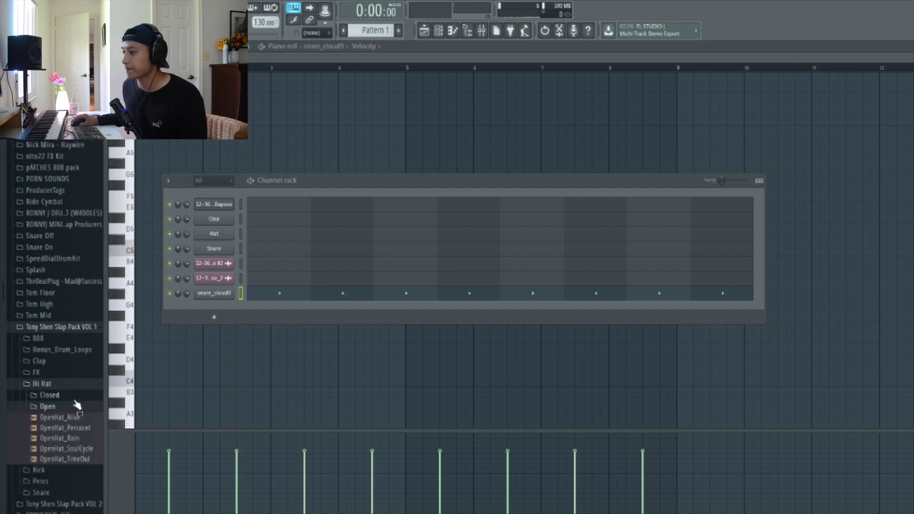
left_click(50, 395)
left_click_drag(72, 427, 209, 310)
Program hat_focus hits across the four-bar step sequence, mostly on every second step with a consecutive burst on steps 13 to 15
left_click(759, 180)
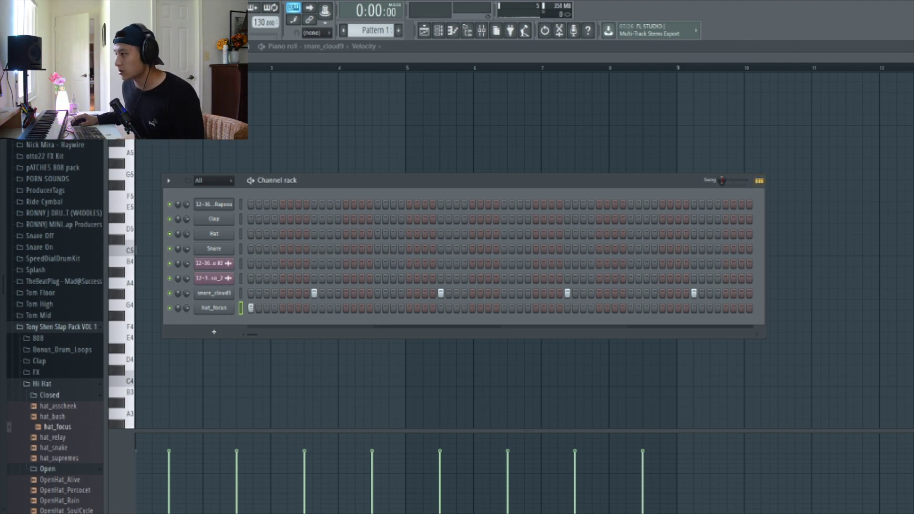
left_click(267, 308)
left_click(282, 308)
key("space")
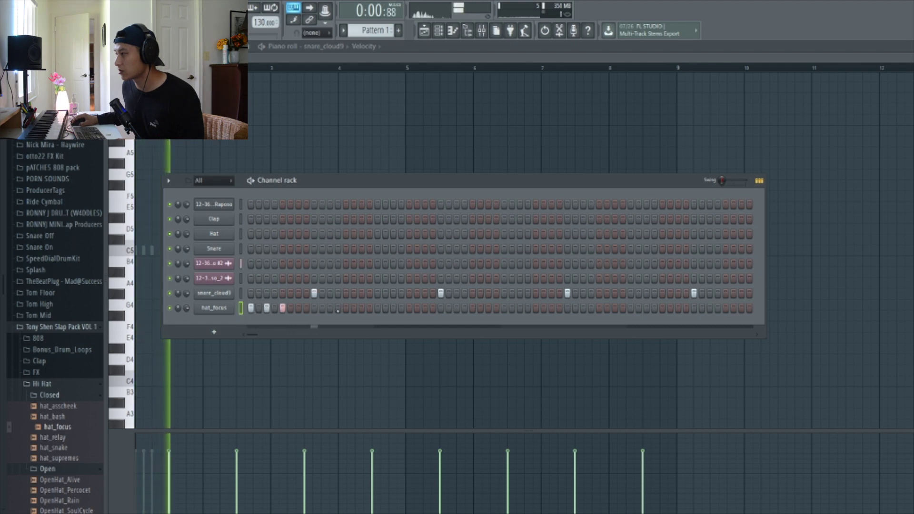
left_click(298, 308)
left_click(330, 308)
left_click_drag(346, 308, 362, 308)
left_click(377, 308)
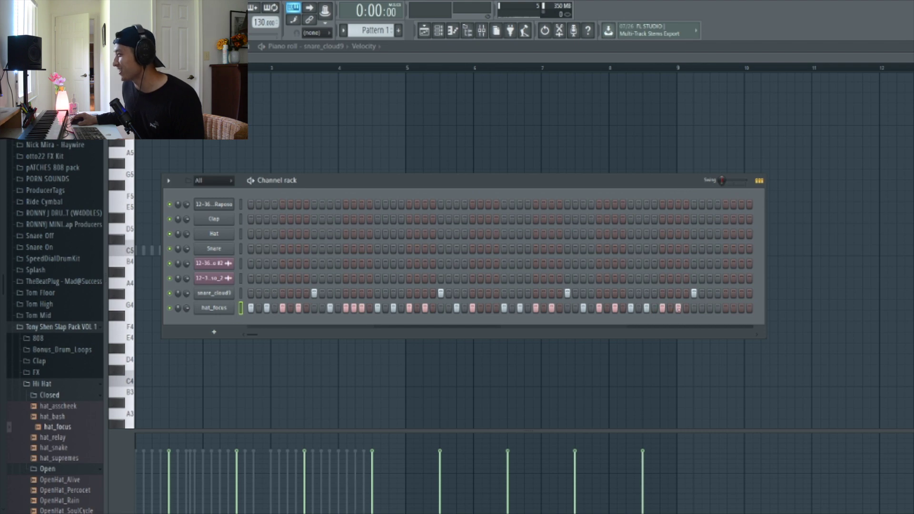
Open hat_focus in the piano roll, add a C5 note halfway through bar 4, and set the snap to 1/3 step
left_click(759, 181)
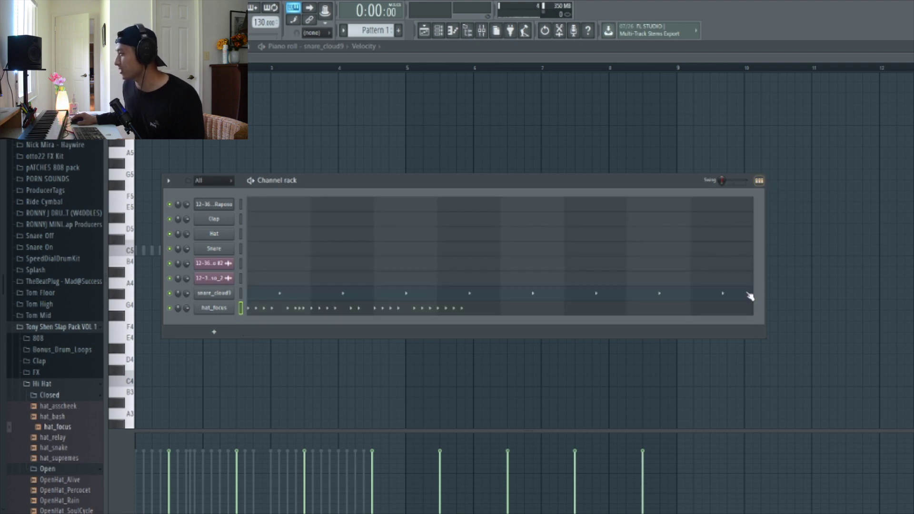
left_click(748, 301)
left_click(475, 251)
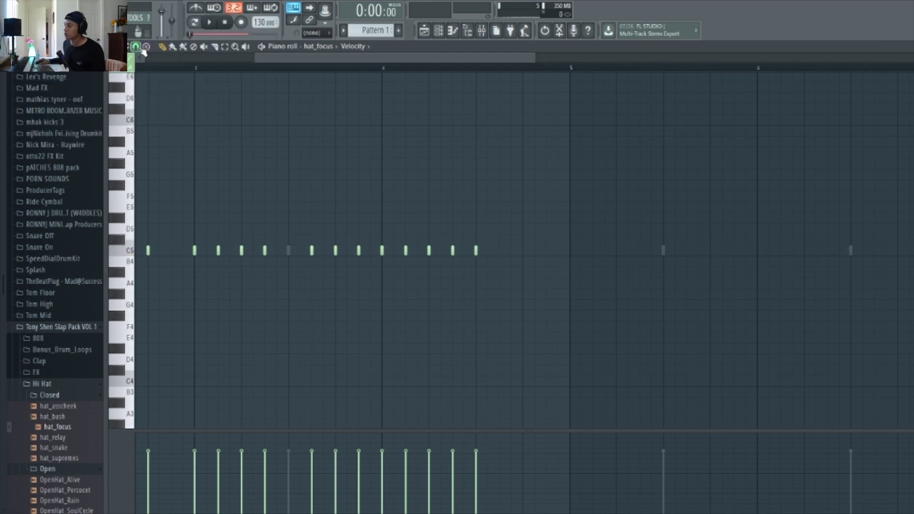
left_click(136, 47)
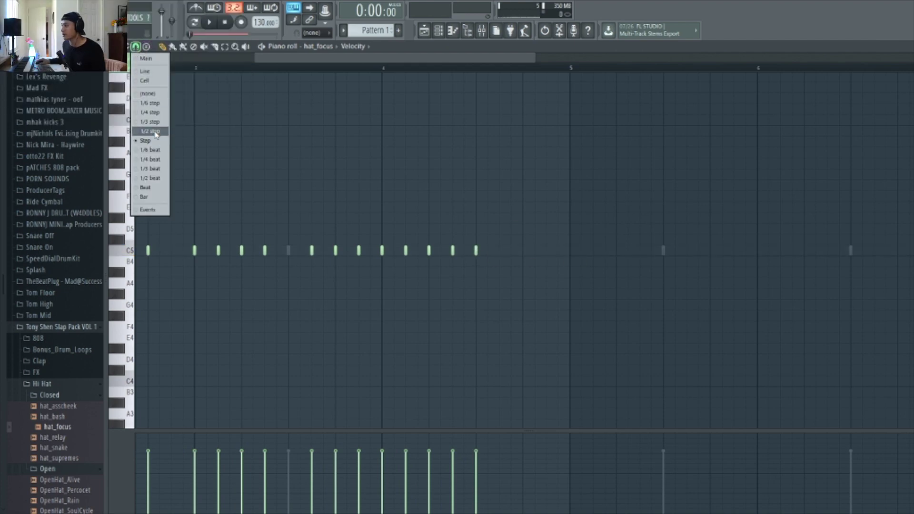
left_click(155, 123)
Fill the second half of bar 4 with a hi-hat roll of six equal, back-to-back C5 notes
scroll(484, 253, "up", 2)
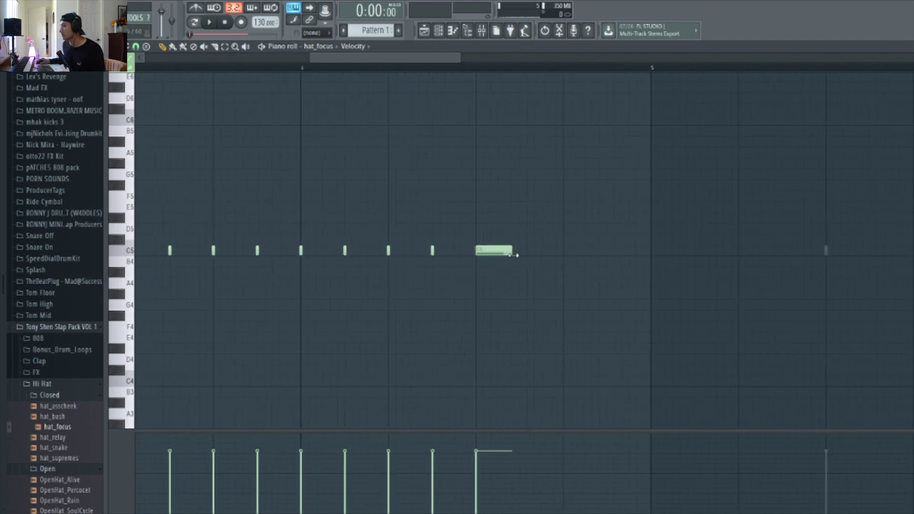
scroll(509, 257, "down", 3)
scroll(509, 260, "up", 2)
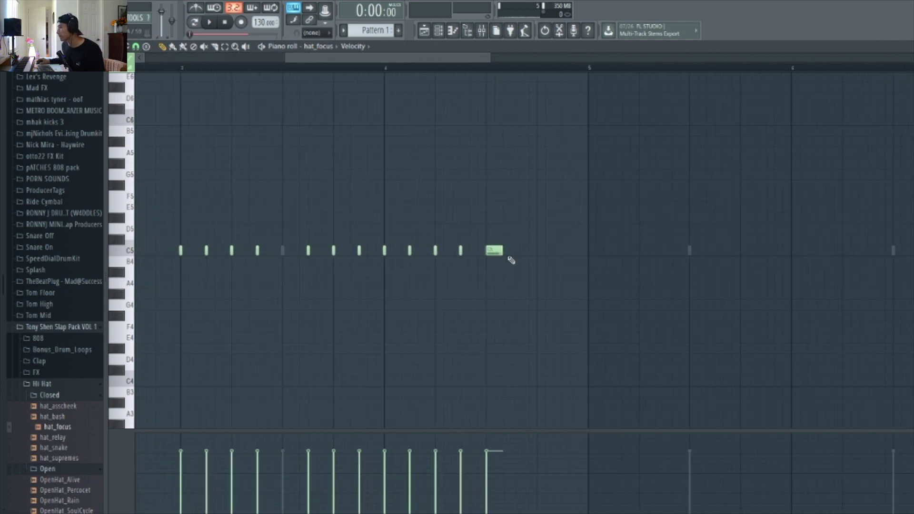
scroll(509, 259, "down", 1)
left_click(510, 252)
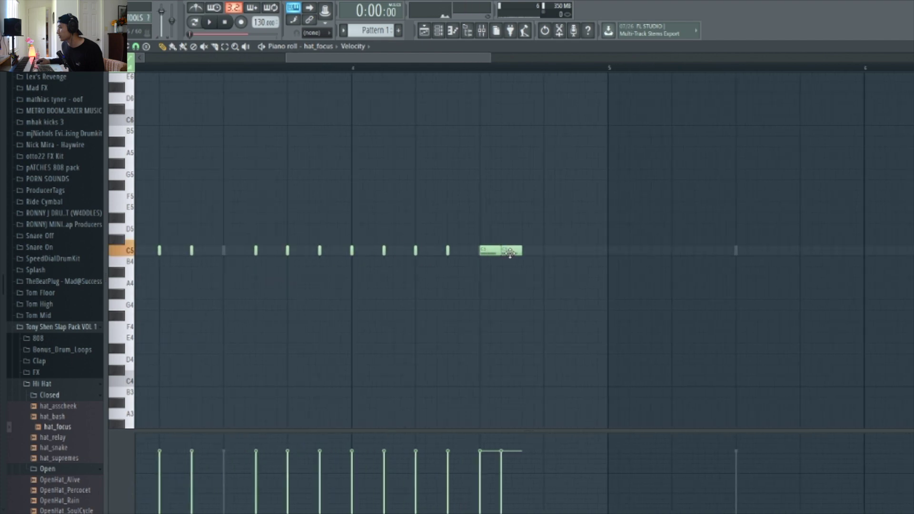
left_click(531, 252)
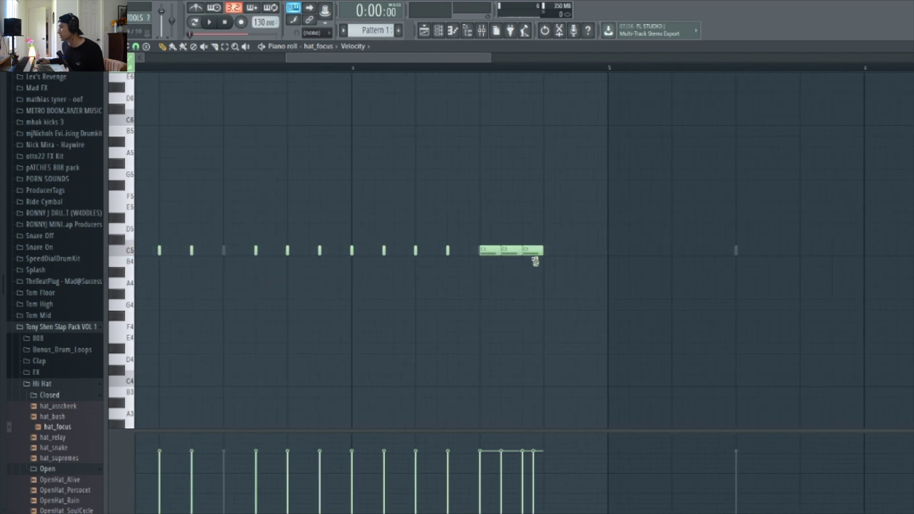
left_click(552, 252)
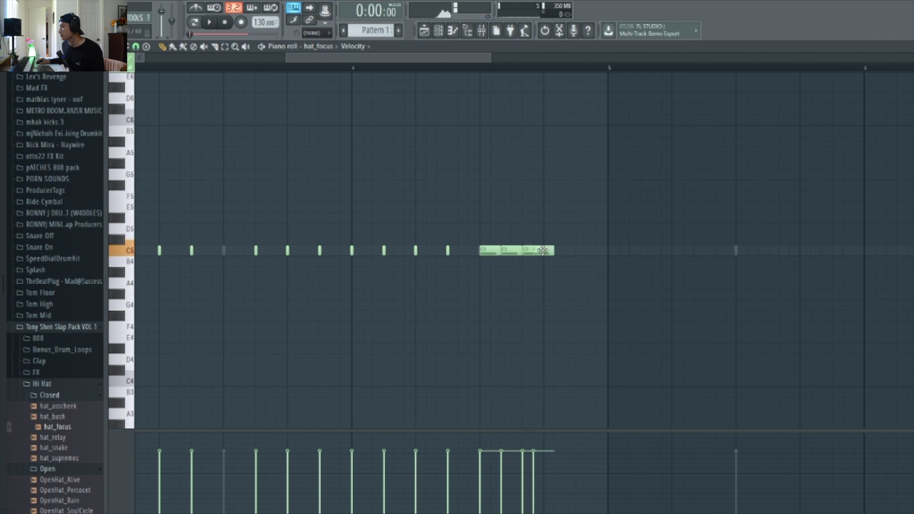
left_click(572, 252)
left_click(597, 251)
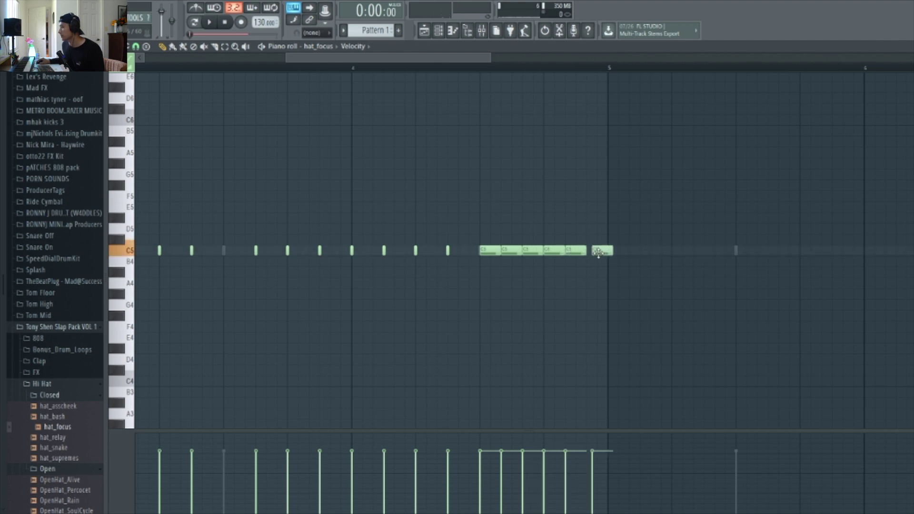
Play the pattern around bar 4 to hear the hi-hat roll
key("space")
left_click(484, 69)
scroll(445, 92, "down", 3)
key("space")
left_click(442, 72)
key("space")
scroll(527, 200, "down", 4)
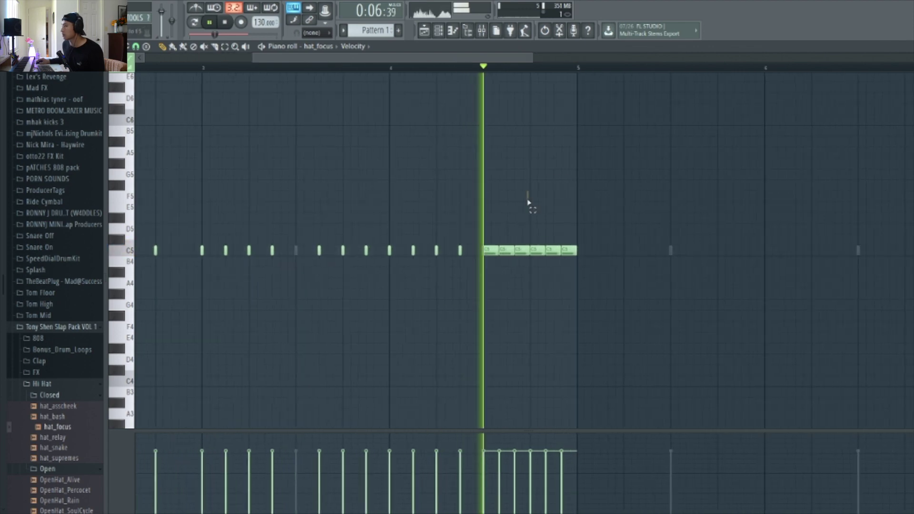
Duplicate the four-bar hi-hat pattern into bars 5 to 8, aligning the copy with the start of bar 5
key("space")
scroll(540, 238, "down", 1)
left_click_drag(537, 286, 136, 180)
key("ctrl+b")
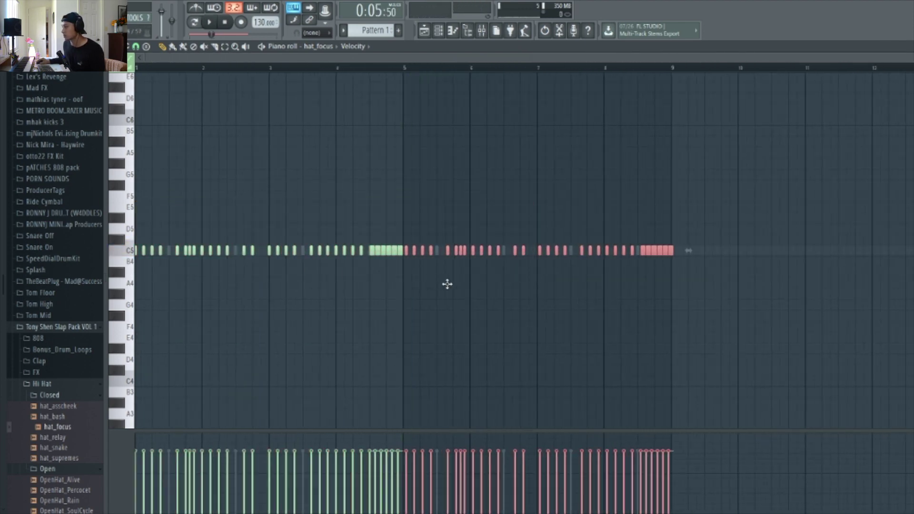
key("space")
scroll(421, 269, "up", 3)
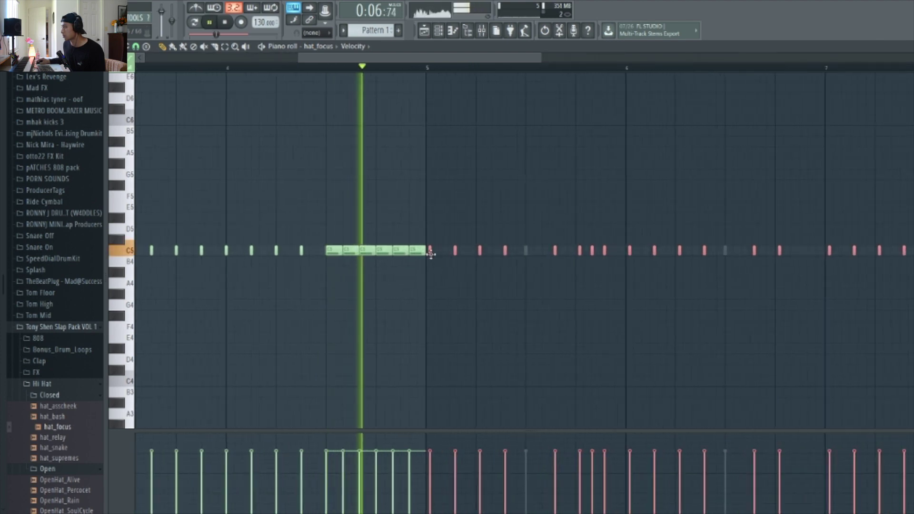
left_click(529, 278)
Stop playback and lengthen the last hi-hat note of bar 5 to one full step
scroll(608, 272, "up", 3)
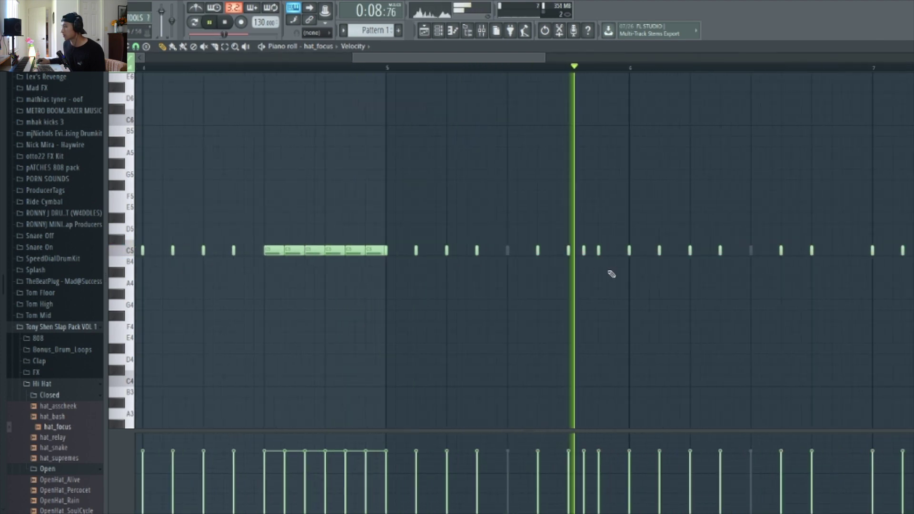
key("space")
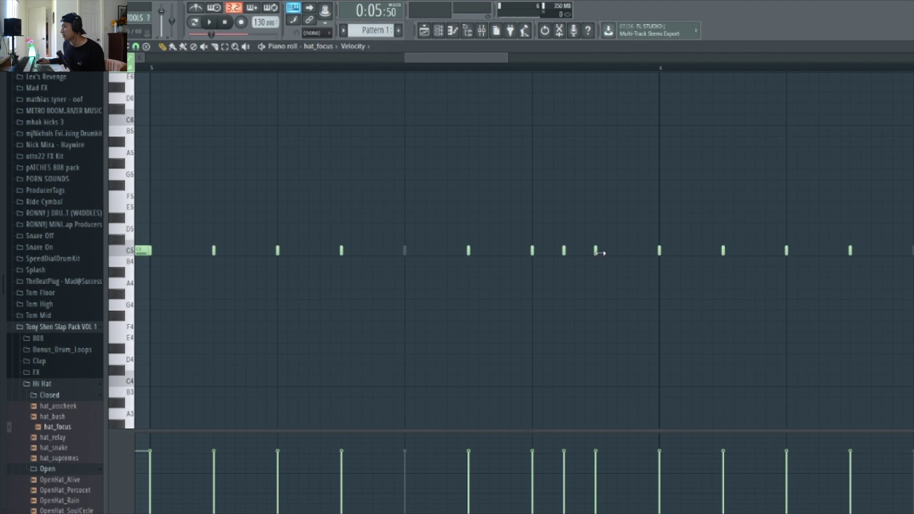
scroll(632, 262, "down", 3)
scroll(628, 264, "up", 3)
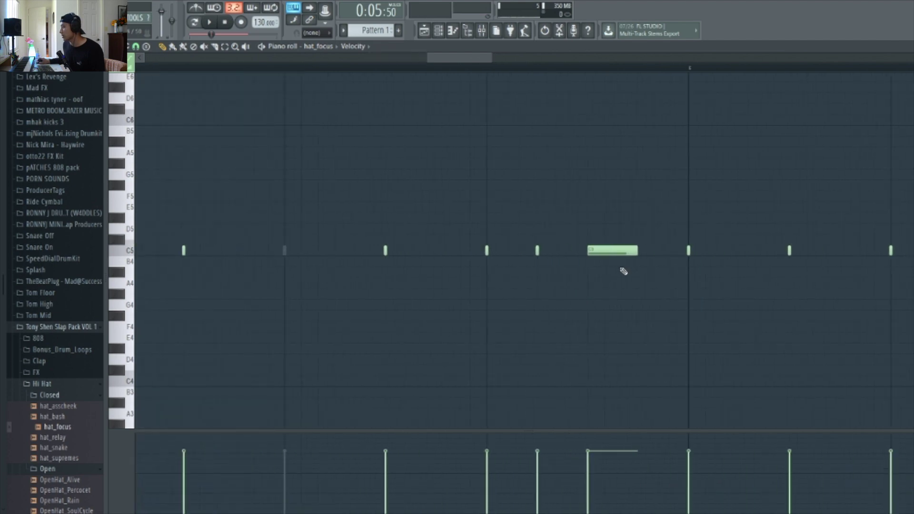
scroll(624, 269, "down", 3)
scroll(624, 270, "down", 3)
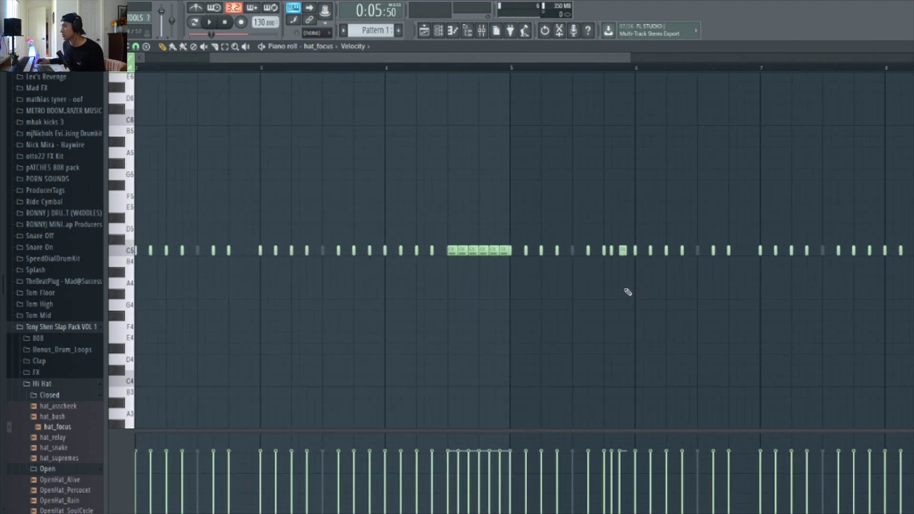
Chop the long hi-hat note at the end of bar 5 into three equal, back-to-back C5 notes
scroll(626, 276, "up", 5)
left_click(618, 250)
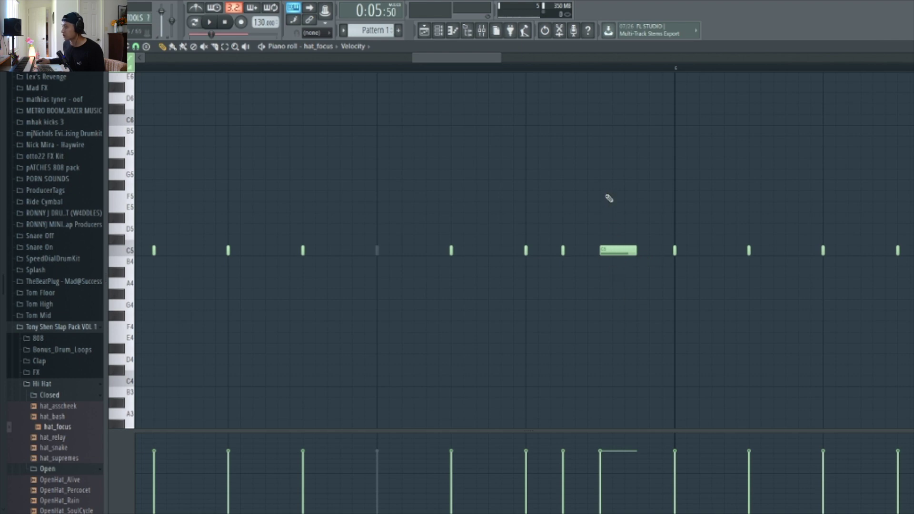
left_click_drag(614, 202, 627, 280)
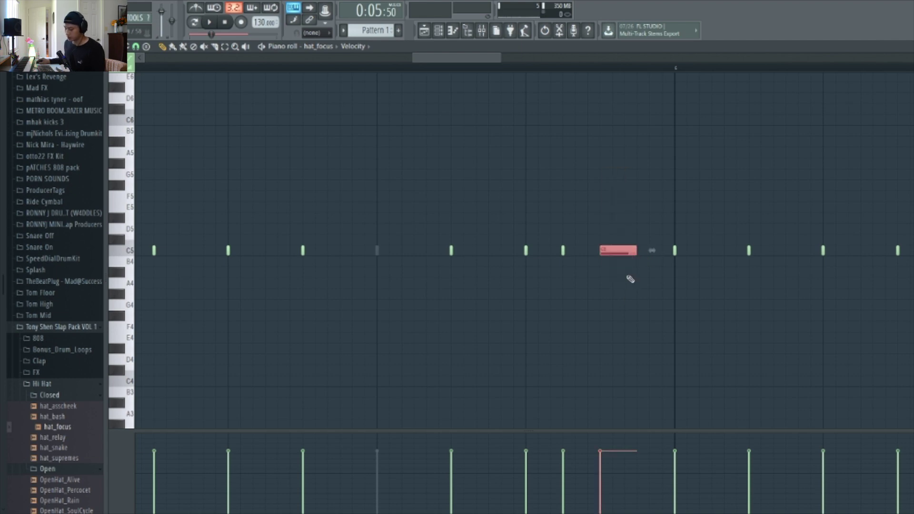
left_click_drag(615, 148, 626, 300)
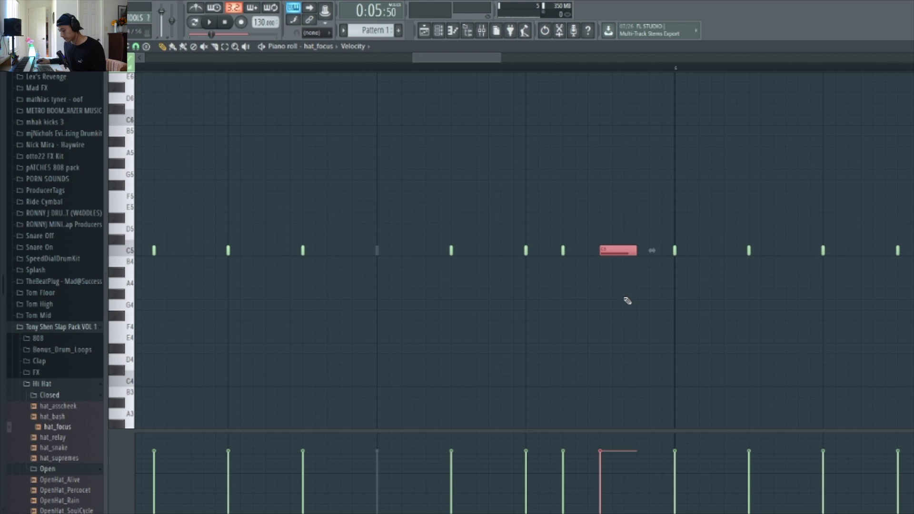
left_click_drag(628, 300, 649, 285)
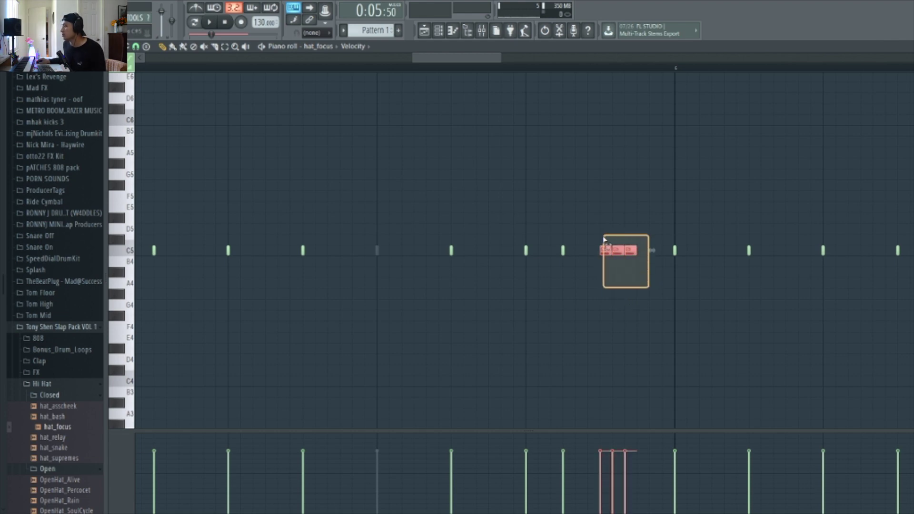
left_click(655, 333)
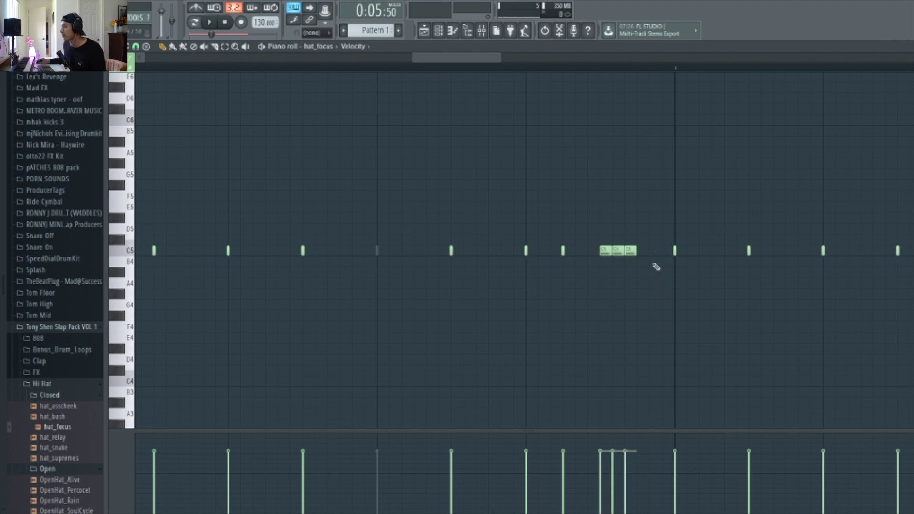
left_click_drag(647, 302, 632, 253)
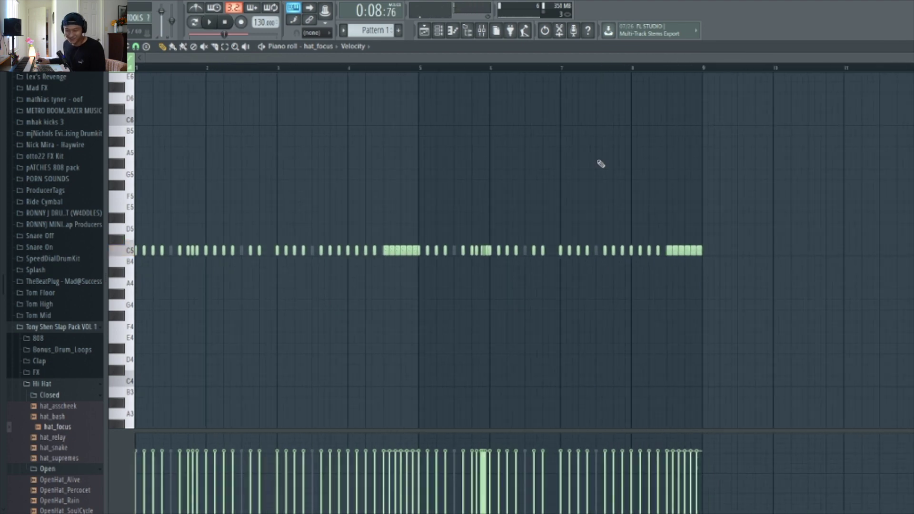
Play back the eight-bar beat, and add the OpenHat_Rain sample from the open hi-hats as a new channel
scroll(601, 163, "down", 1)
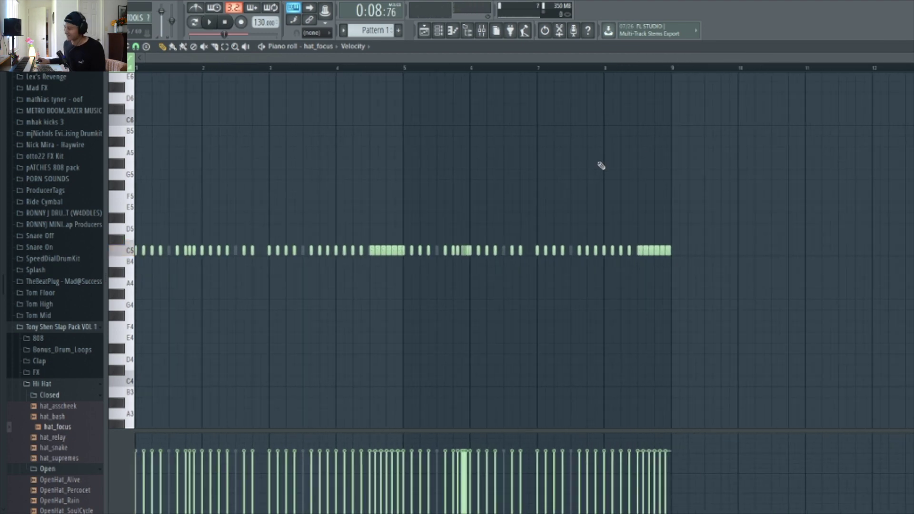
key("space")
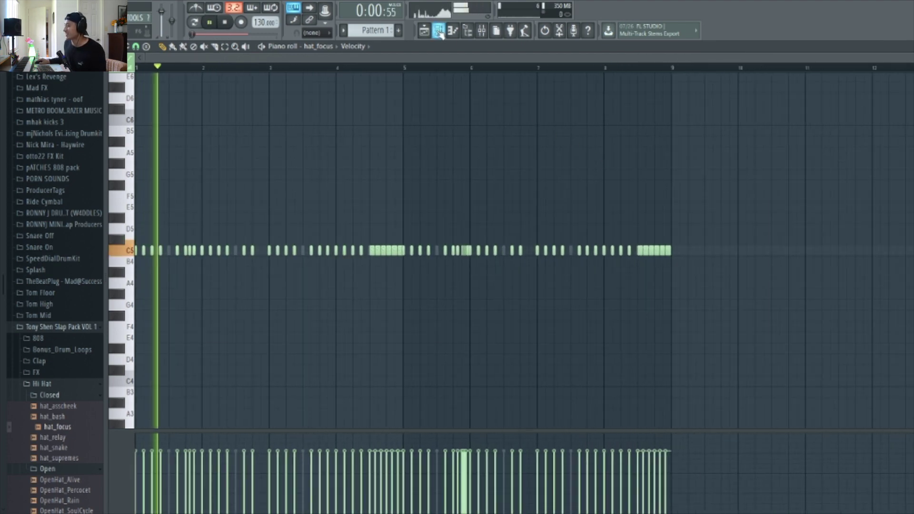
key("F6")
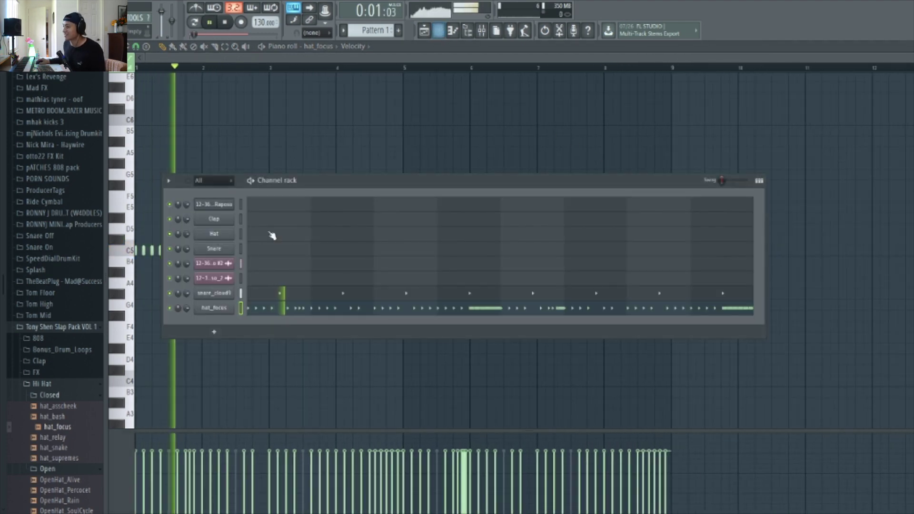
left_click(64, 398)
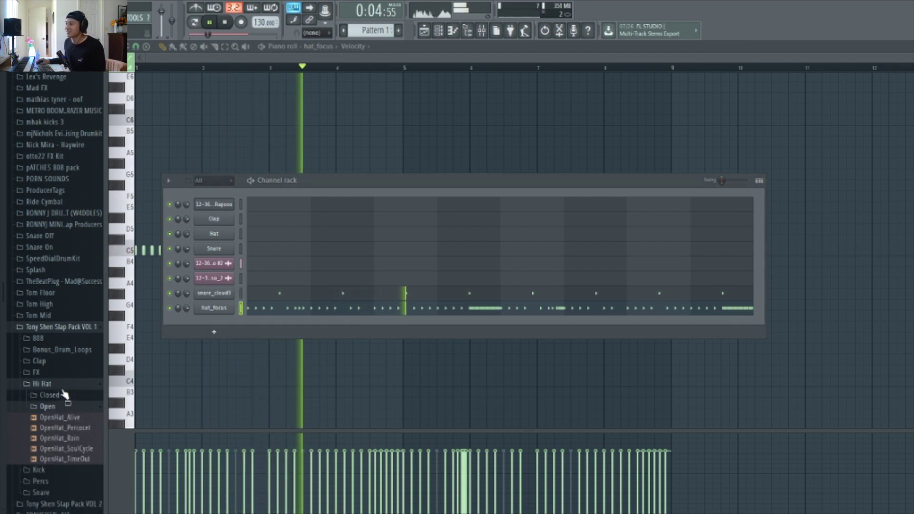
left_click(64, 393)
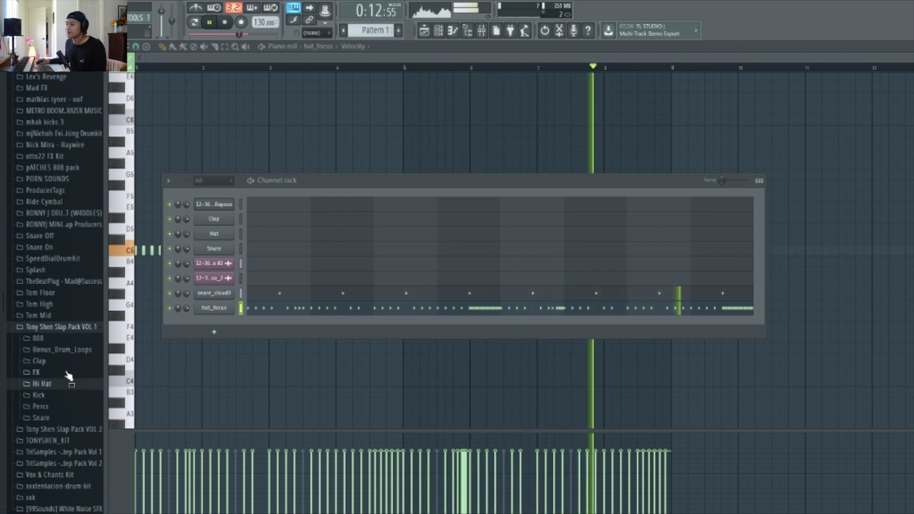
left_click(74, 385)
key("space")
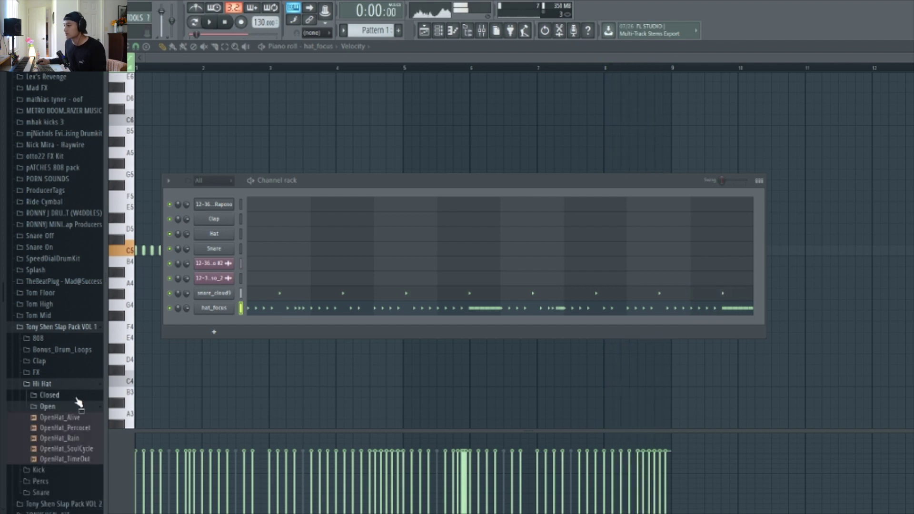
mouse_move(200, 350)
left_mouse_down()
mouse_move(185, 373)
mouse_move(205, 339)
left_mouse_up()
Place OpenHat_Rain hits on the first step of bar 1 and bar 3 while checking them in playback
left_click(759, 182)
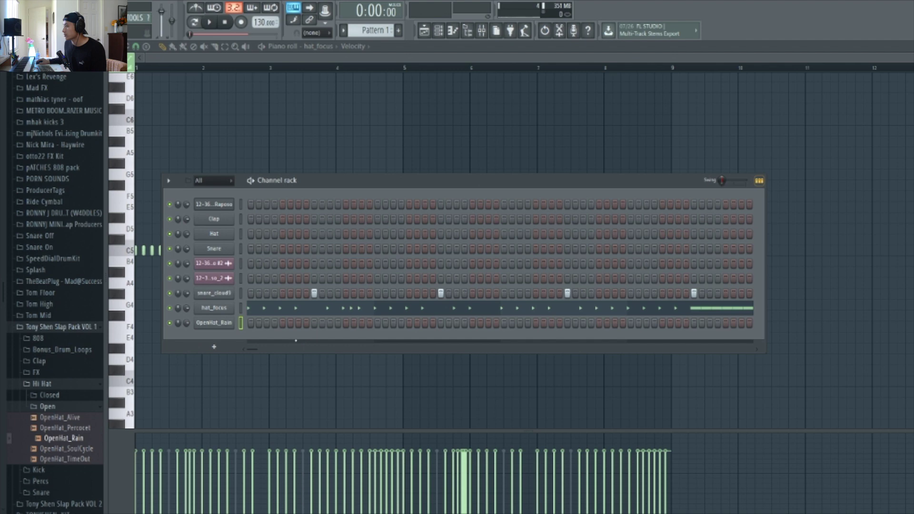
left_click(251, 322)
key("space")
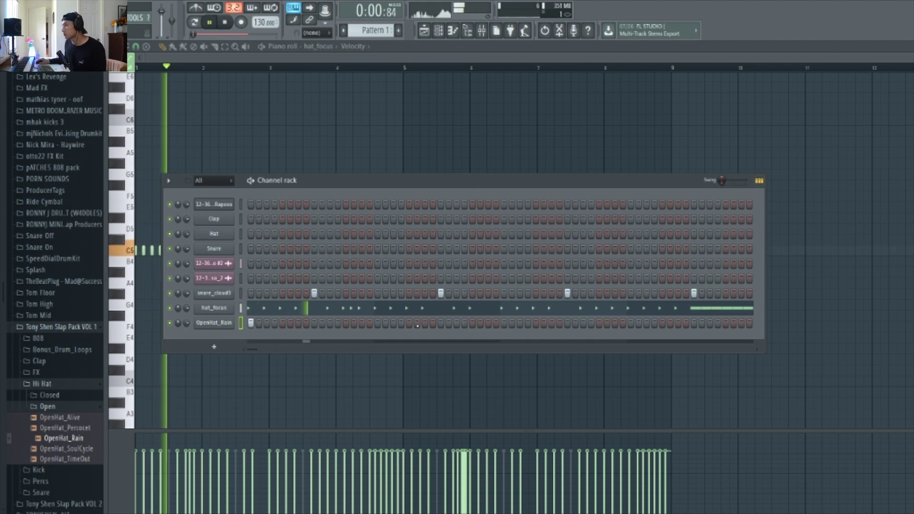
left_click(504, 323)
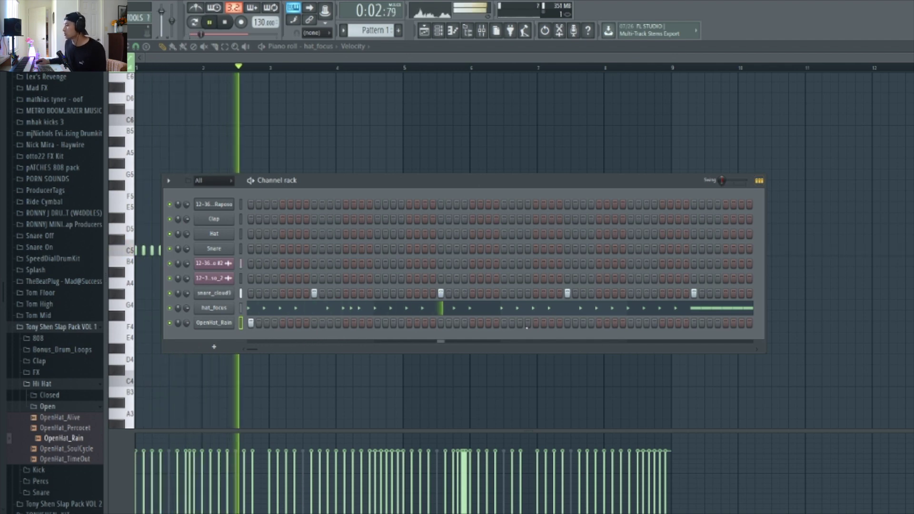
double_click(408, 323)
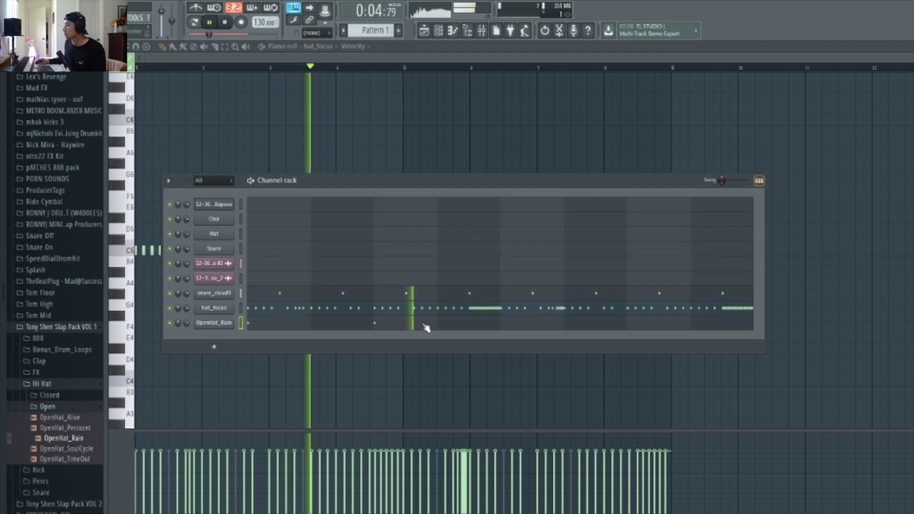
Duplicate the two OpenHat_Rain notes to the starts of bars 5 and 7 and play the pattern
left_click_drag(468, 320, 77, 190)
key("space")
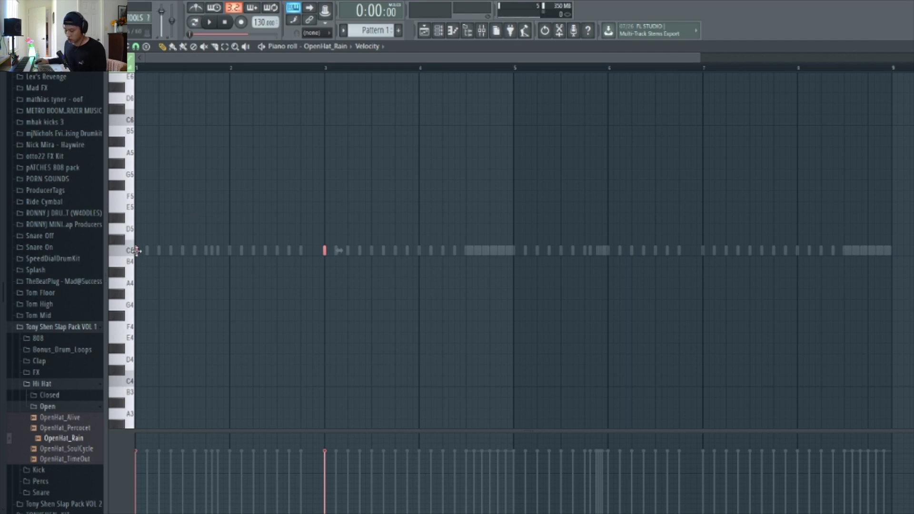
left_click_drag(135, 249, 514, 286)
key("space")
scroll(516, 284, "down", 3)
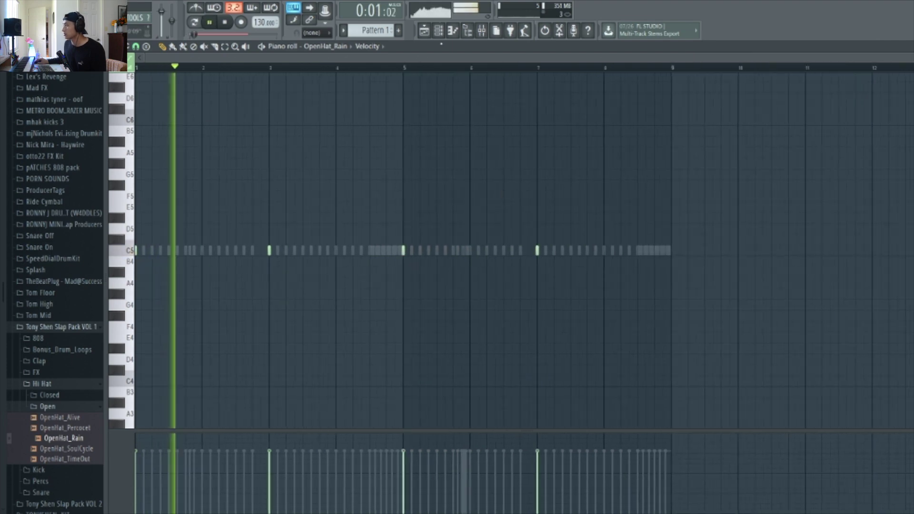
Add the perc_rimjob sample from the Percs folder as a new channel below OpenHat_Rain
key("F6")
left_click(42, 384)
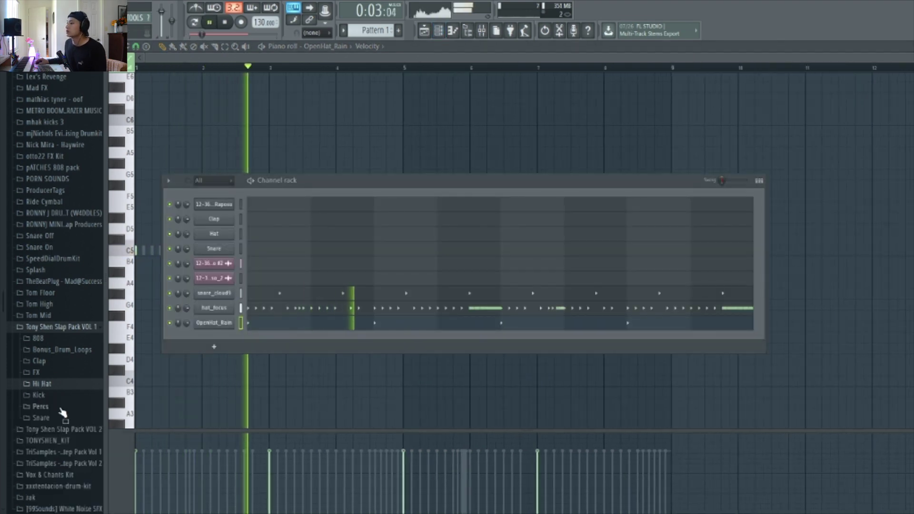
left_click(57, 407)
key("space")
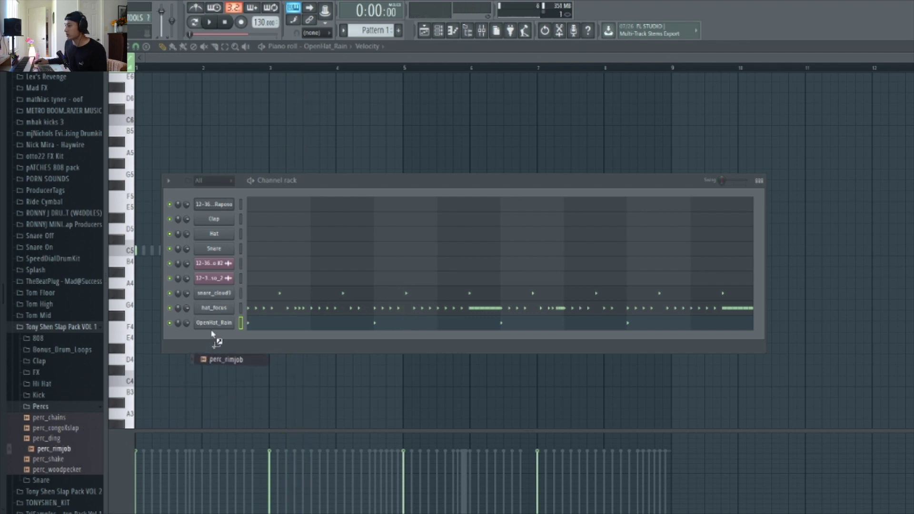
left_click_drag(358, 327, 360, 328)
Place perc_rimjob hits on step 15 of bars 1 and 3 and on step 3 of bar 4
left_click(759, 180)
key("space")
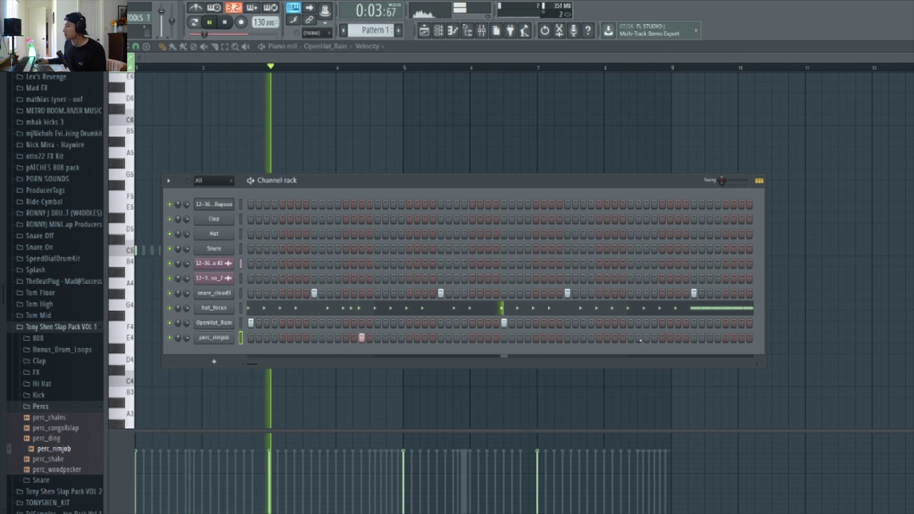
left_click(645, 337)
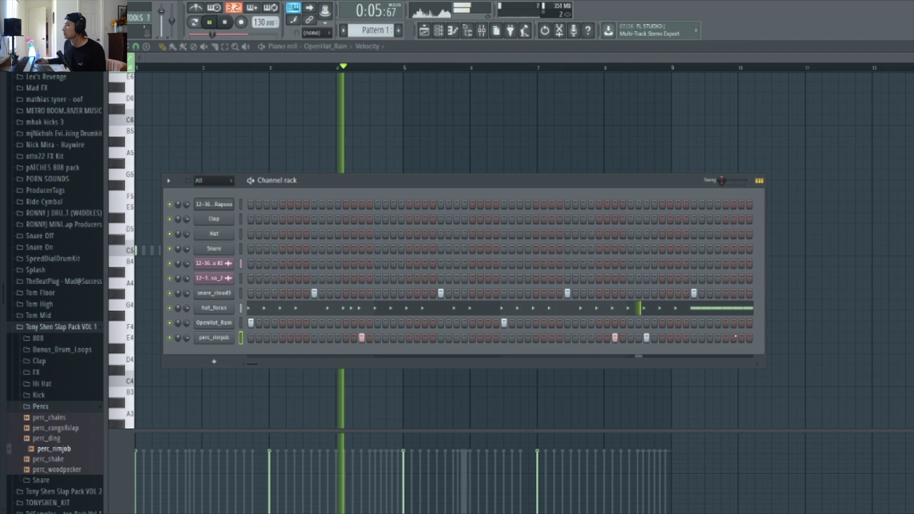
Duplicate the three perc_rimjob notes from the first four bars into bars 5 to 8
left_click(759, 181)
left_click(451, 334)
left_click_drag(530, 328, 124, 167)
key("space")
left_click_drag(218, 253, 573, 294)
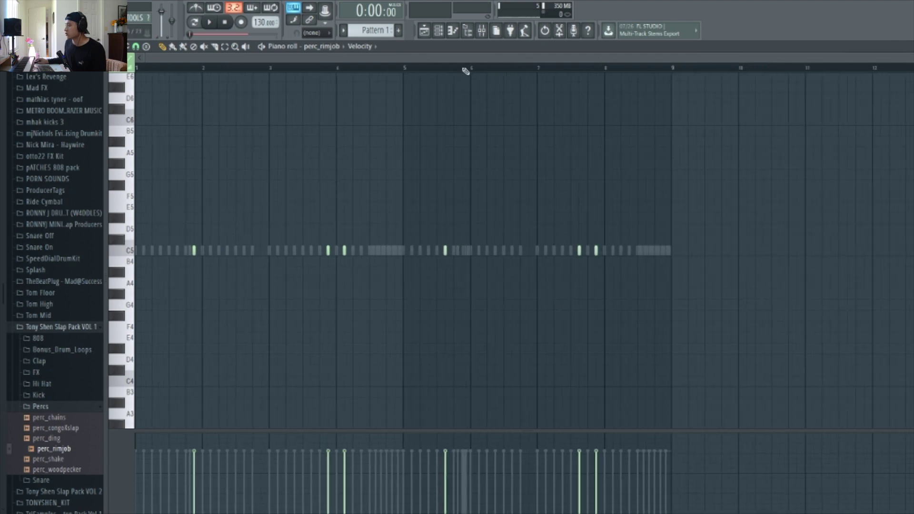
Audition FX_fireplace from the FX folder against the beat and place it on Track 5 from bar 1
left_click(438, 31)
key("space")
key("F6")
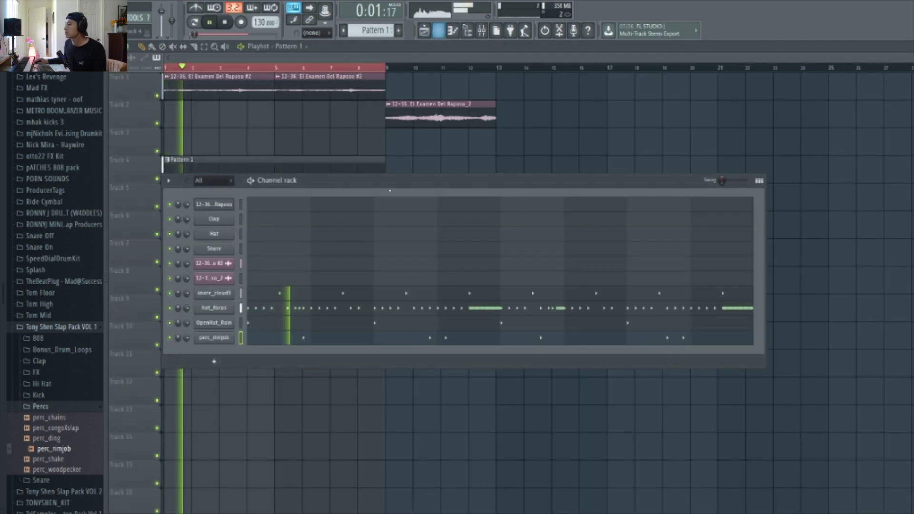
left_click(55, 407)
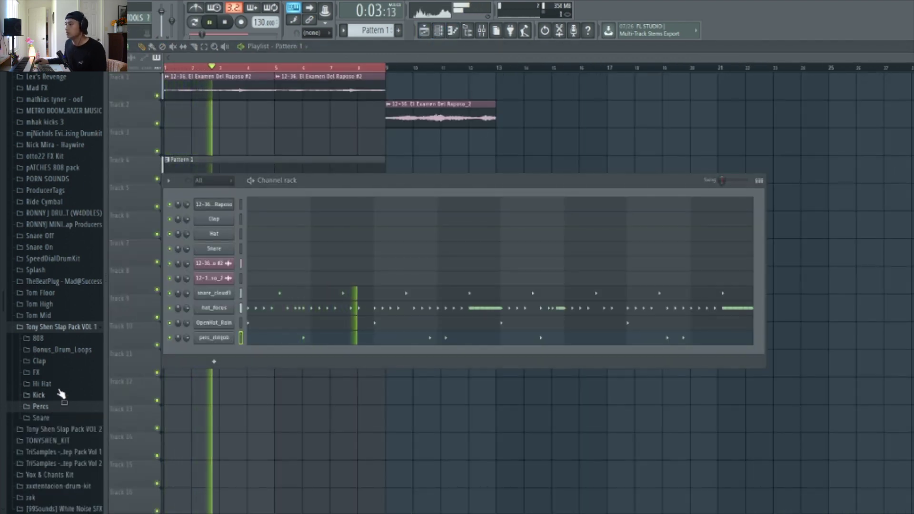
left_click(43, 372)
left_click(72, 393)
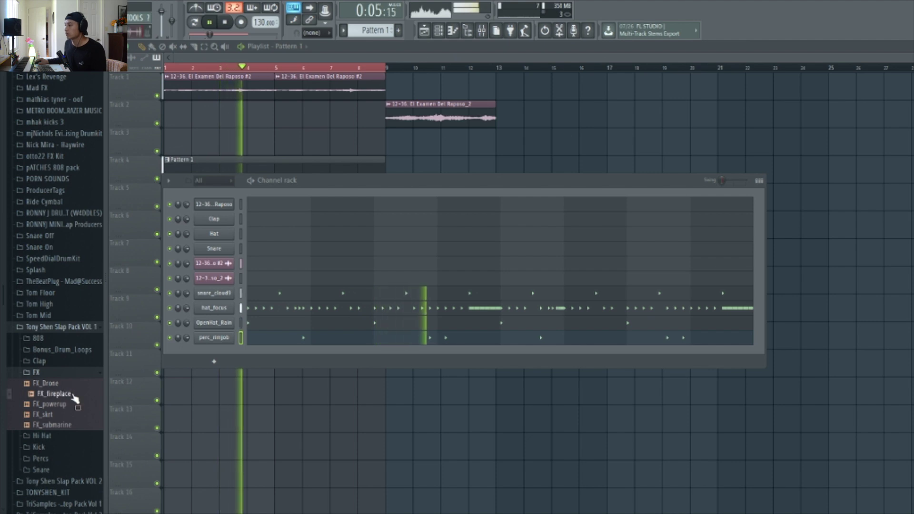
key("space")
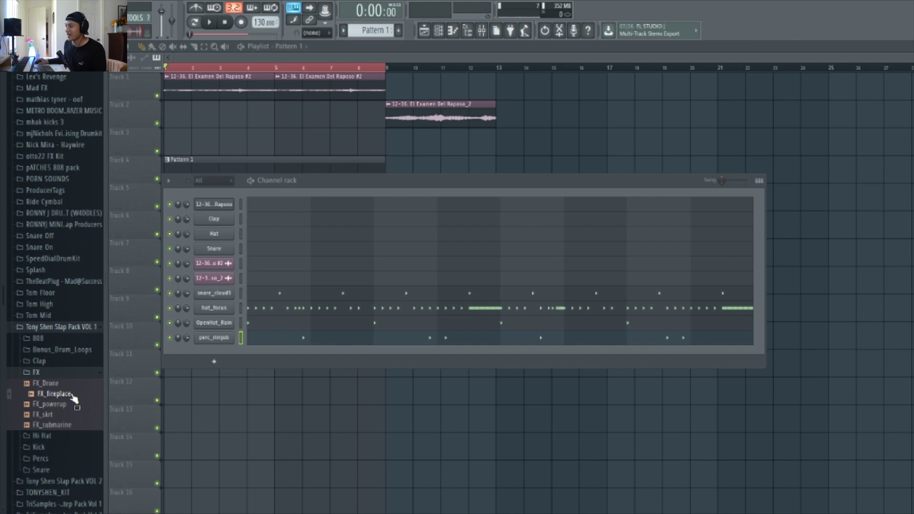
left_click_drag(376, 182, 578, 326)
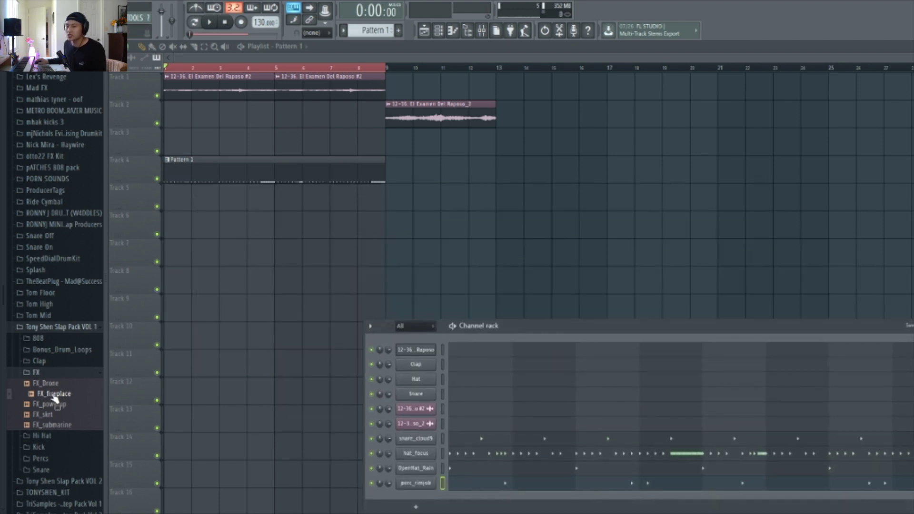
left_click_drag(152, 263, 205, 200)
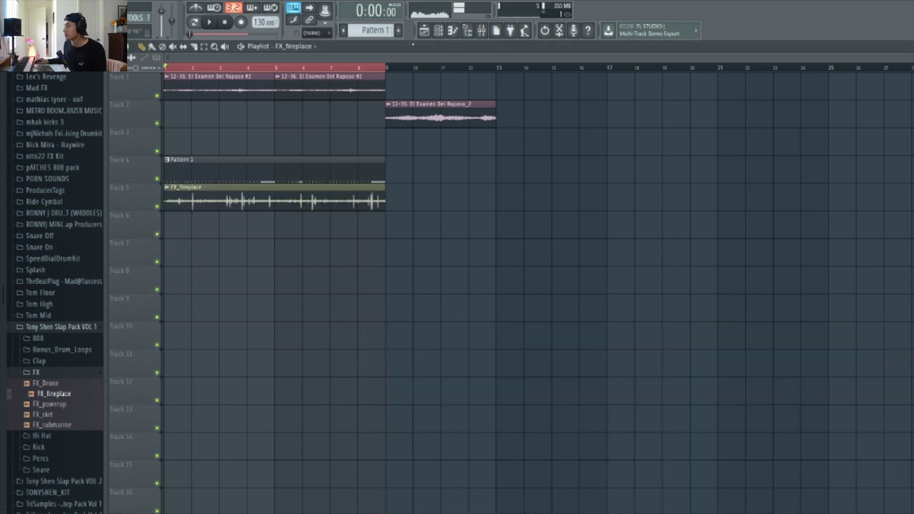
Lower the FX_fireplace mixer track's volume fader well below the others and play the beat to check it
left_click(438, 32)
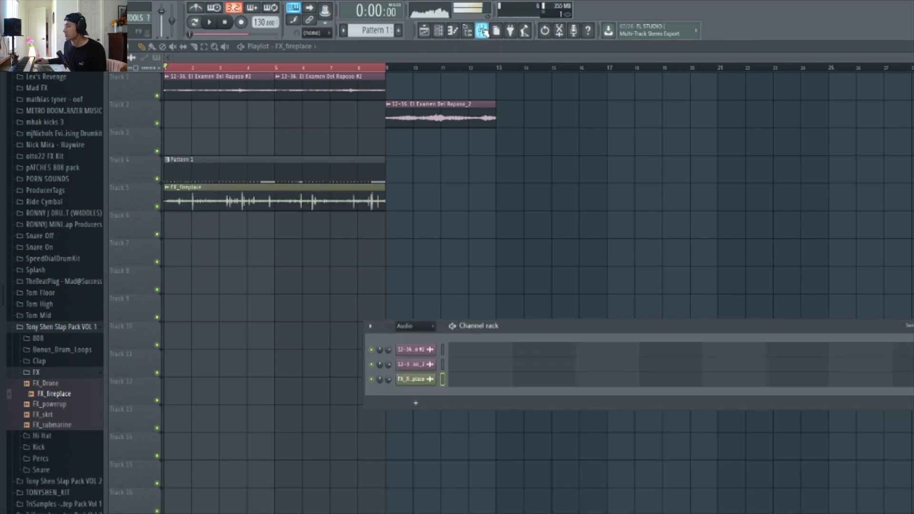
left_click(482, 32)
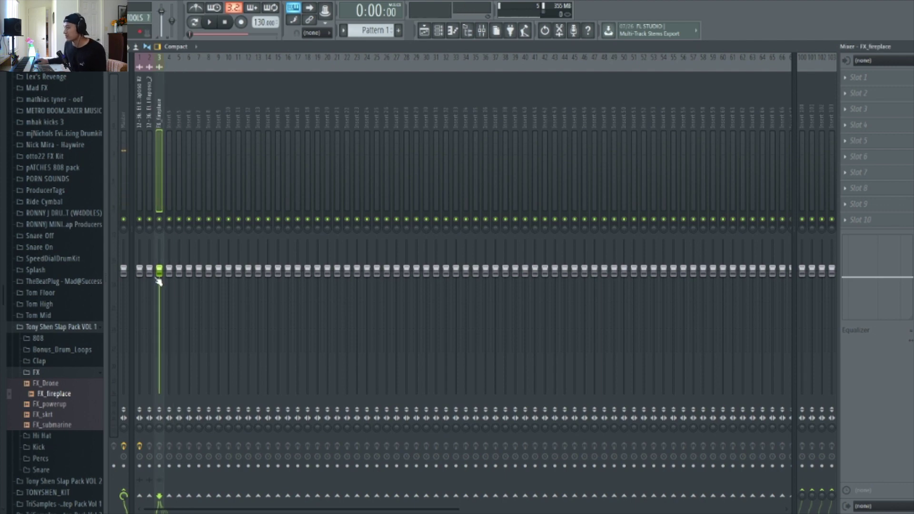
left_click_drag(159, 280, 159, 295)
key("space")
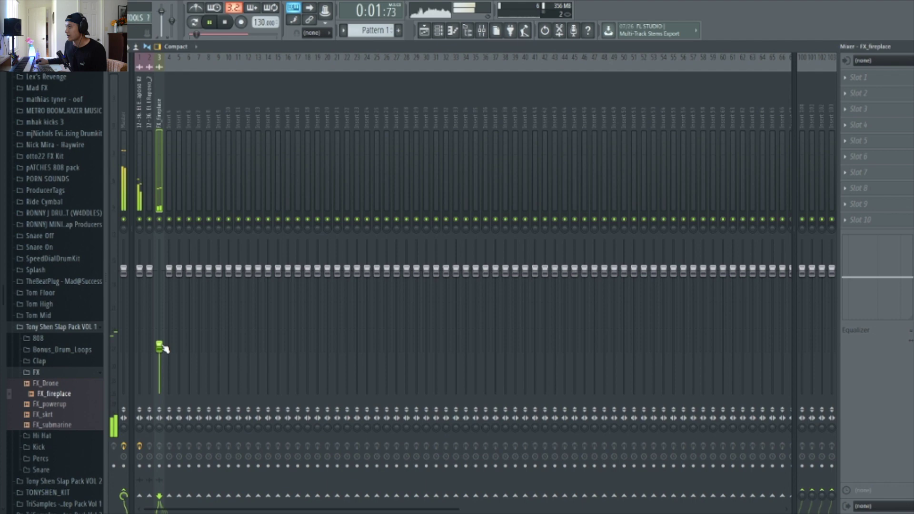
Open the kit's 808 folder and audition the 808_TRex sample against the beat
left_click(454, 30)
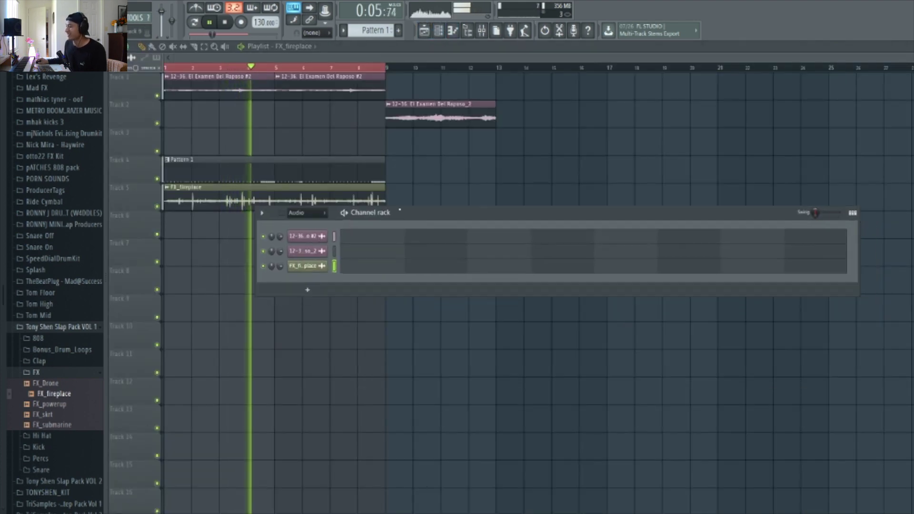
left_click(36, 372)
left_click(38, 337)
key("space")
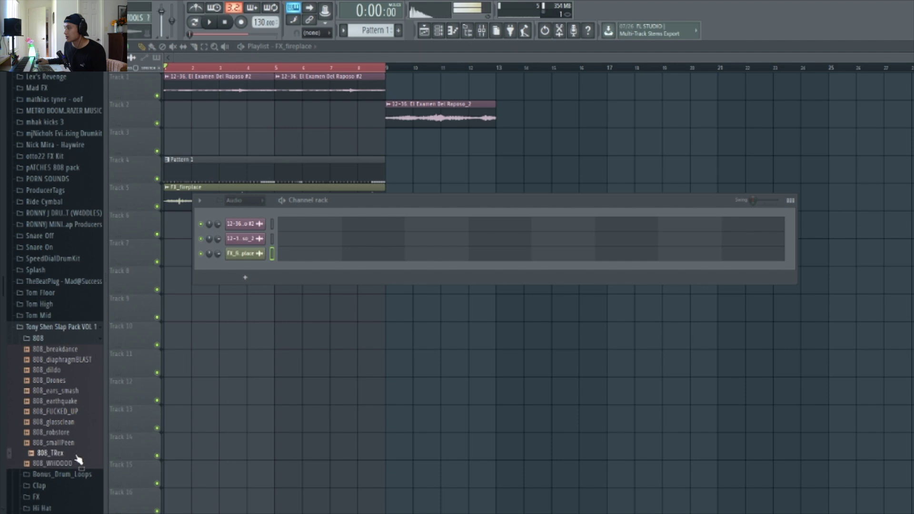
key("space")
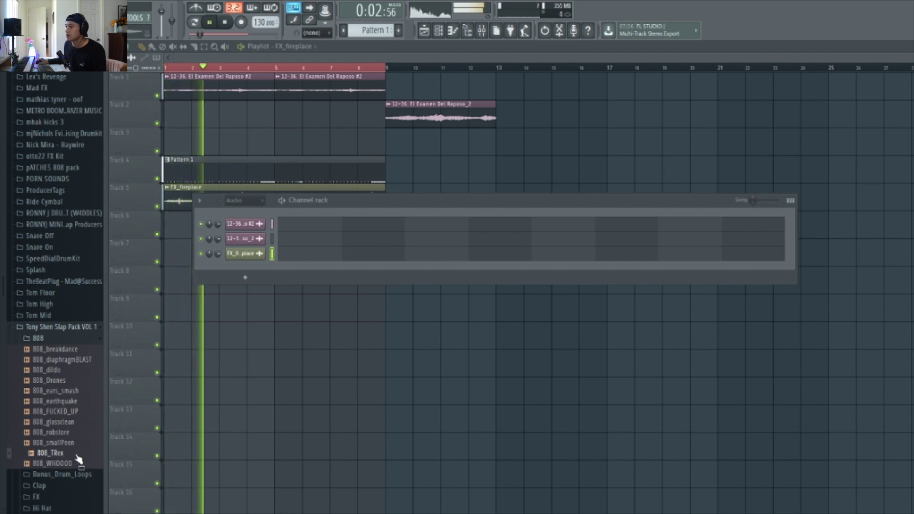
key("space")
Show all channels in the channel rack, add 808_TRex as a new channel and switch to the step sequencer view
left_click(247, 200)
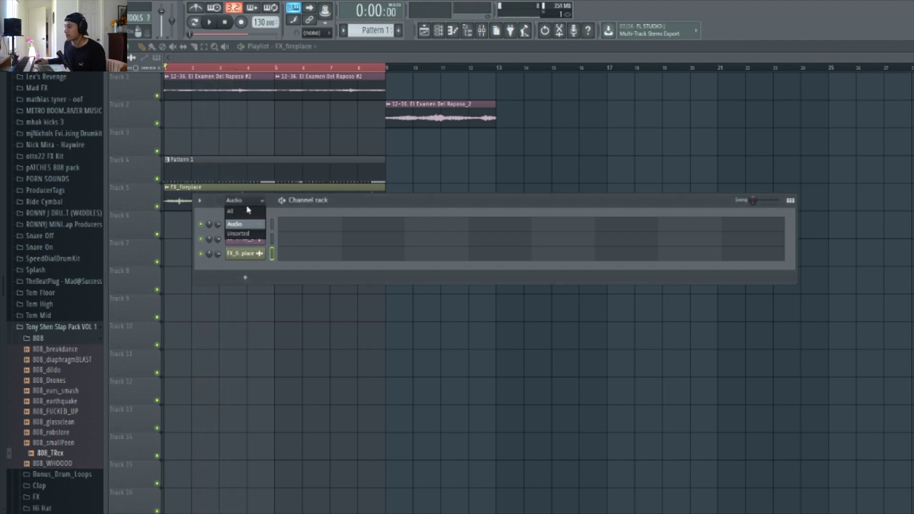
left_click(232, 211)
left_click_drag(164, 430, 240, 399)
left_click(792, 202)
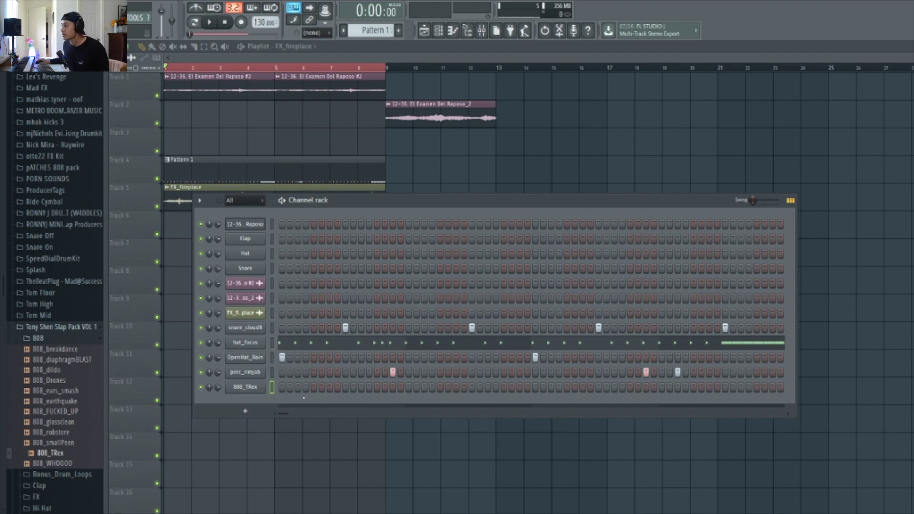
Place 808_TRex hits on steps 1 and 13 of bars 1 and 3 and on step 5 of bar 2
key("space")
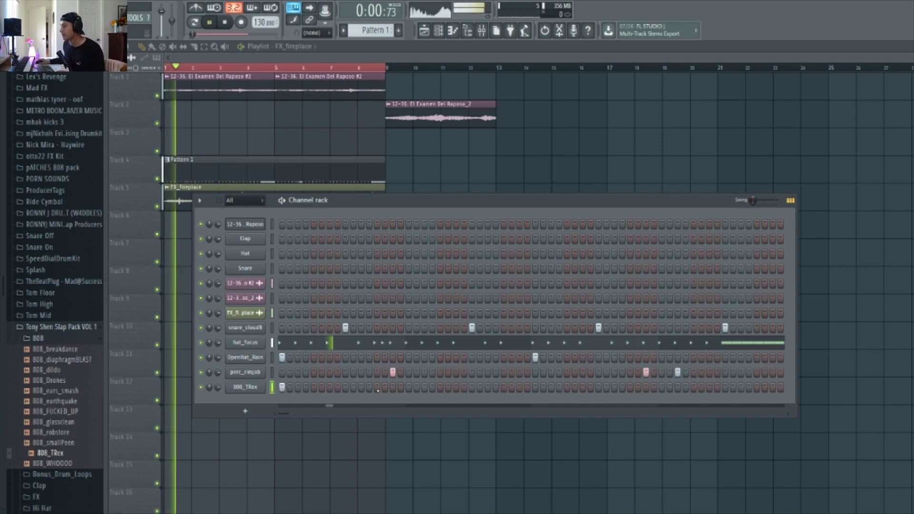
left_click(440, 387)
left_click(535, 387)
key("space")
key("space")
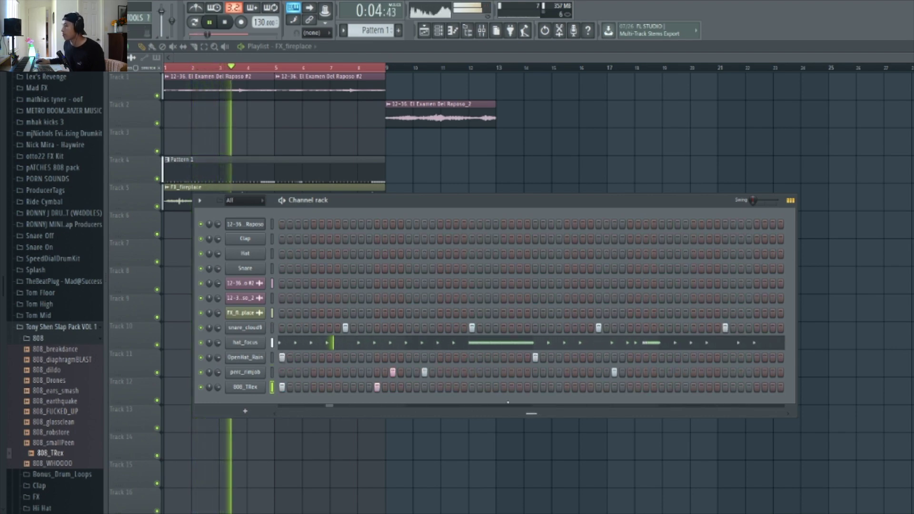
Place 808_TRex hits on steps 1, 7 and 13 of bar 5, 5 of bar 6, 1 and 13 of bar 7, and 11 and 13 of bar 8
left_click(534, 387)
left_click(583, 387)
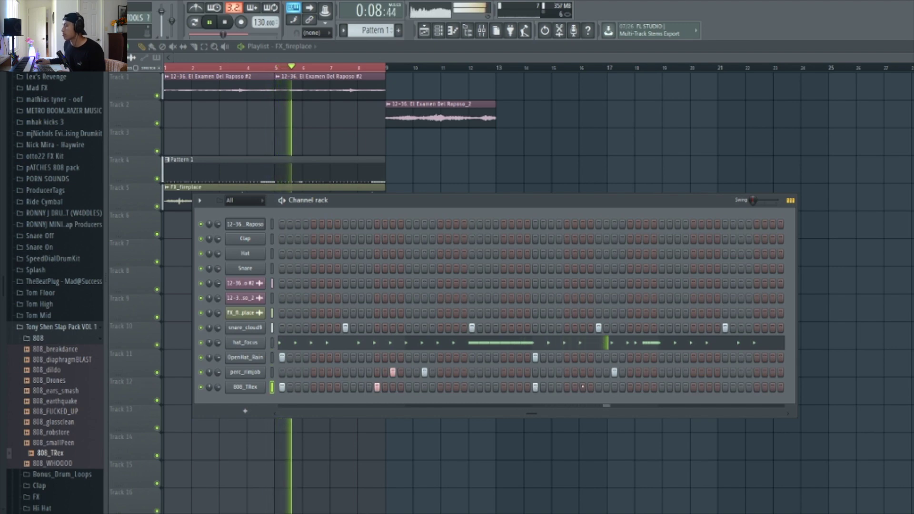
key("space")
key("space")
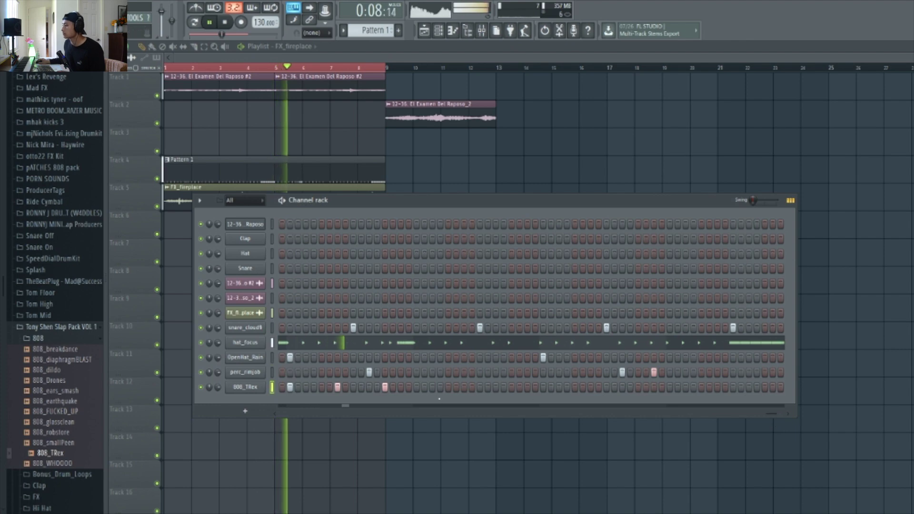
left_click(448, 387)
left_click(543, 387)
left_click(638, 387)
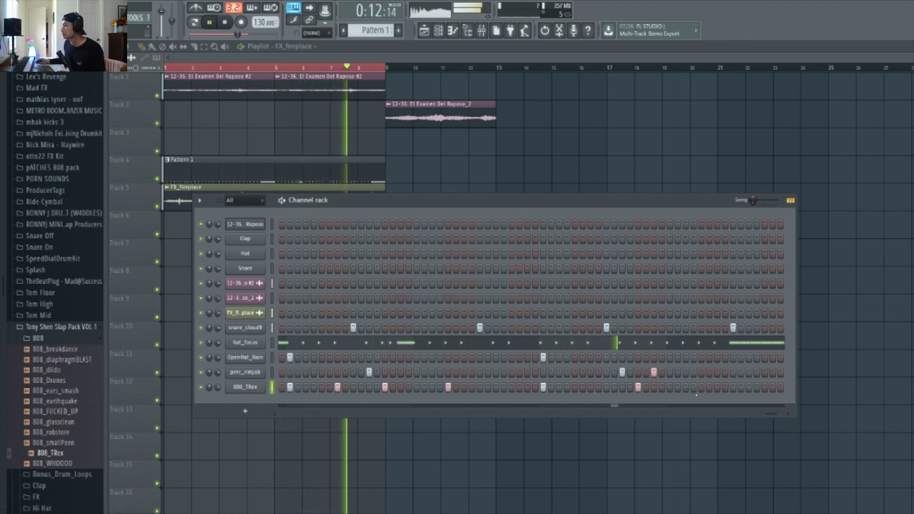
key("space")
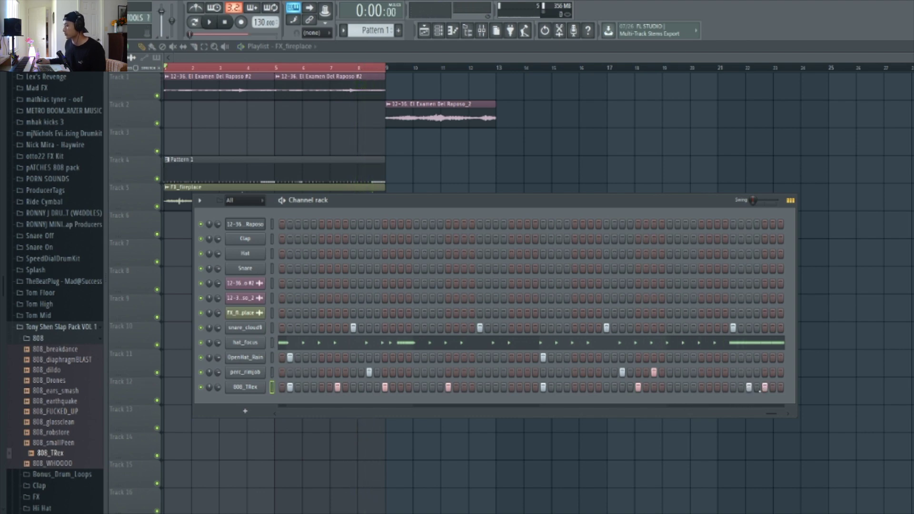
Load the 808_TRex sample into Edison from its channel settings and detect its pitch regions to check its tuning
left_click(790, 201)
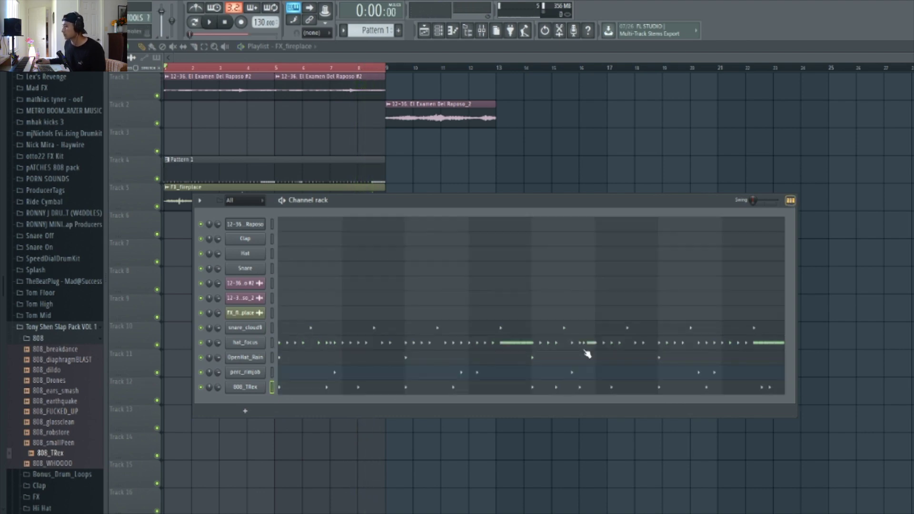
double_click(472, 388)
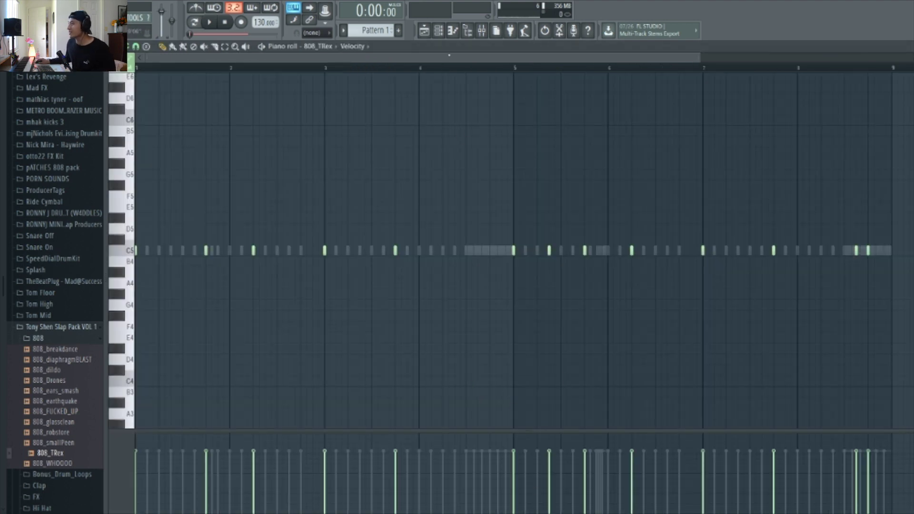
key("F6")
left_click(244, 387)
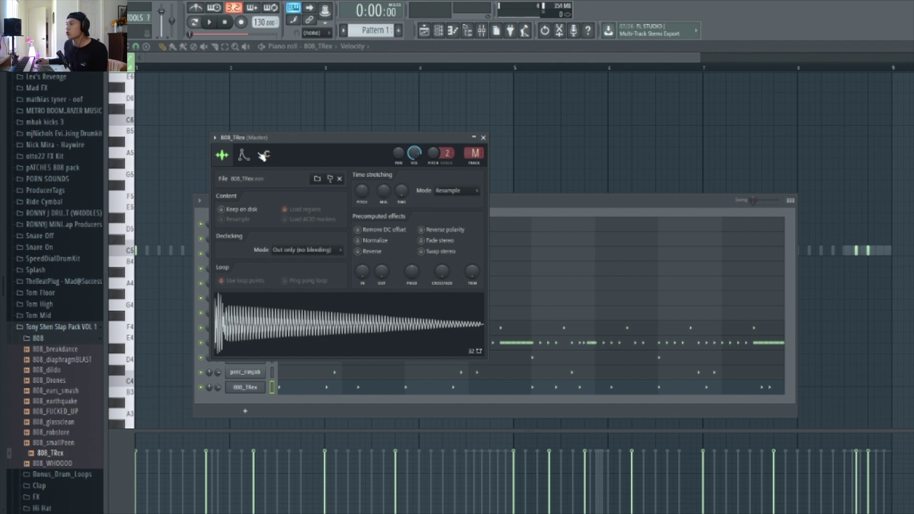
left_click(245, 157)
left_click(224, 157)
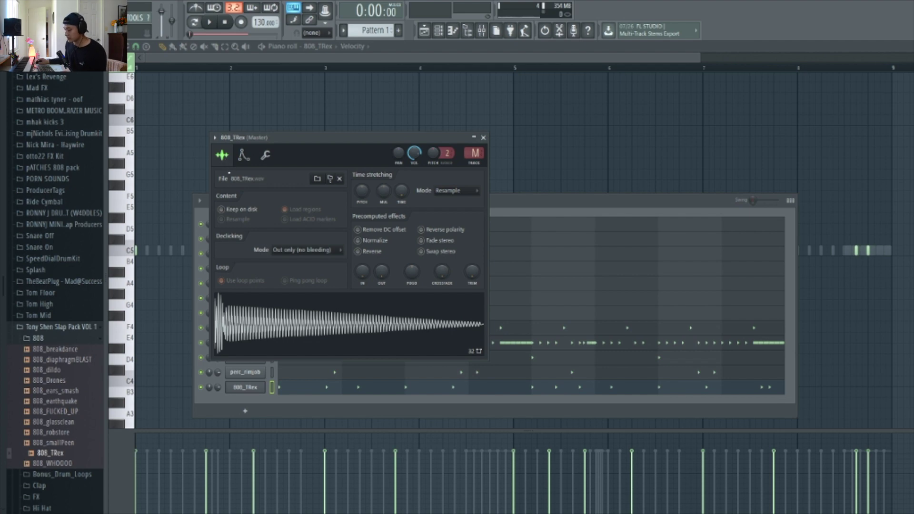
key("ctrl+e")
left_click(210, 161)
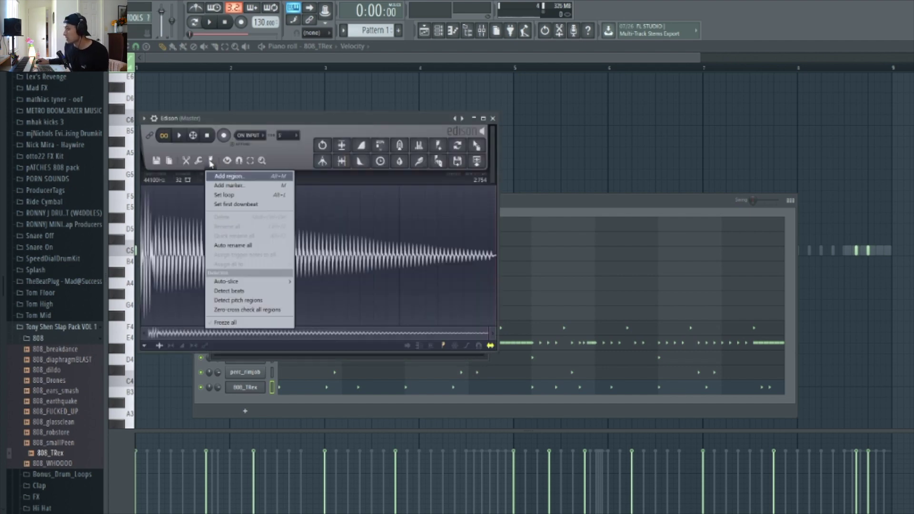
left_click(240, 301)
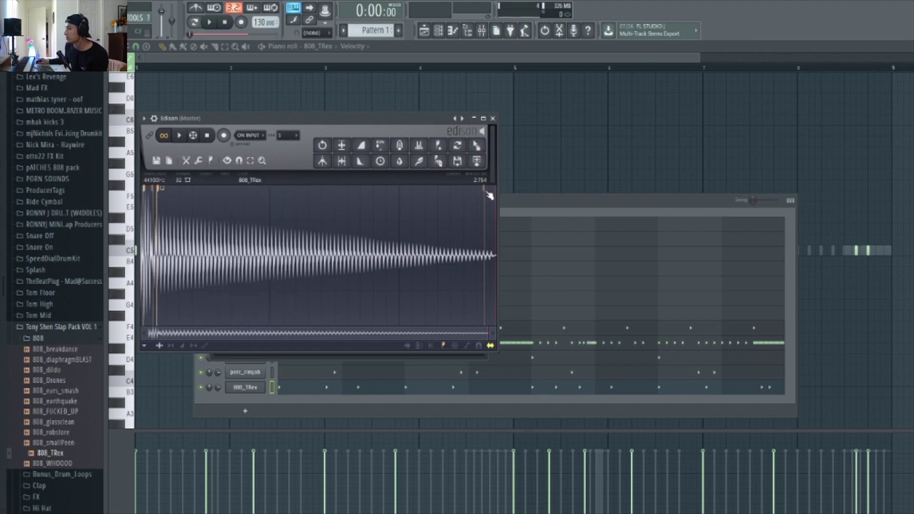
left_click(493, 118)
Try D5 as the root note of 808_TRex and return the root note to C5
left_click(243, 155)
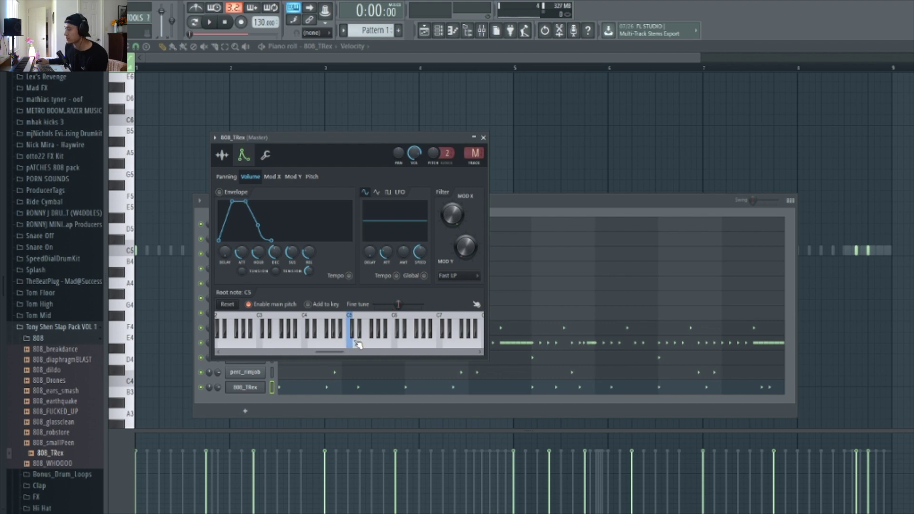
left_click_drag(312, 137, 472, 152)
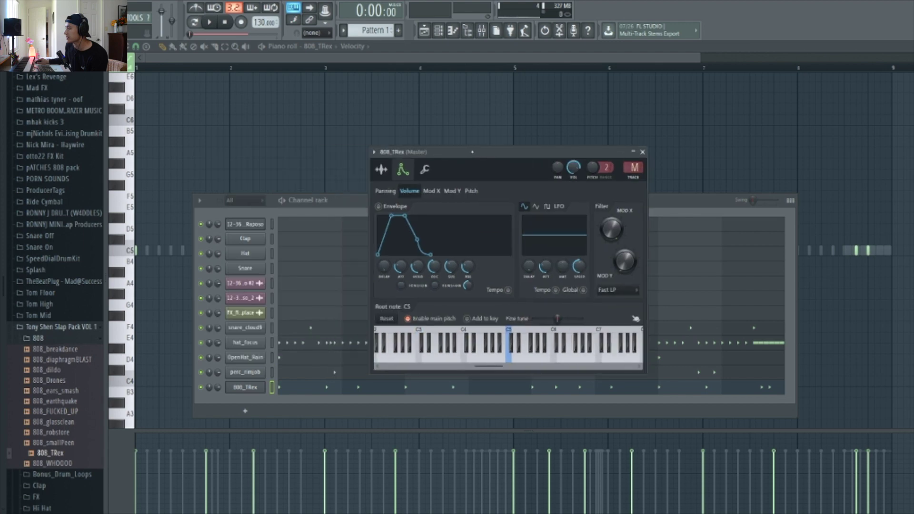
right_click(518, 357)
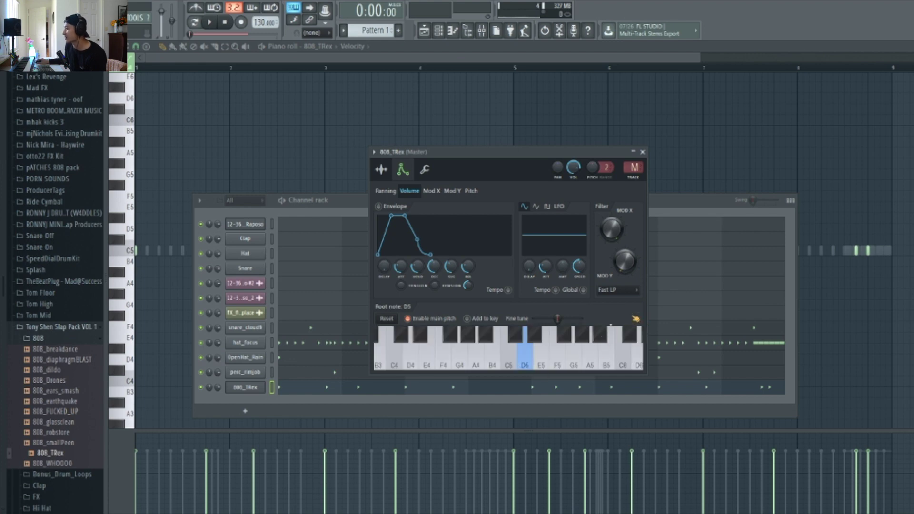
right_click(508, 358)
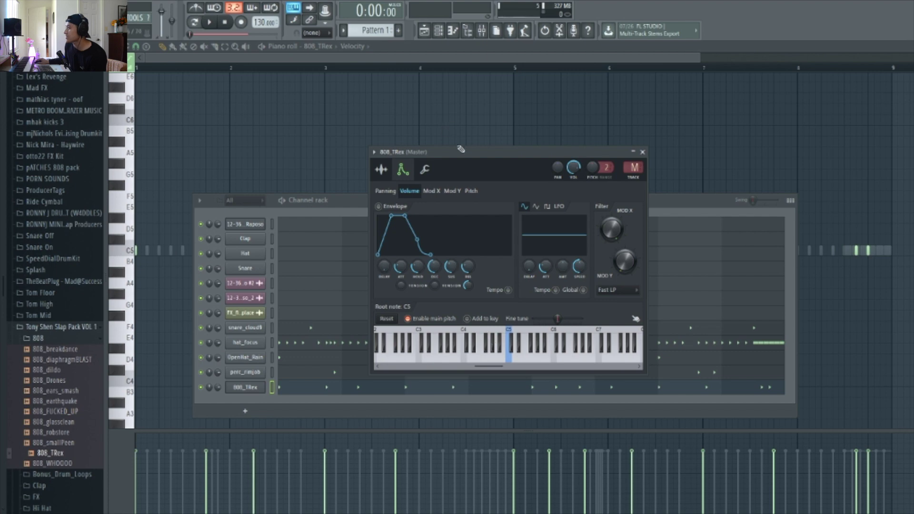
mouse_move(461, 152)
left_mouse_down()
mouse_move(480, 165)
mouse_move(468, 154)
left_mouse_up()
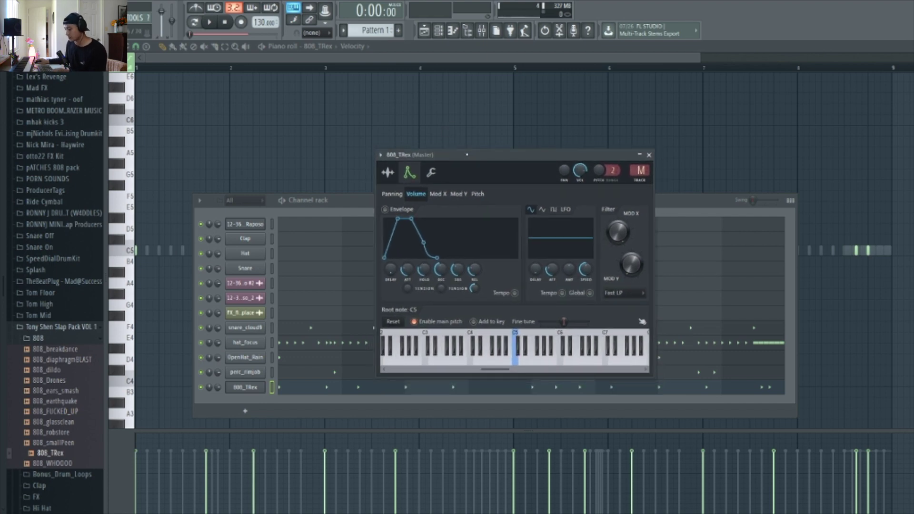
left_click_drag(466, 154, 329, 154)
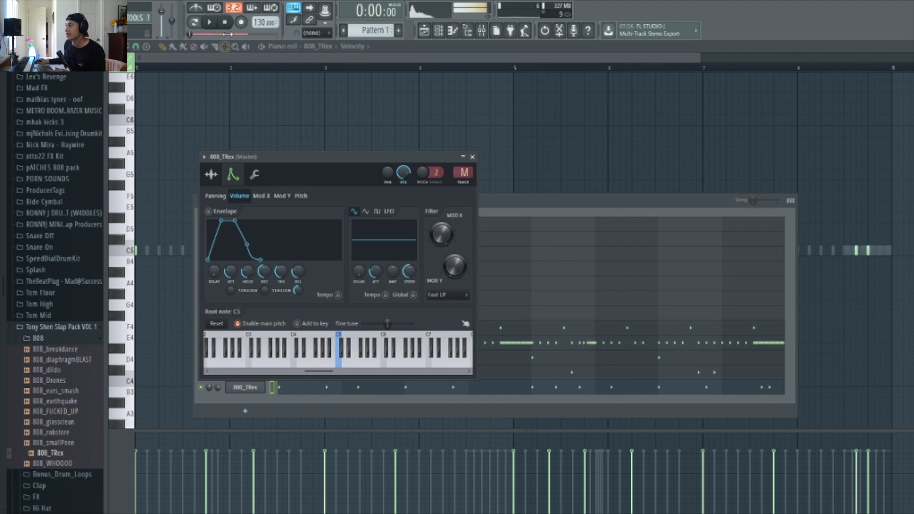
Enable the 808_TRex volume envelope with maximum hold and minimum attack, decay, sustain and release
left_click_drag(275, 158, 370, 202)
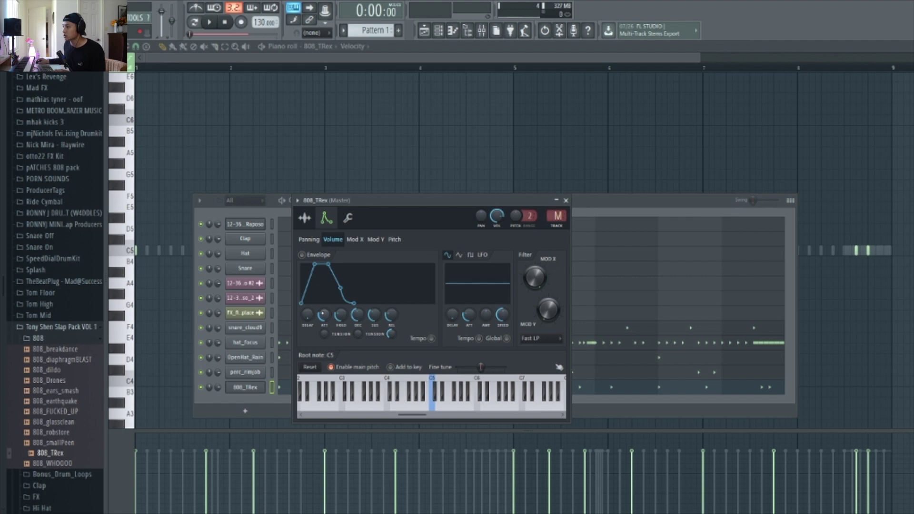
left_click_drag(324, 314, 391, 333)
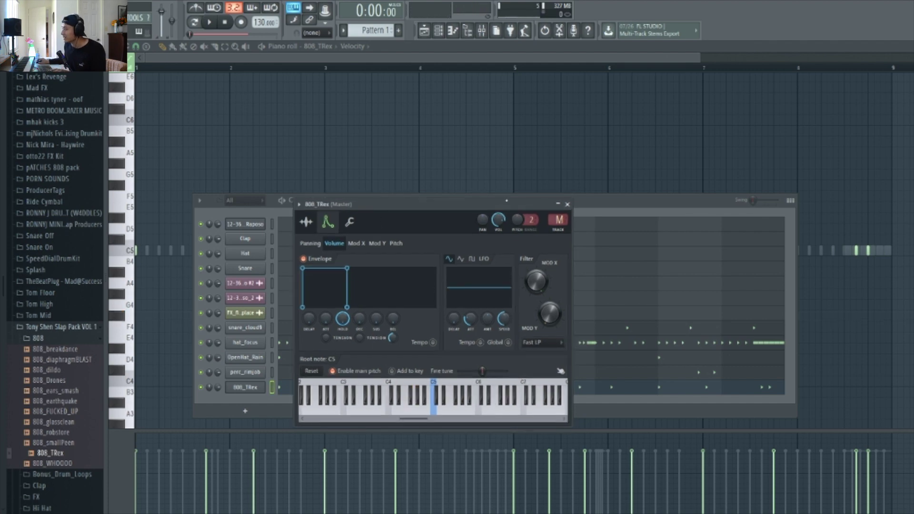
left_click(568, 205)
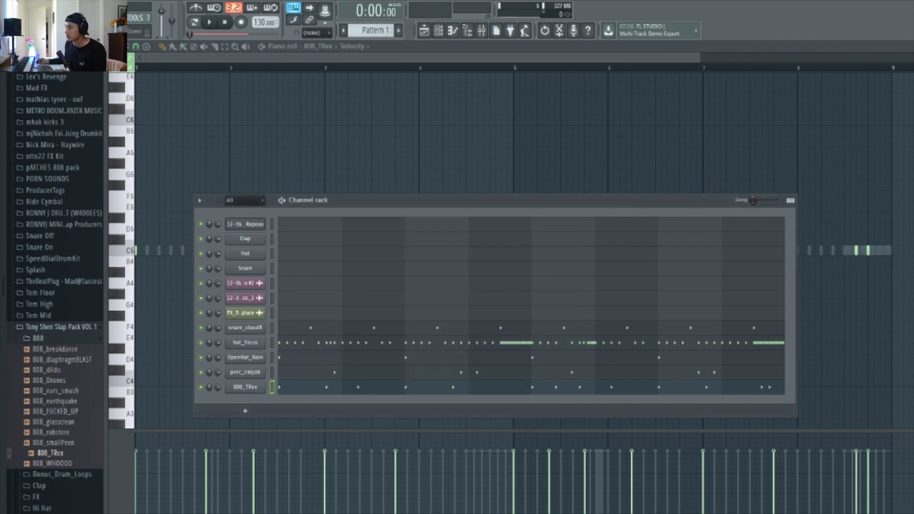
Apply quick legato to the 808_TRex notes, extend the last one to the end of bar 8 and play the beat
key("F5")
key("F7")
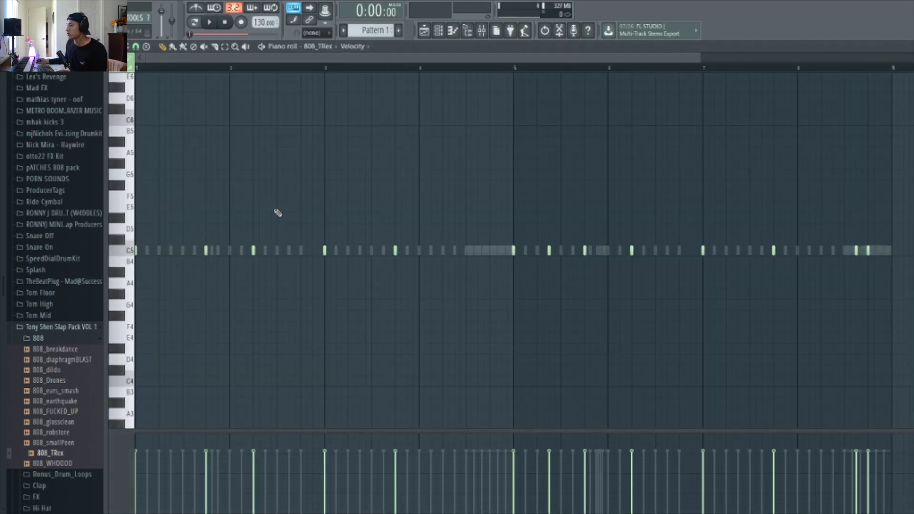
scroll(275, 190, "down", 3)
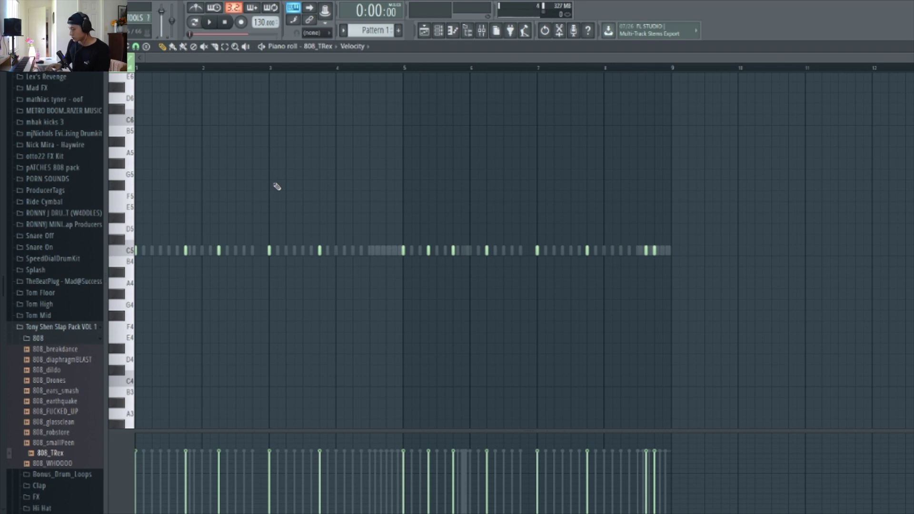
key("ctrl+l")
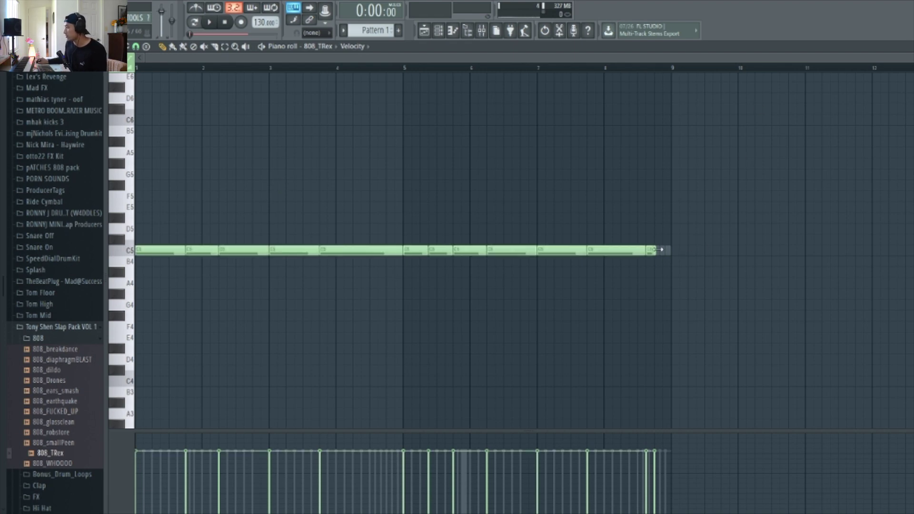
left_click_drag(659, 248, 677, 258)
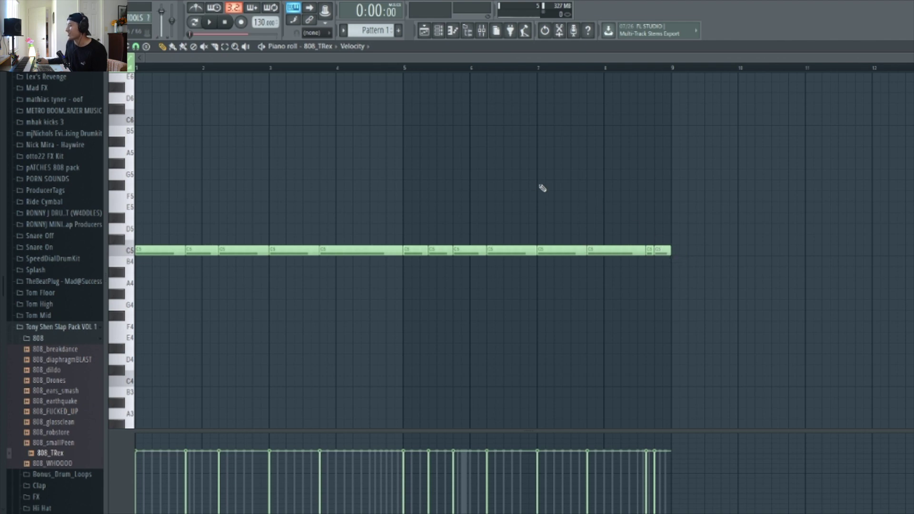
key("space")
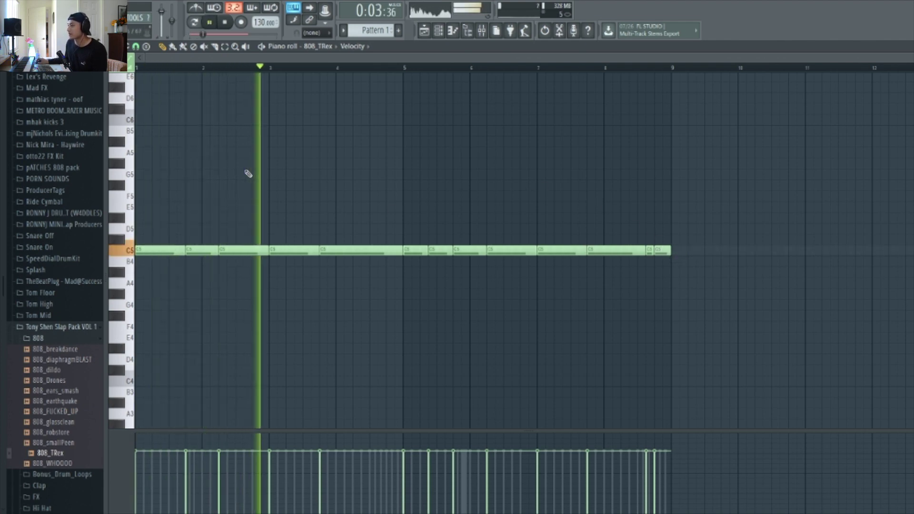
key("space")
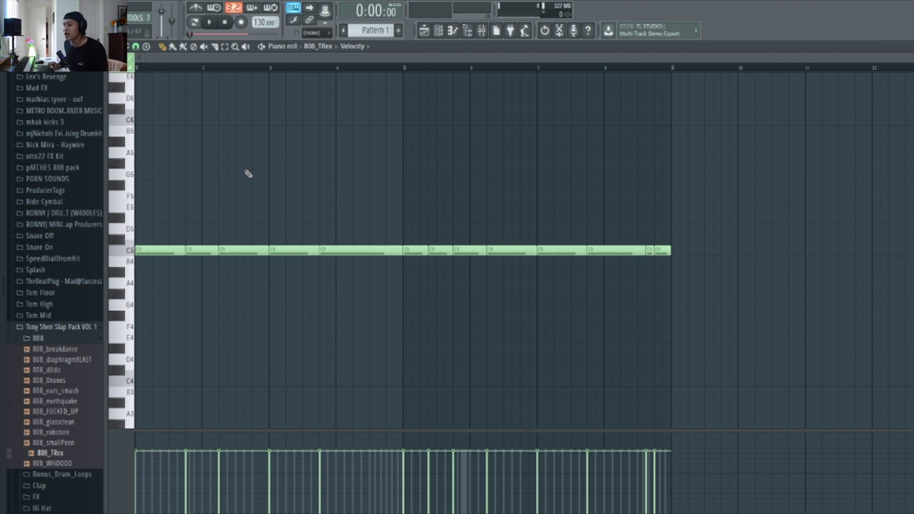
Transpose all 808_TRex notes up two octaves to C7 and return to the Playlist
key("ctrl+Up")
key("ctrl+Up")
key("ctrl+Up")
key("ctrl+Up")
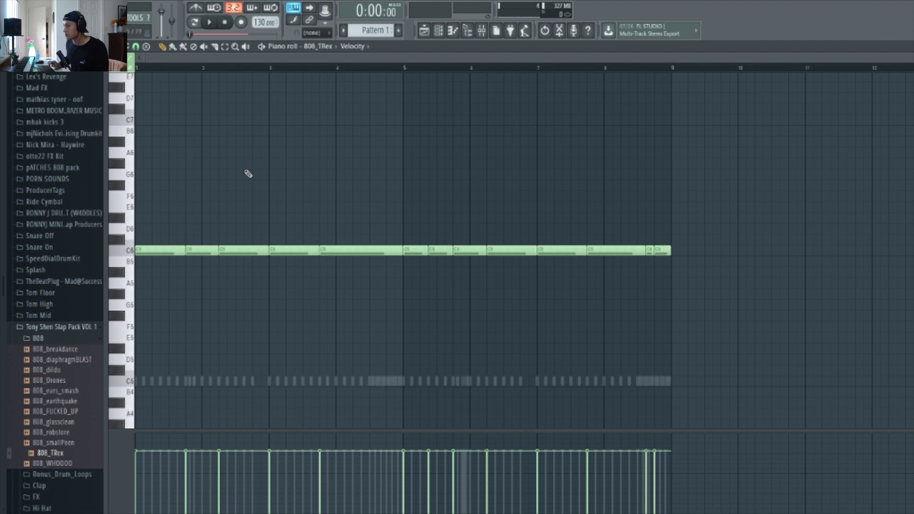
key("ctrl+Down")
key("ctrl+Down")
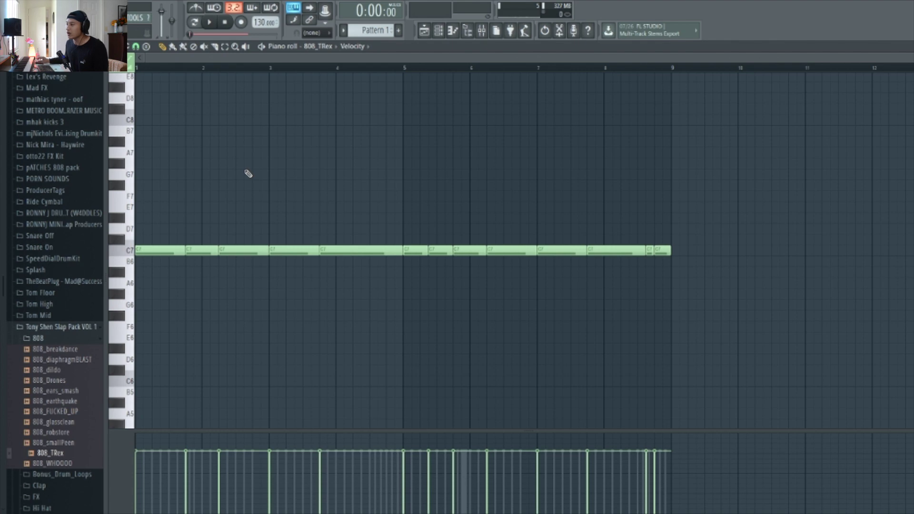
left_click(438, 30)
left_click(424, 30)
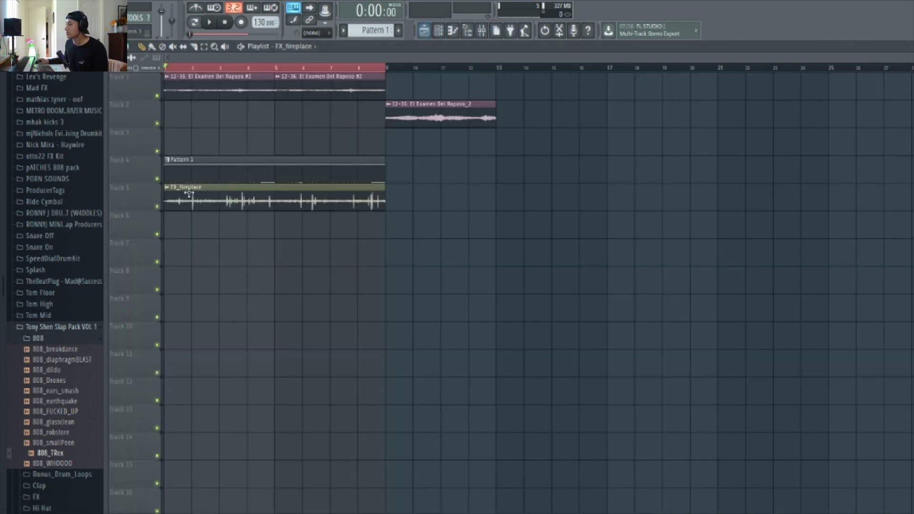
Mute the Pattern 1 track, listen briefly to the El Examen Del Raposo sample, and unmute the track
left_click(158, 179)
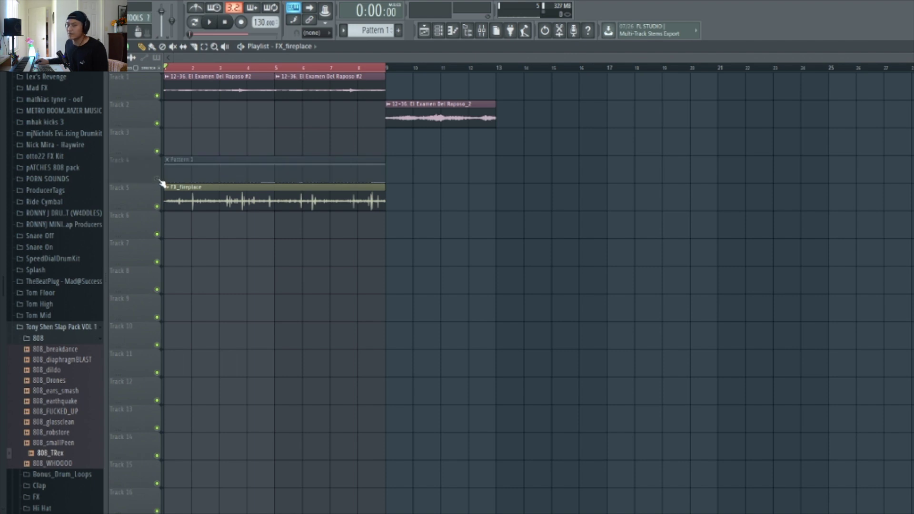
key("space")
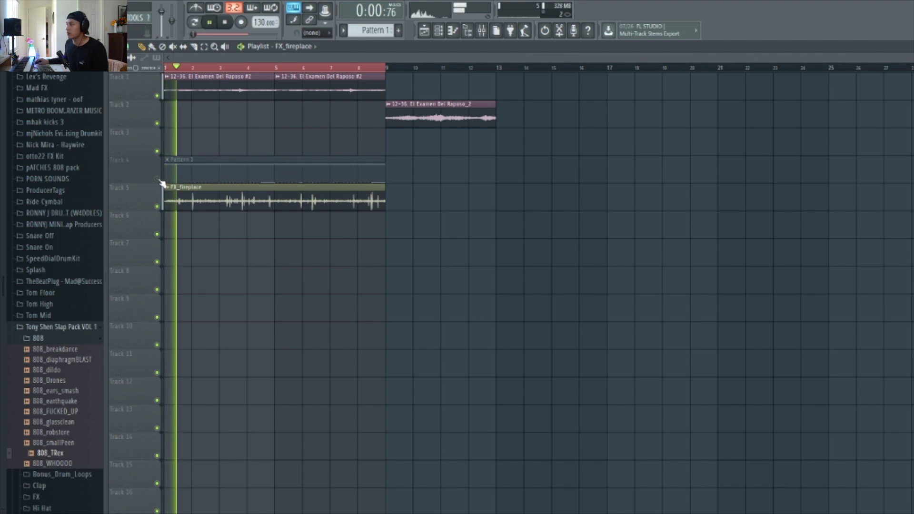
key("space")
left_click(159, 180)
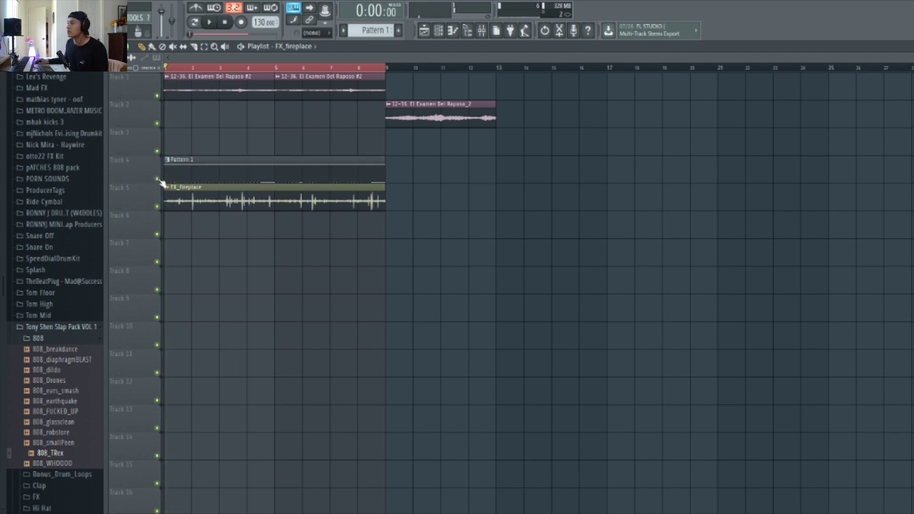
Open the 808_TRex notes of Pattern 1 in the Piano roll and audition the keys around A6
left_click(180, 176)
double_click(180, 176)
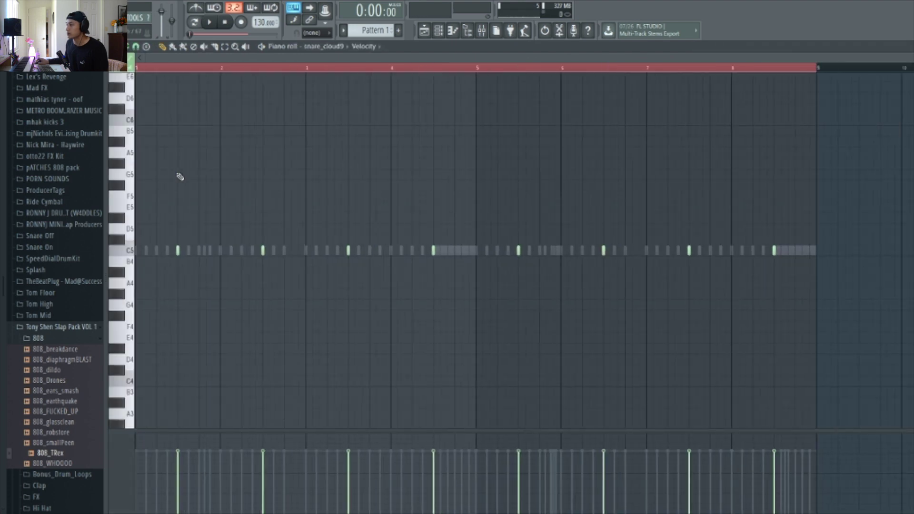
left_click(347, 47)
left_click(368, 176)
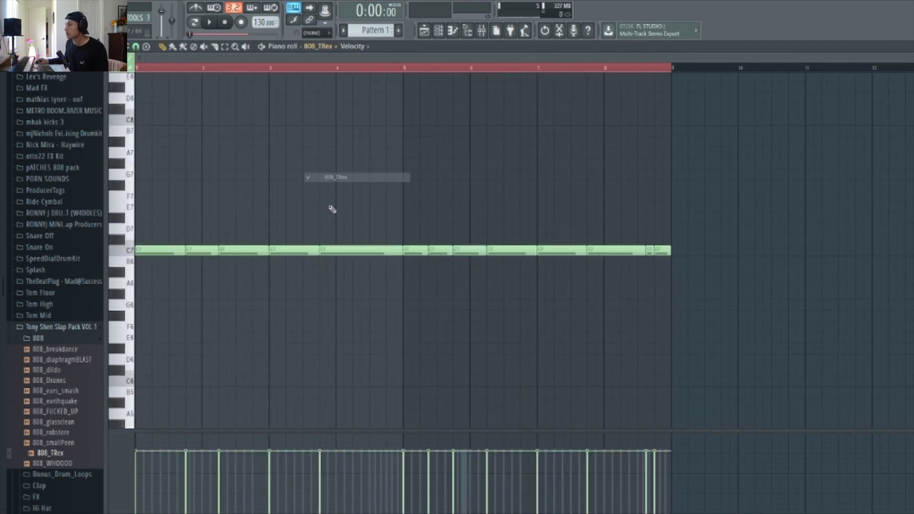
left_click_drag(122, 258, 122, 283)
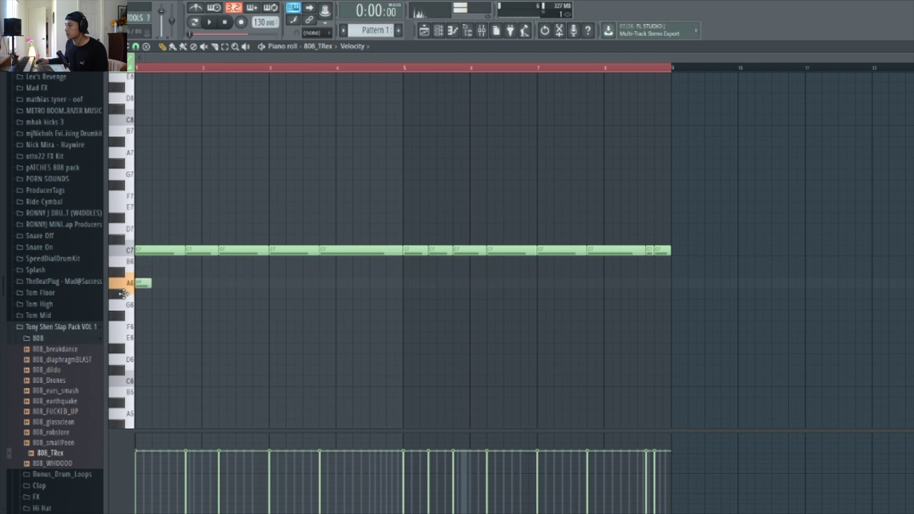
left_click(126, 272)
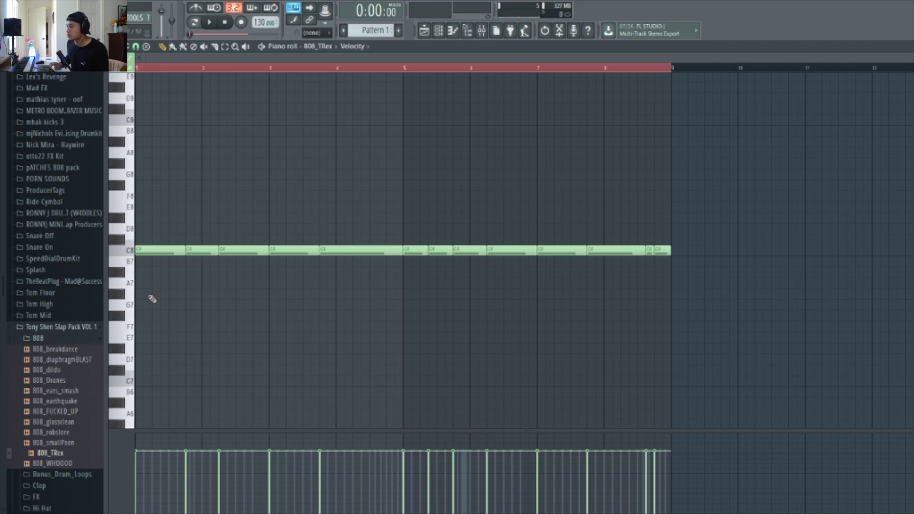
Transpose all 808_TRex notes to A7 and play the beat
key("shift+Down")
key("shift+Down")
key("shift+Down")
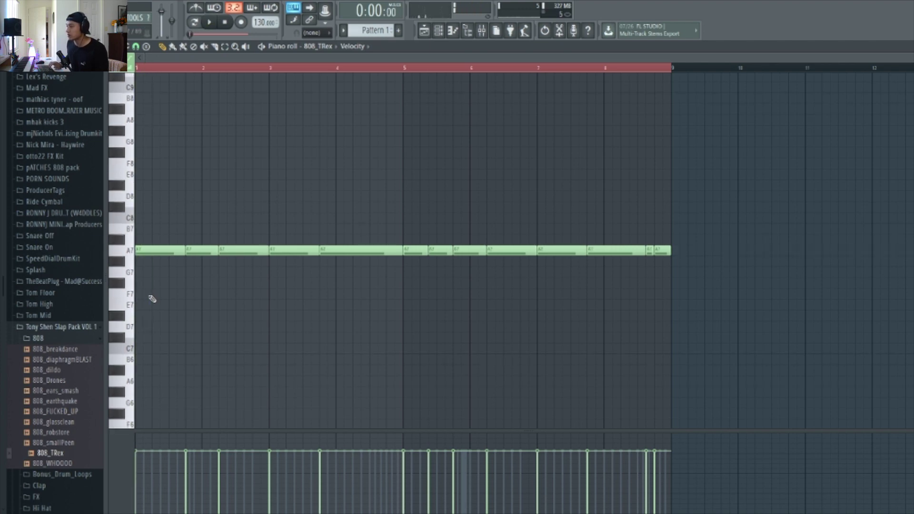
key("space")
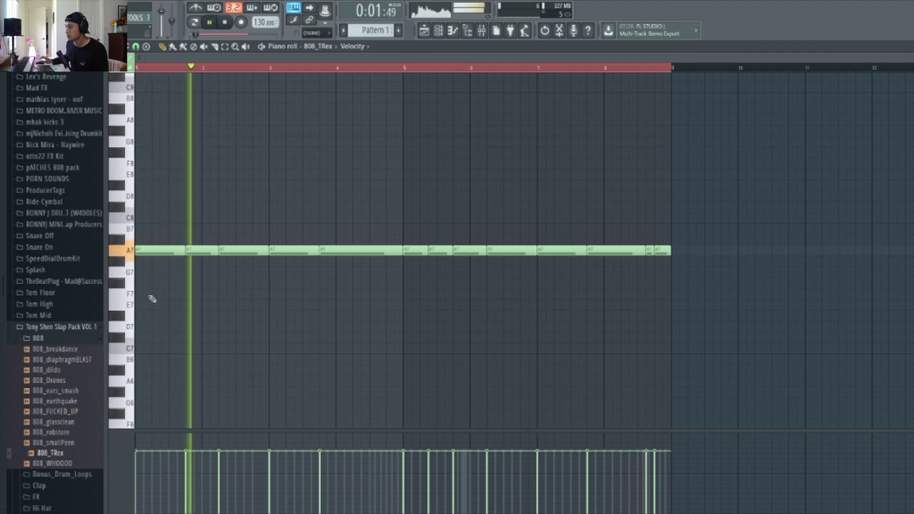
key("space")
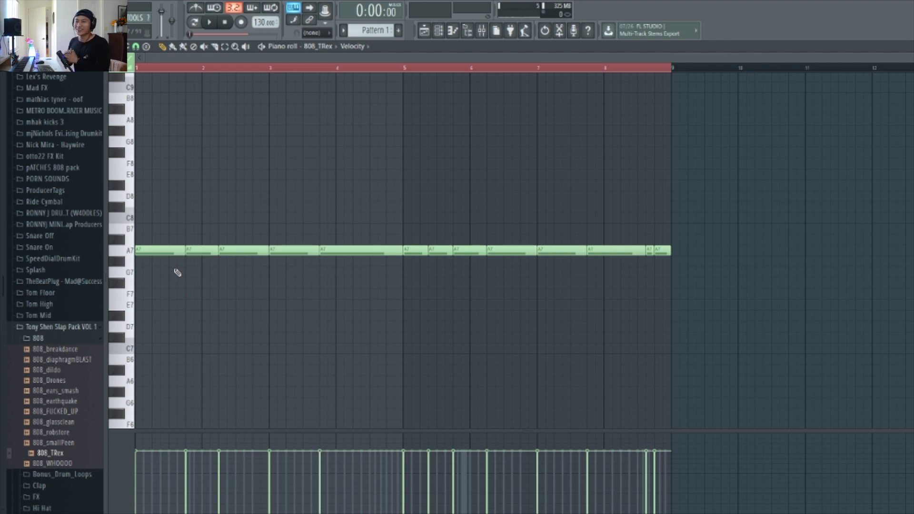
Raise the second 808_TRex note, just before bar 2, to E8 and check it in playback
key("space")
scroll(175, 271, "up", 3)
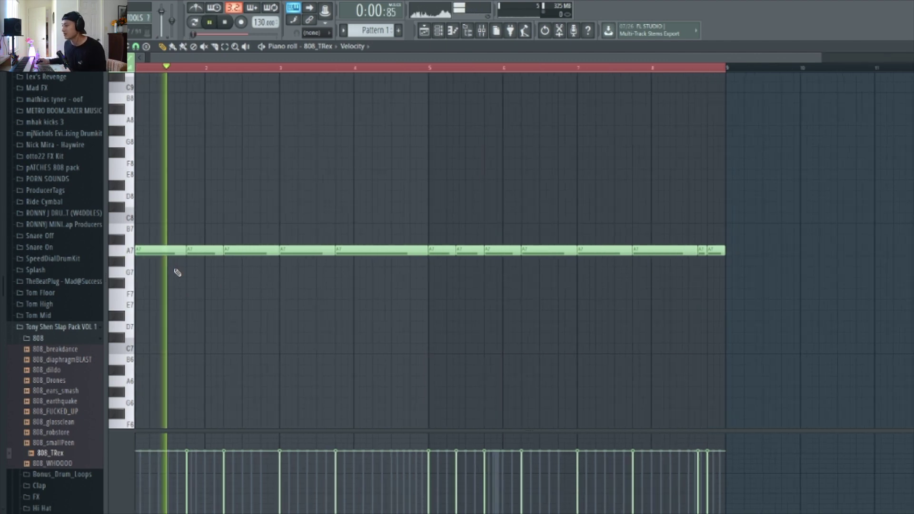
key("space")
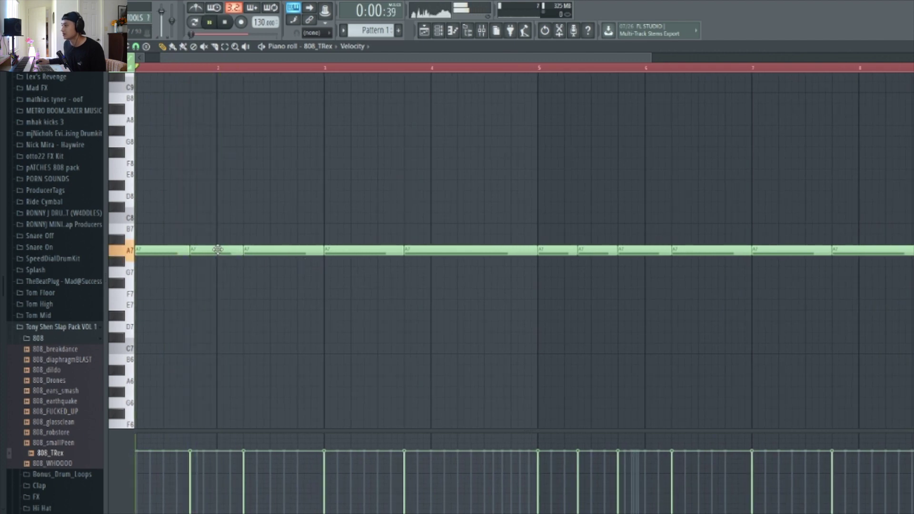
left_click_drag(200, 251, 203, 175)
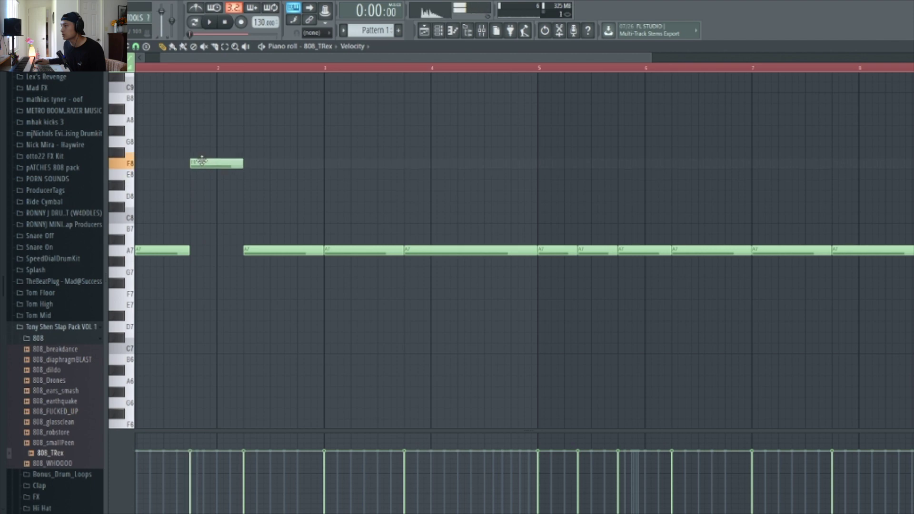
key("space")
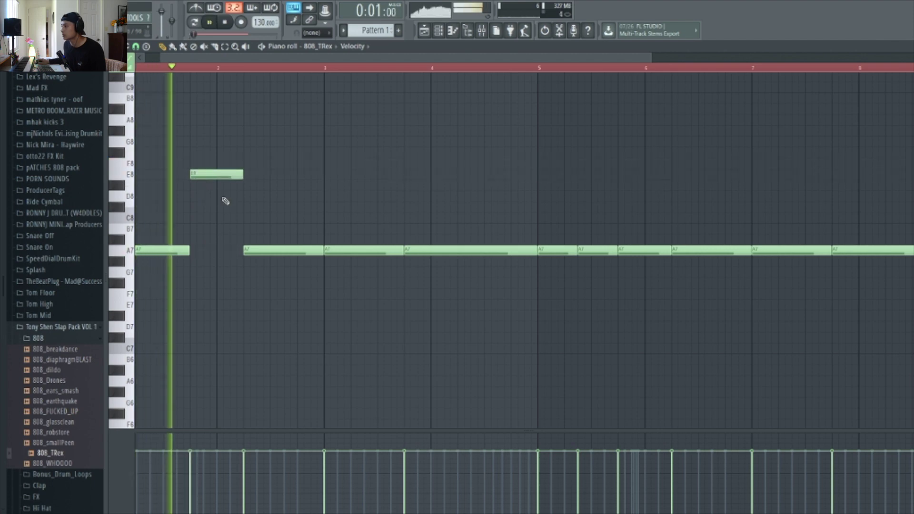
scroll(247, 227, "up", 2)
key("space")
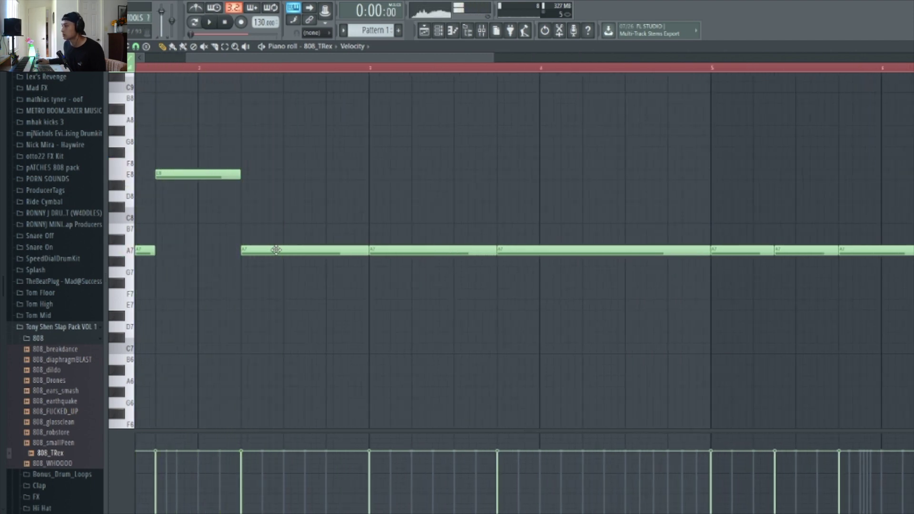
Raise the third 808_TRex note in bar 2 and the long fifth note before bar 4 to E8 while checking playback
left_click_drag(270, 251, 275, 173)
scroll(272, 197, "down", 3)
key("space")
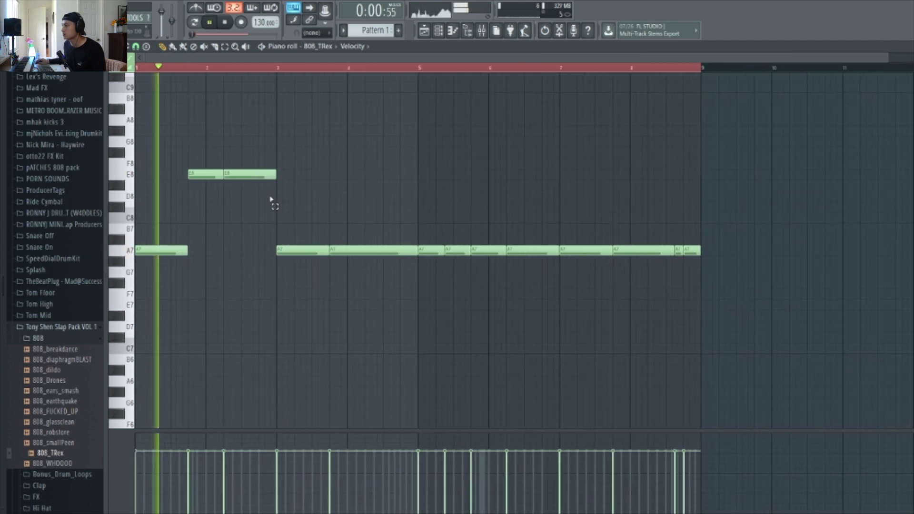
scroll(285, 204, "down", 2)
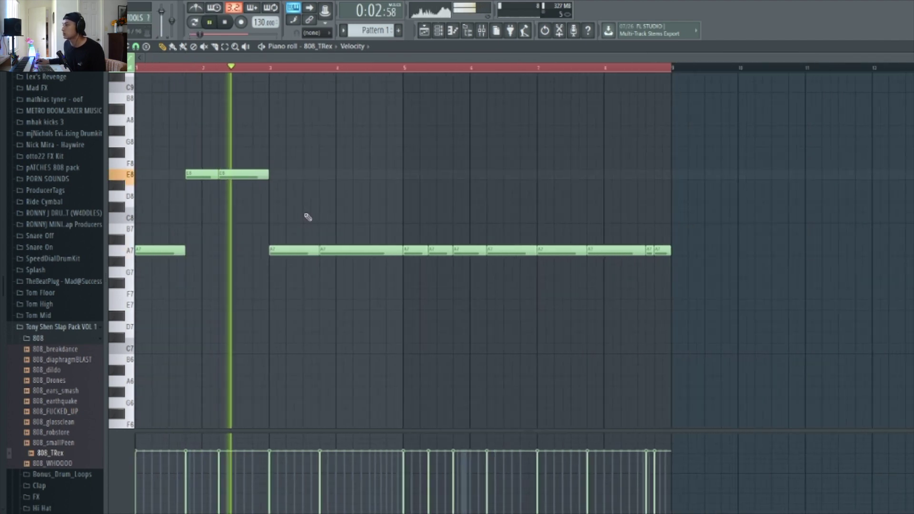
scroll(319, 232, "up", 2)
left_click_drag(336, 248, 339, 172)
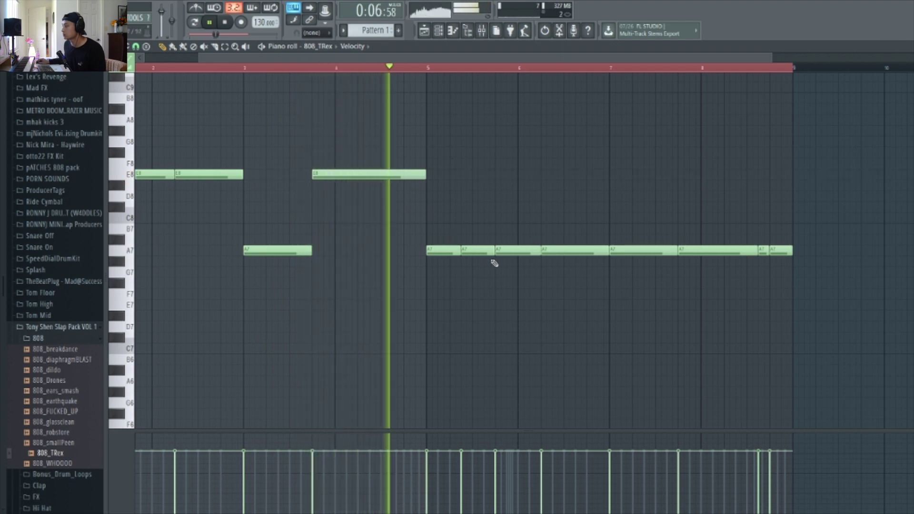
key("space")
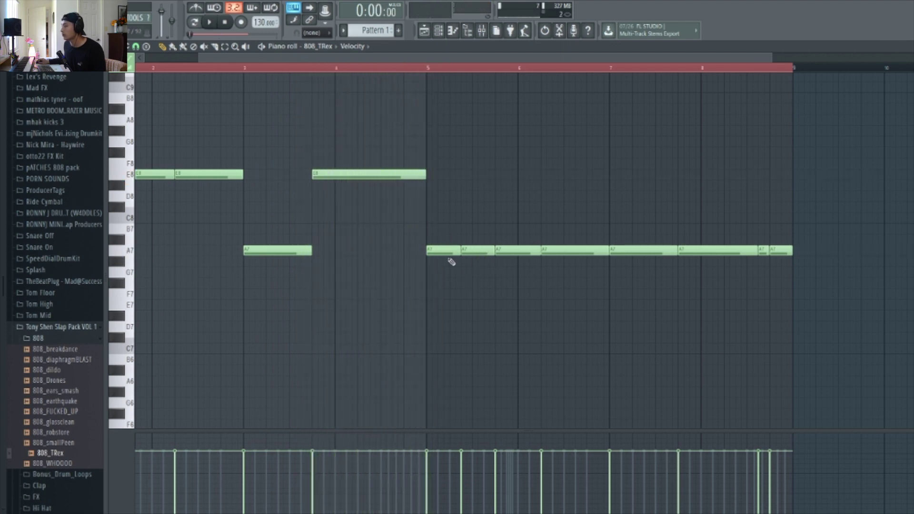
Raise the eighth 808_TRex note, late in bar 5, to E8 and play from bar 5
left_click_drag(471, 261, 509, 174)
left_click(428, 69)
key("space")
scroll(509, 247, "up", 2)
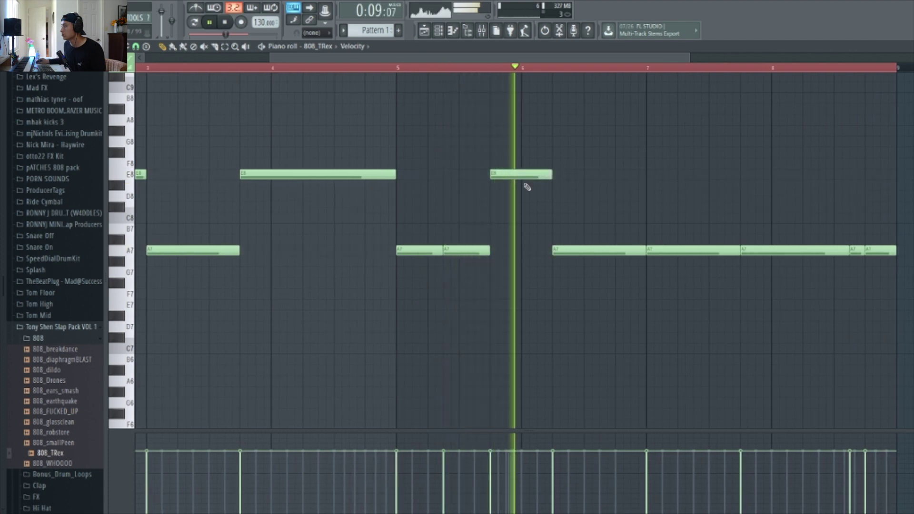
key("space")
Raise the ninth 808_TRex note, in bar 6, to C8 and listen to the line into bar 8
left_click_drag(578, 251, 578, 218)
key("space")
scroll(582, 200, "down", 3)
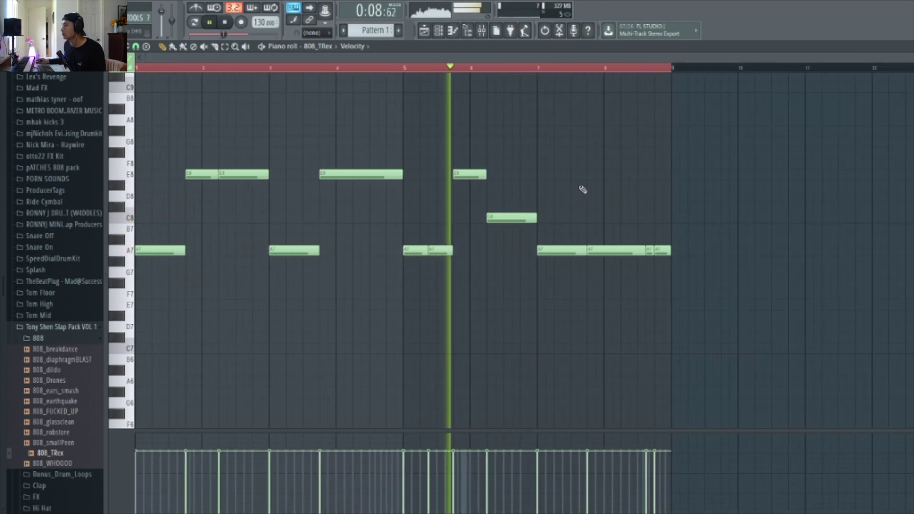
scroll(665, 267, "up", 3)
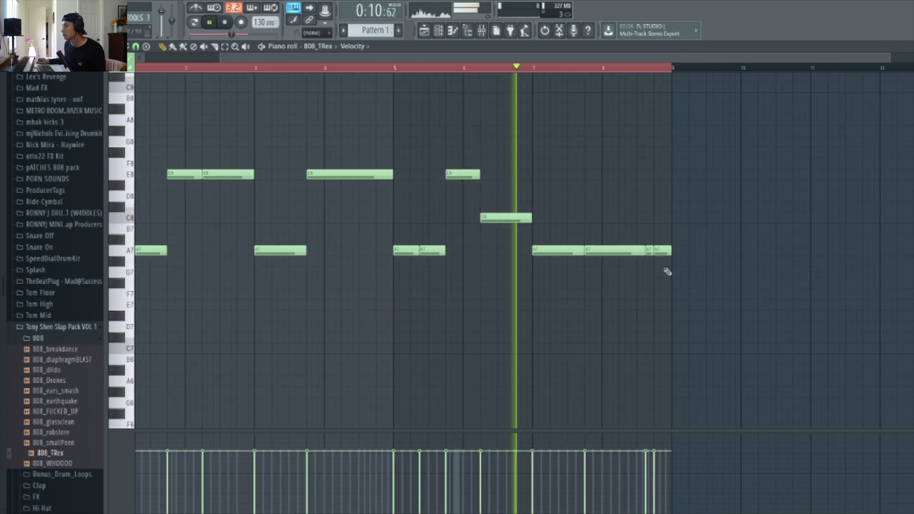
scroll(625, 252, "up", 3)
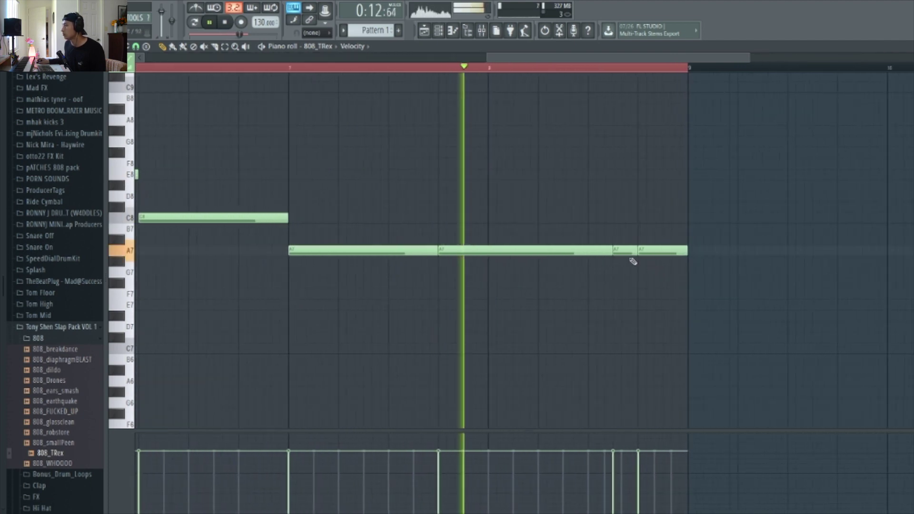
key("space")
Try C8 for the short second-to-last 808_TRex note and play from bar 8
left_click_drag(625, 252, 625, 218)
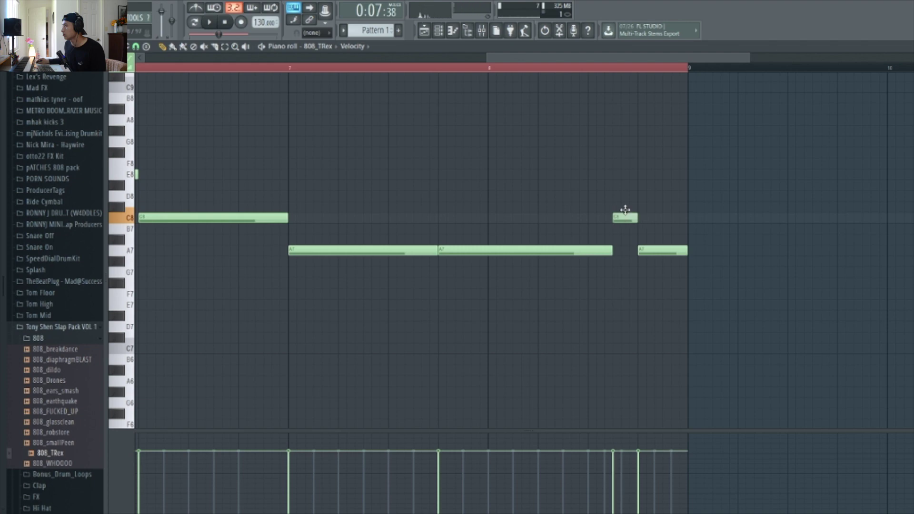
left_click(490, 71)
key("space")
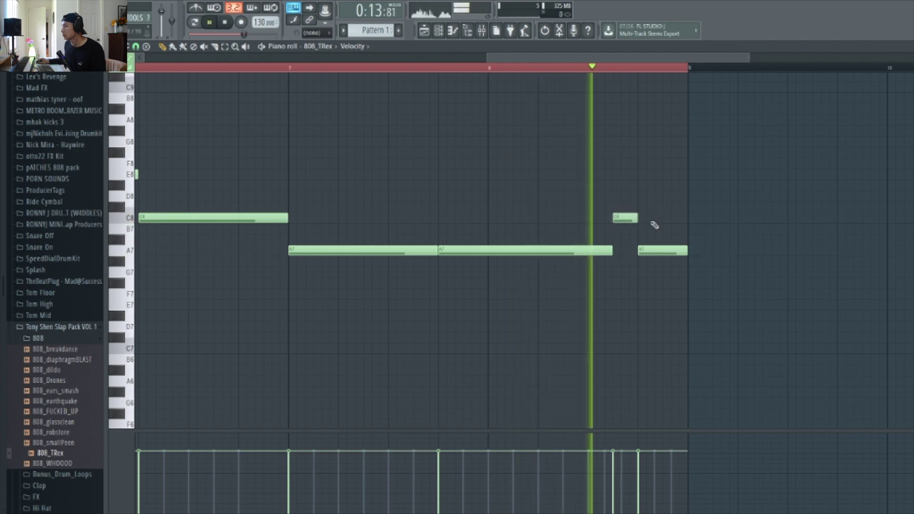
key("space")
Set the second-to-last 808_TRex note to E8 and the last one to E9, and play the bassline
left_click_drag(620, 219, 617, 178)
left_click_drag(658, 250, 657, 175)
left_click(661, 174, "ctrl")
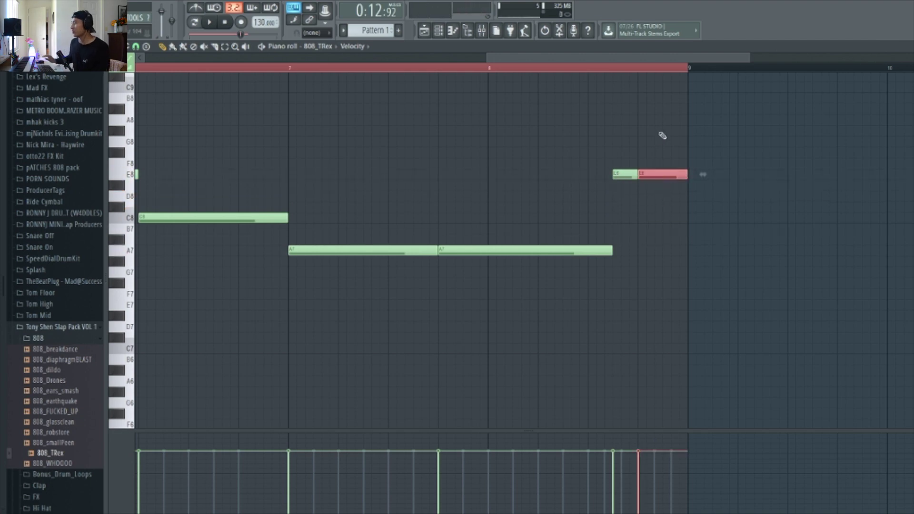
key("ctrl+Up")
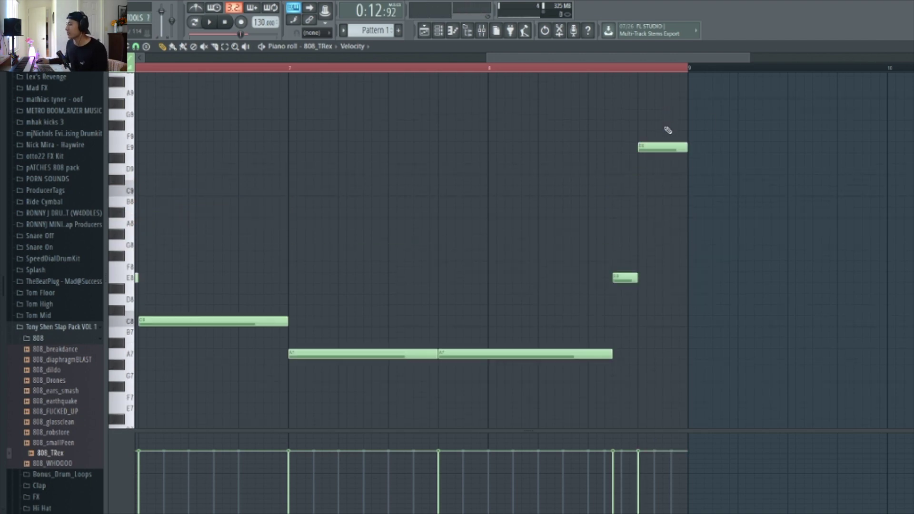
scroll(637, 90, "down", 3)
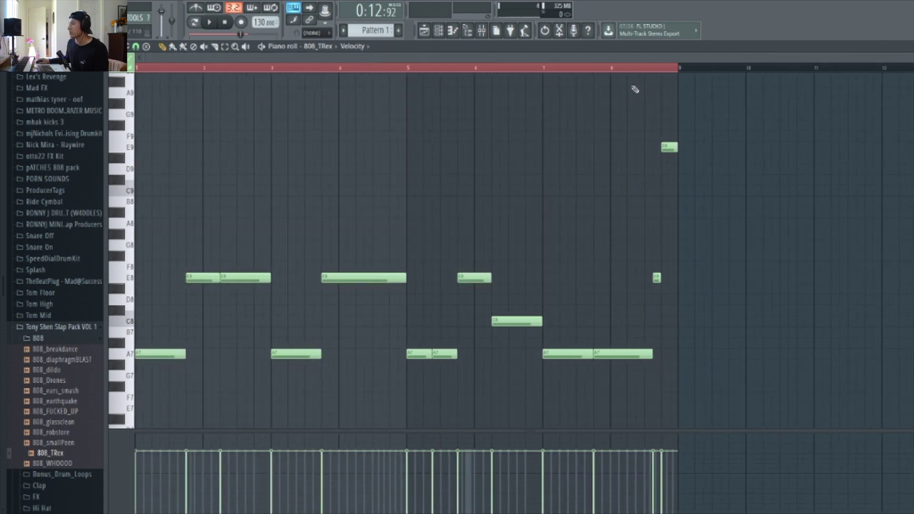
key("space")
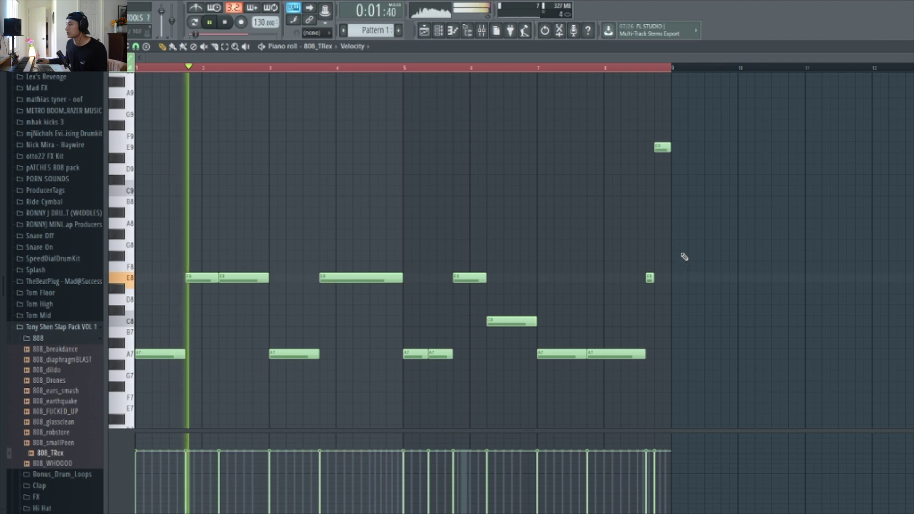
key("space")
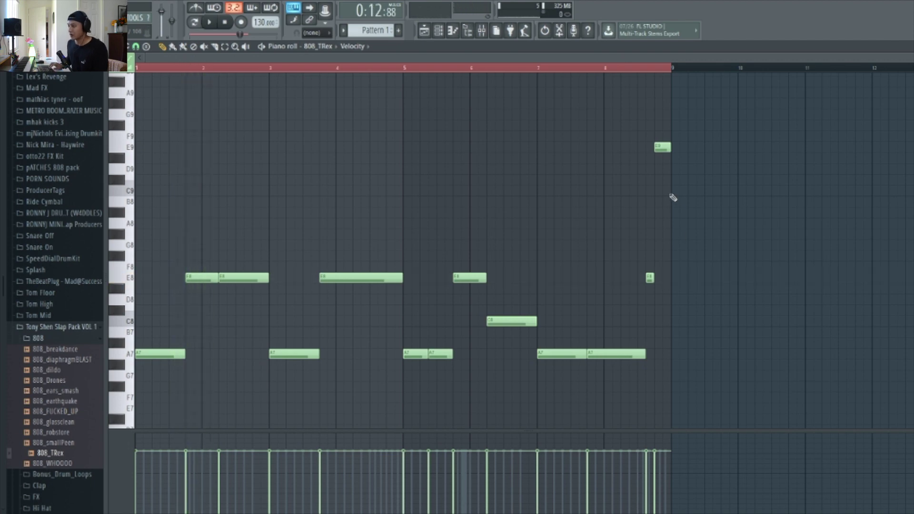
Transpose the whole 808_TRex bassline down three octaves so it starts on A4, and play the beat
key("ctrl+Down")
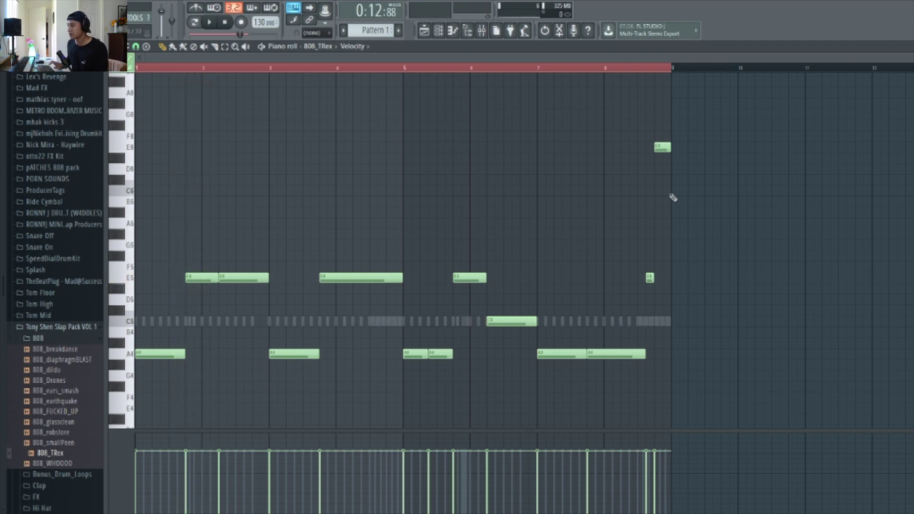
key("space")
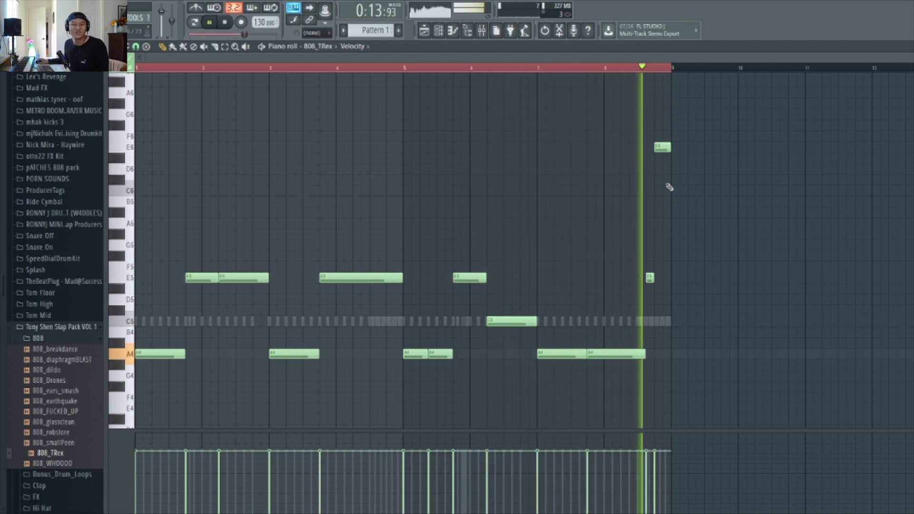
key("space")
Add kick_destructions from the Kick folder of Tony Shen Slap Pack VOL 1 as a new channel below 808_TRex
left_click(443, 35)
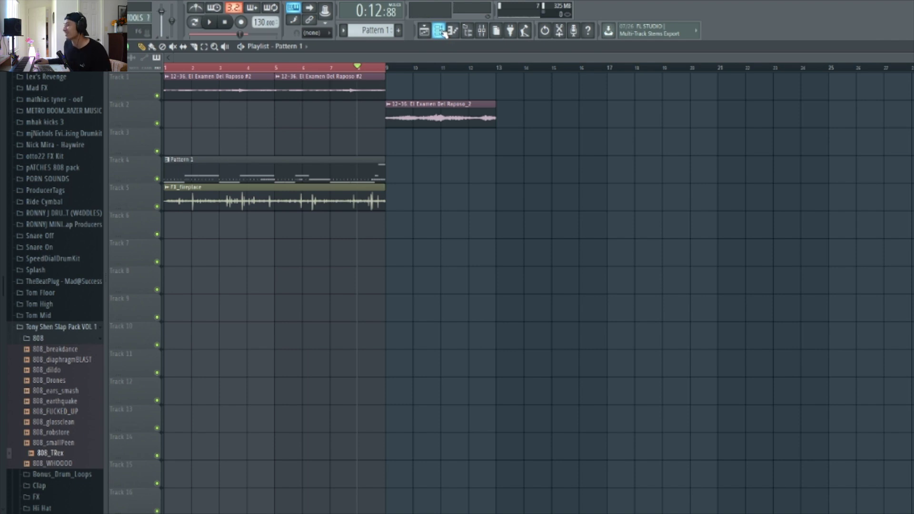
left_click(442, 32)
left_click(53, 338)
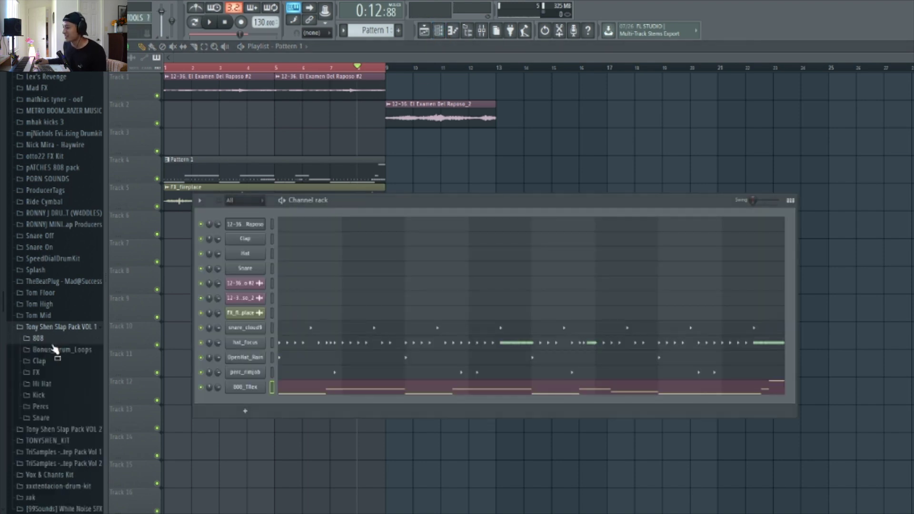
left_click(39, 395)
left_click_drag(76, 427, 75, 428)
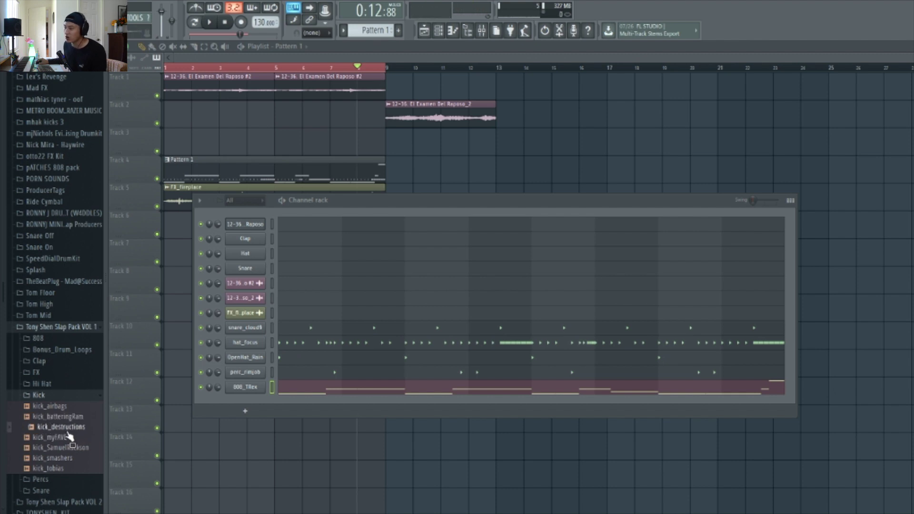
left_click_drag(70, 437, 245, 408)
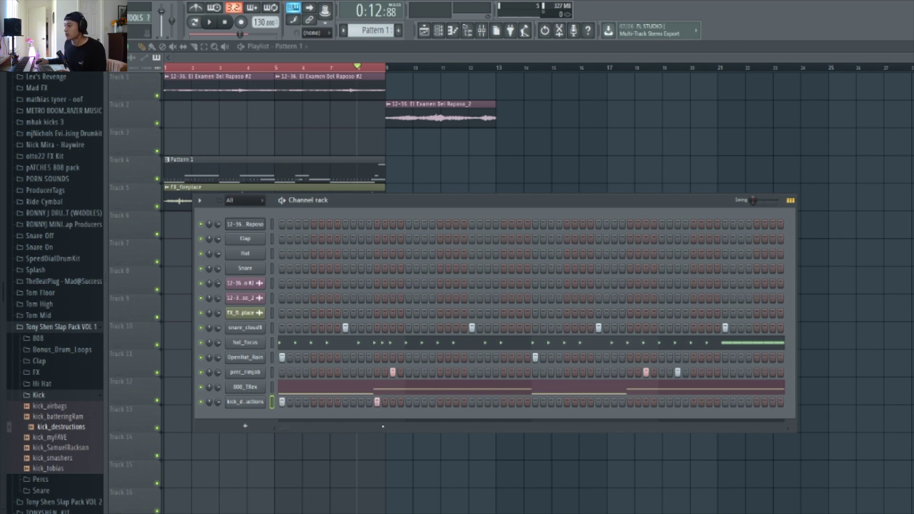
Place kick_destructions hits on steps 1, 13, 21, 33 and 45 to match the 808 notes, and play the beat from the start
key("space")
key("space")
left_click_drag(245, 37, 195, 35)
key("space")
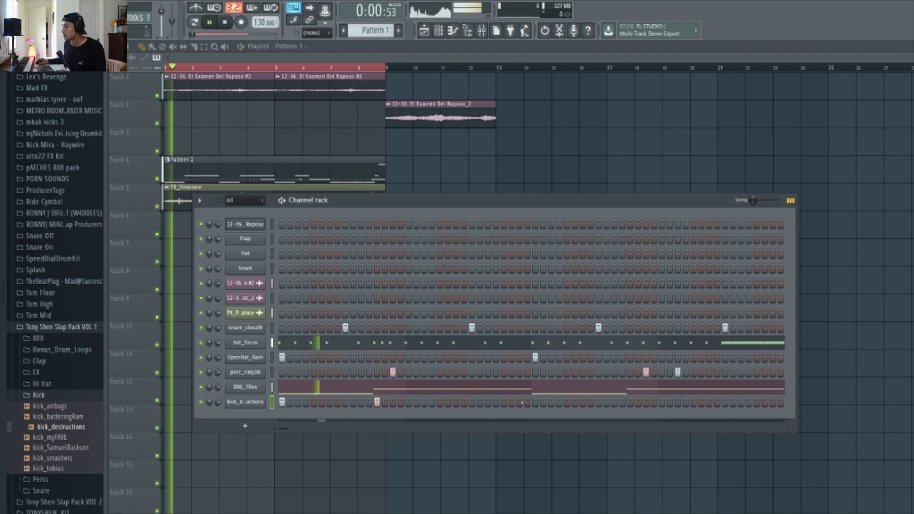
key("space")
key("space")
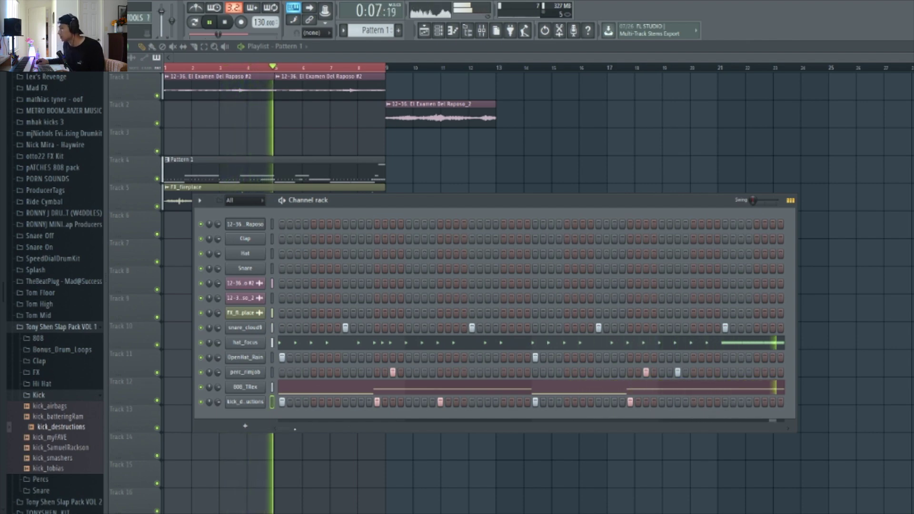
Continue the kick_destructions hits under the remaining 808_TRex notes through bar 8 while the beat plays
left_click(551, 402)
left_click(598, 401)
left_click(638, 401)
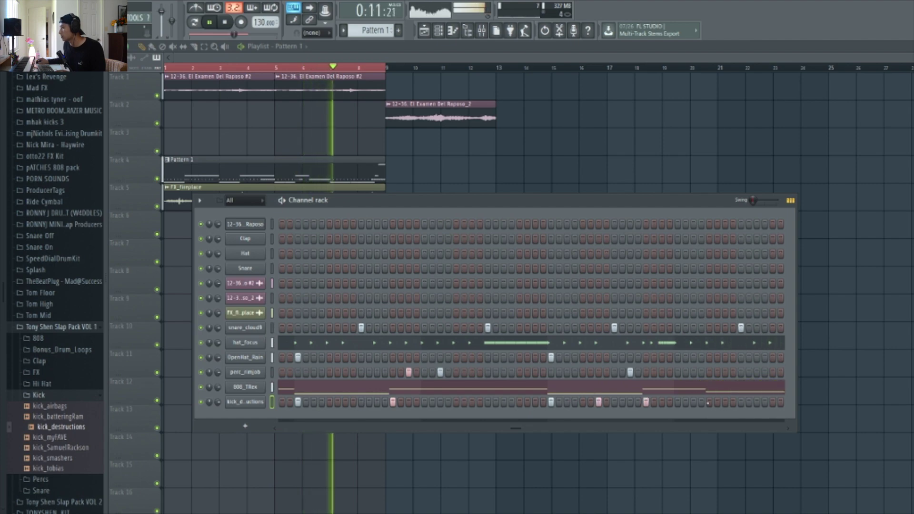
left_click(701, 402)
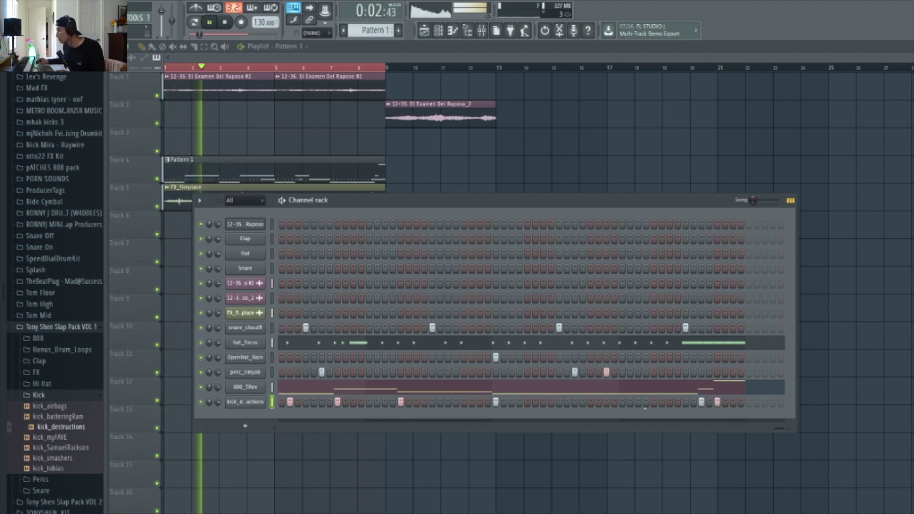
left_click_drag(524, 200, 512, 164)
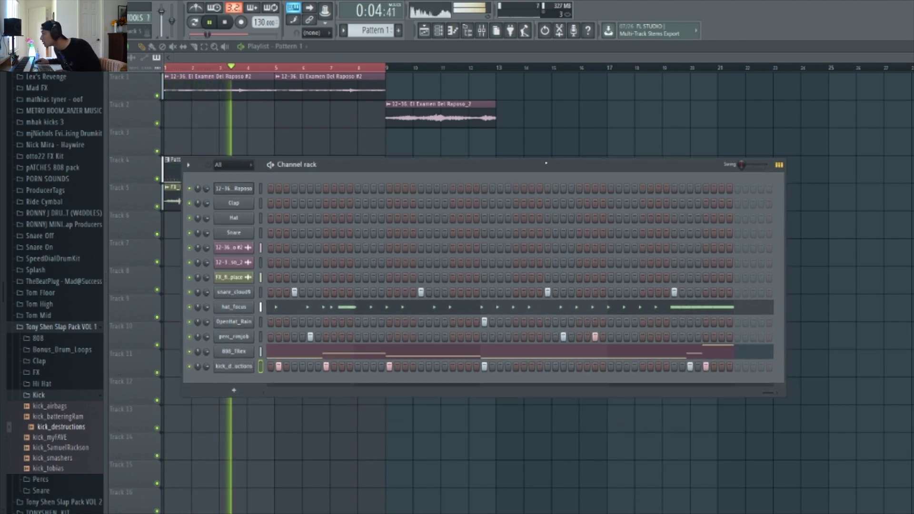
left_click(580, 366)
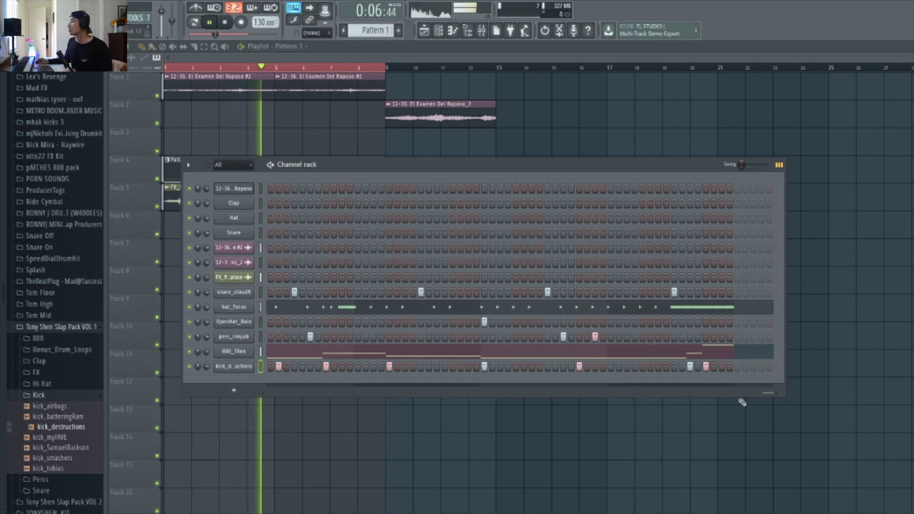
left_click_drag(764, 392, 279, 392)
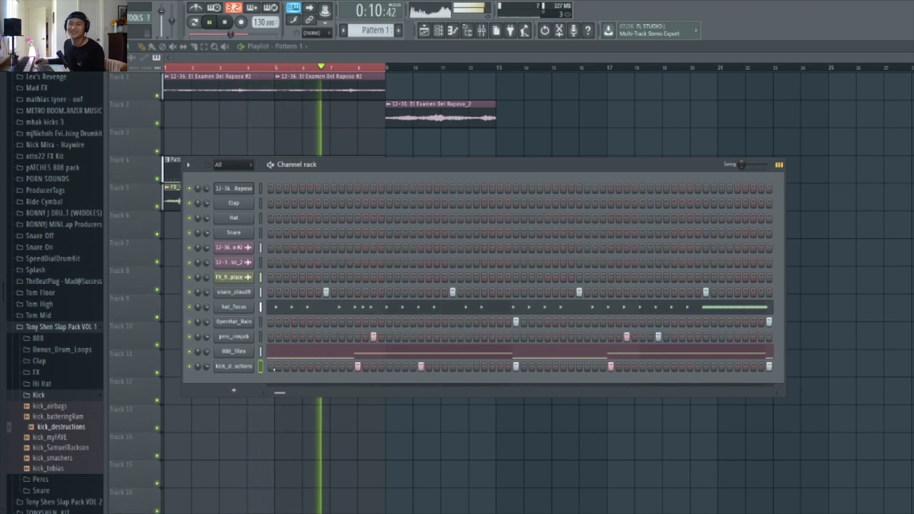
mouse_move(280, 392)
left_mouse_down()
mouse_move(767, 392)
mouse_move(271, 392)
left_mouse_up()
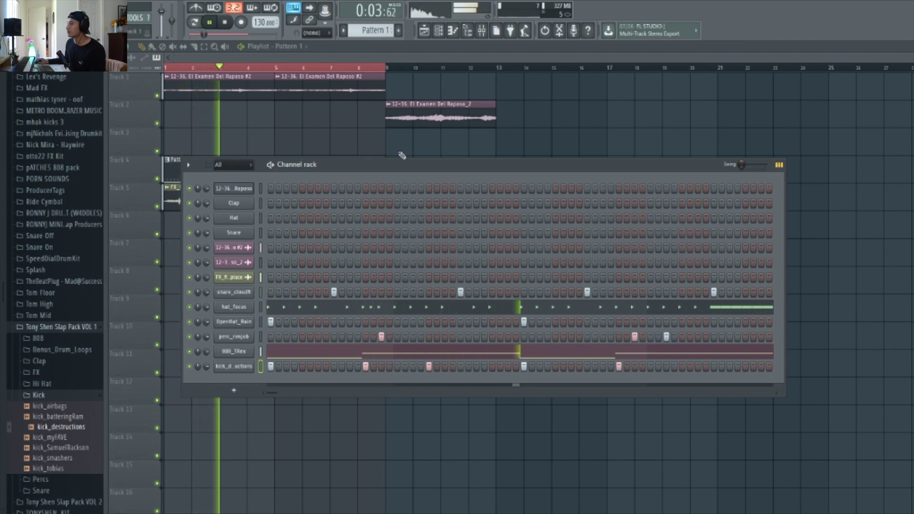
Clear the loop selection, duplicate the El Examen Del Raposo_2 clip to fill bars 9 to 16, and listen from bar 9 with tracks 4 and 5 muted
left_click_drag(418, 166, 521, 197)
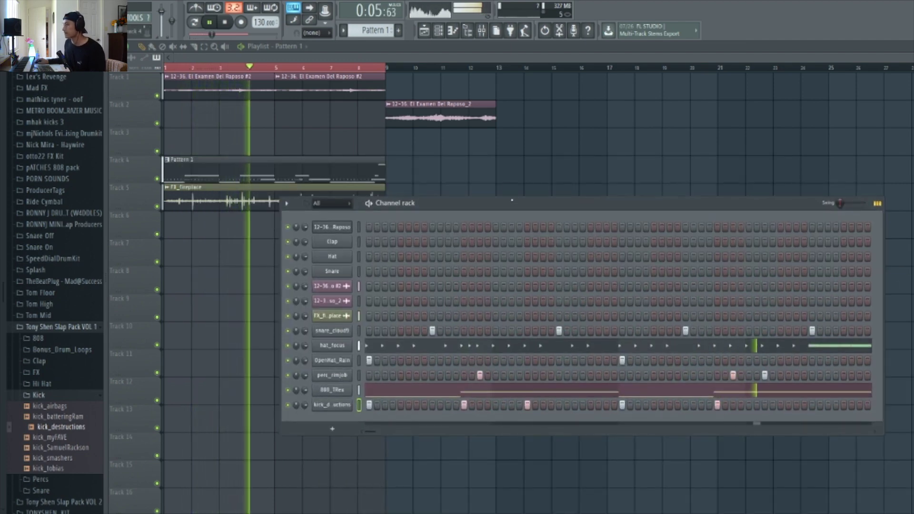
key("F6")
key("space")
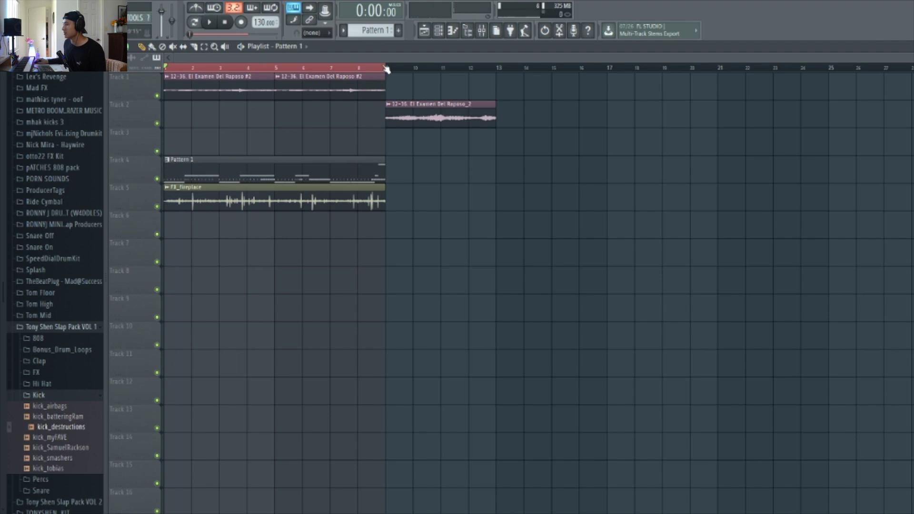
left_click(387, 68)
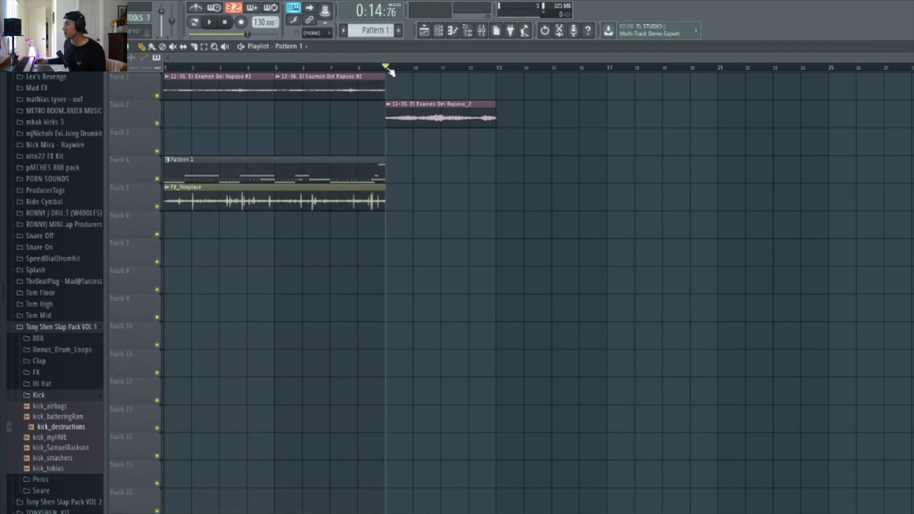
left_click(457, 125, "ctrl")
key("ctrl+b")
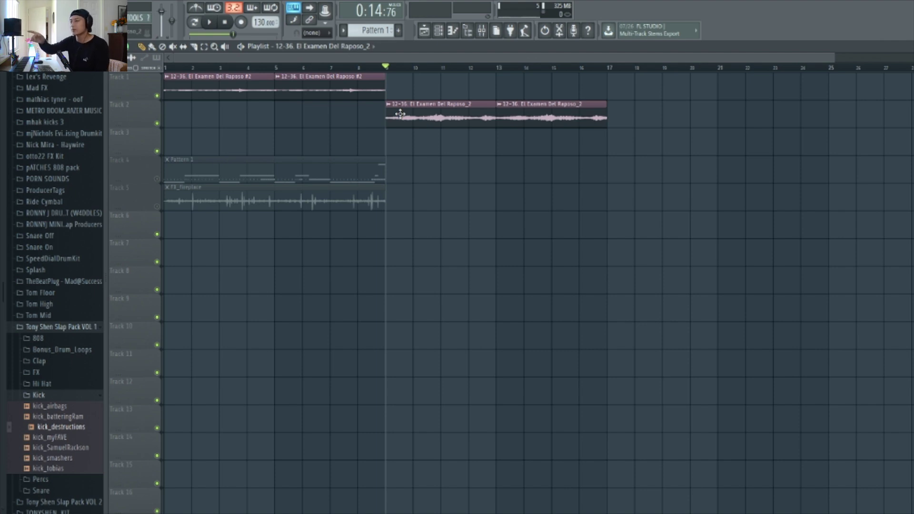
key("space")
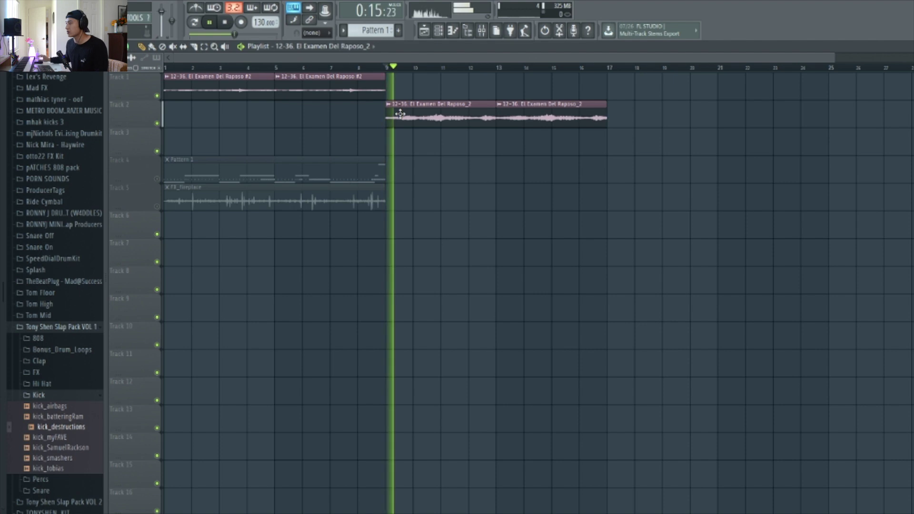
key("space")
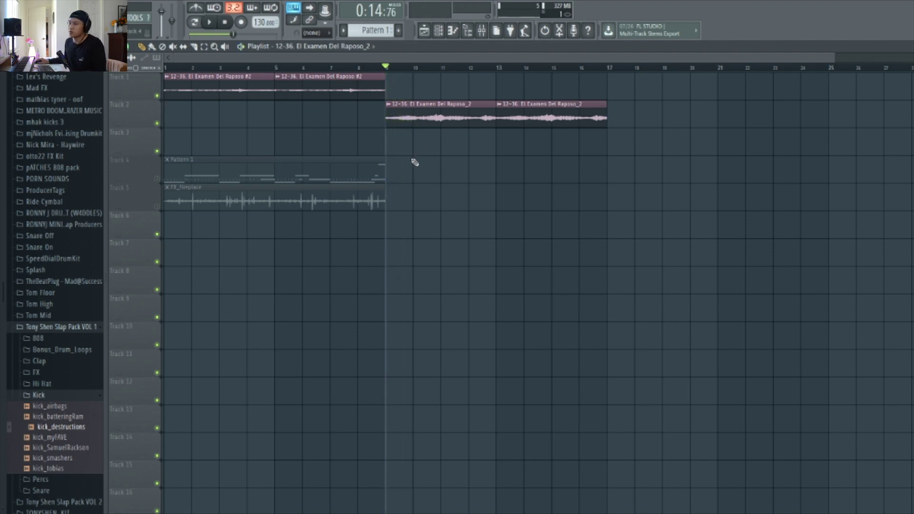
Copy the Pattern 1 clip to bars 9 to 16 on track 4, unmute that track, and play from bar 9
left_click_drag(255, 164, 474, 164)
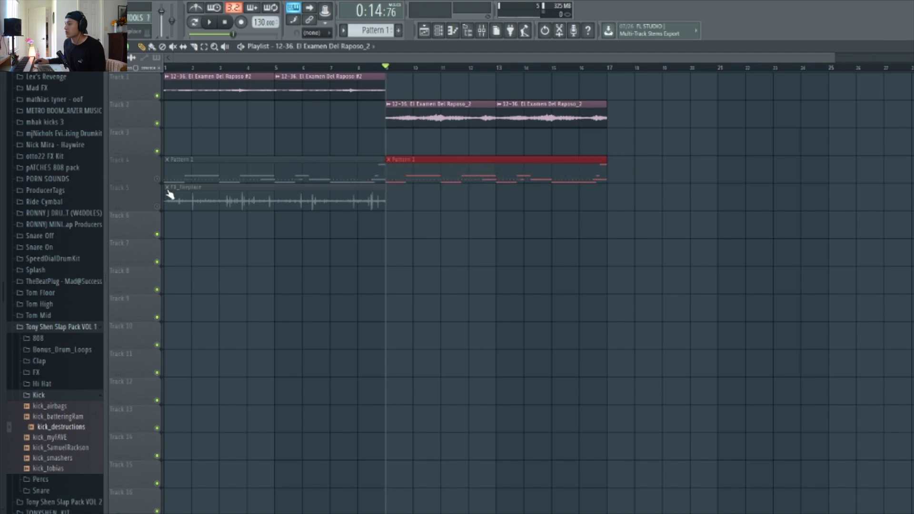
left_click(164, 184)
key("space")
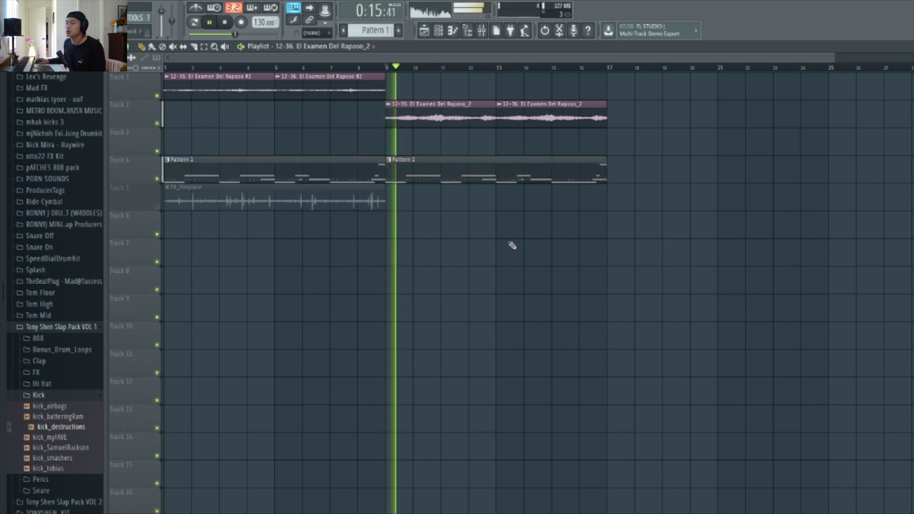
scroll(494, 254, "up", 2)
scroll(495, 253, "down", 3)
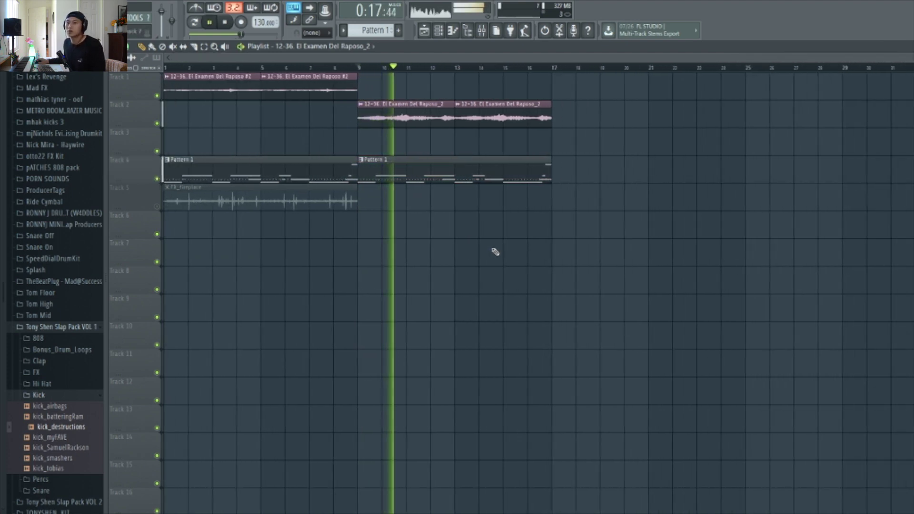
key("space")
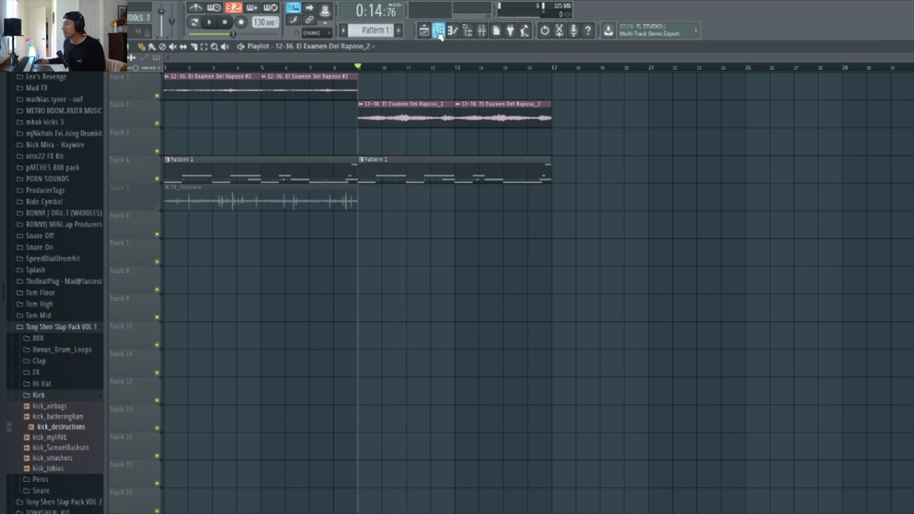
Lower the mixer volume of the El Examen Del Raposo_2 track while the beat plays
left_click(438, 31)
left_click(479, 66)
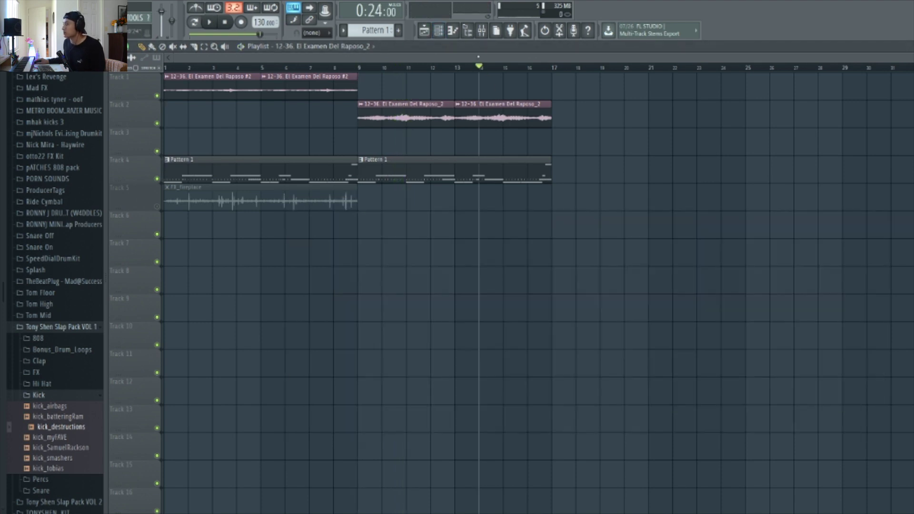
left_click(483, 30)
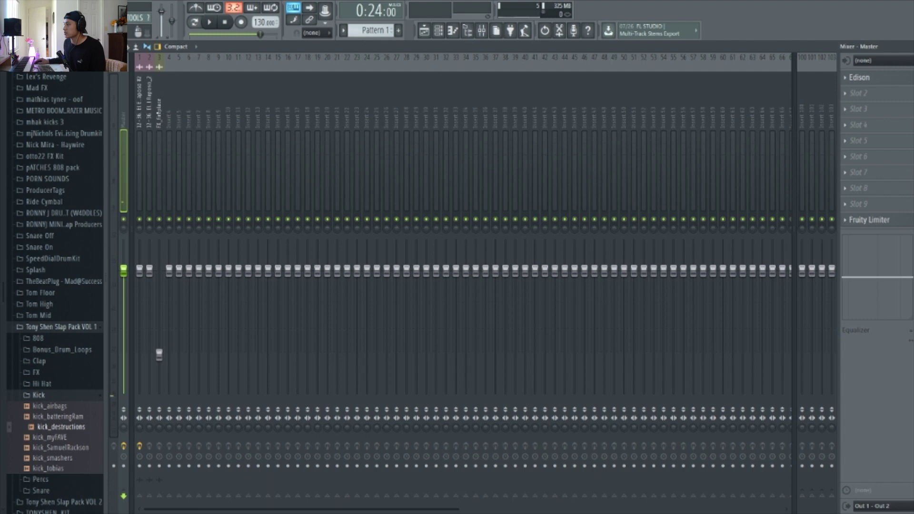
left_click(149, 143)
key("space")
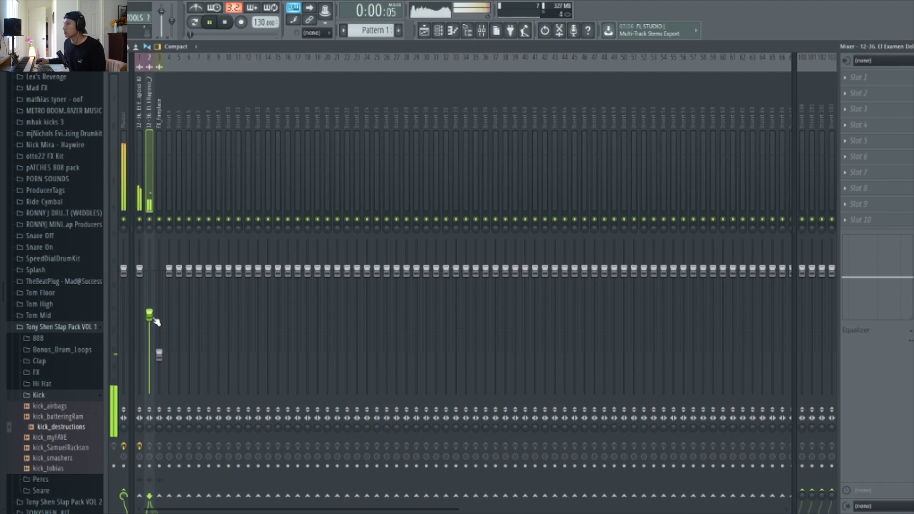
Set the playlist loop to bars 9 to 16 so the second section repeats
key("F9")
left_click(361, 69)
left_click_drag(360, 69, 553, 71)
Load Fruity Parametric EQ 2 in the first effect slot of the El Examen Del Raposo_2 mixer track and cut its low frequencies
left_click(483, 31)
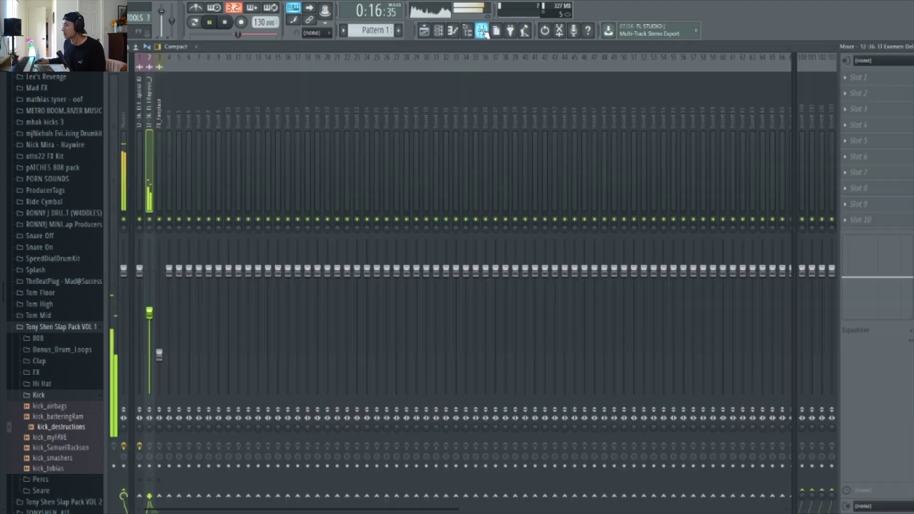
left_click(889, 83)
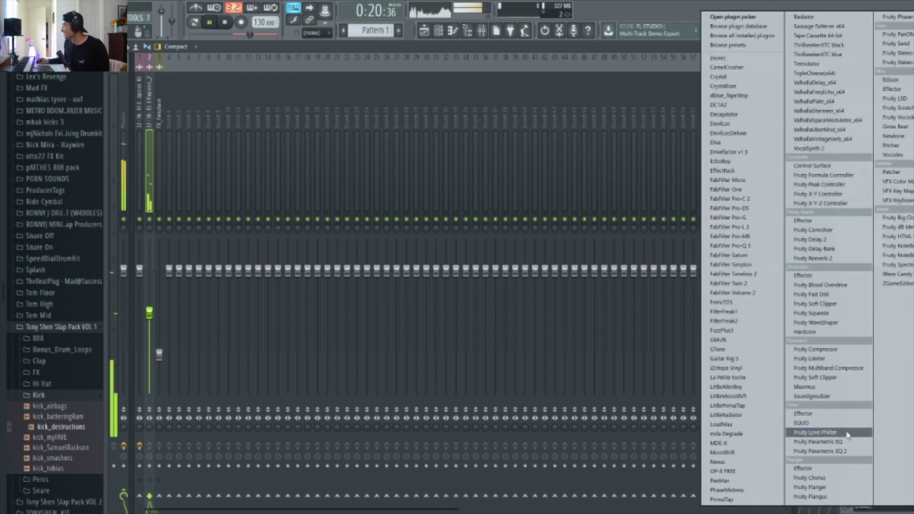
left_click(838, 450)
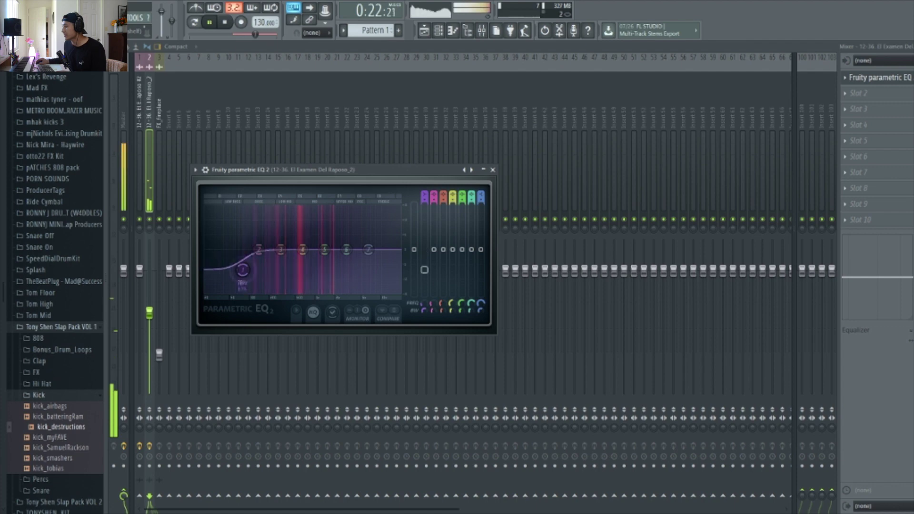
left_click_drag(243, 270, 258, 290)
key("space")
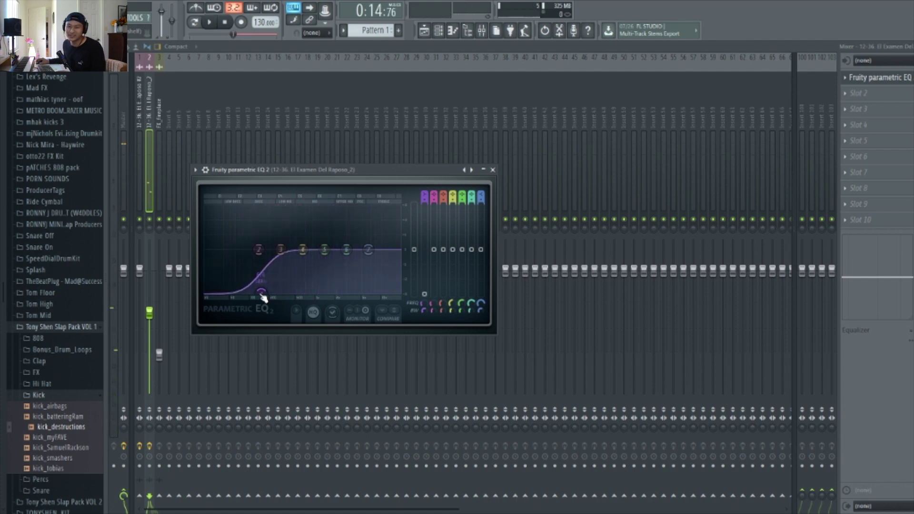
Reduce the high frequencies of the El Examen Del Raposo_2 track in the EQ during playback, and close the EQ
key("space")
left_click_drag(368, 249, 352, 267)
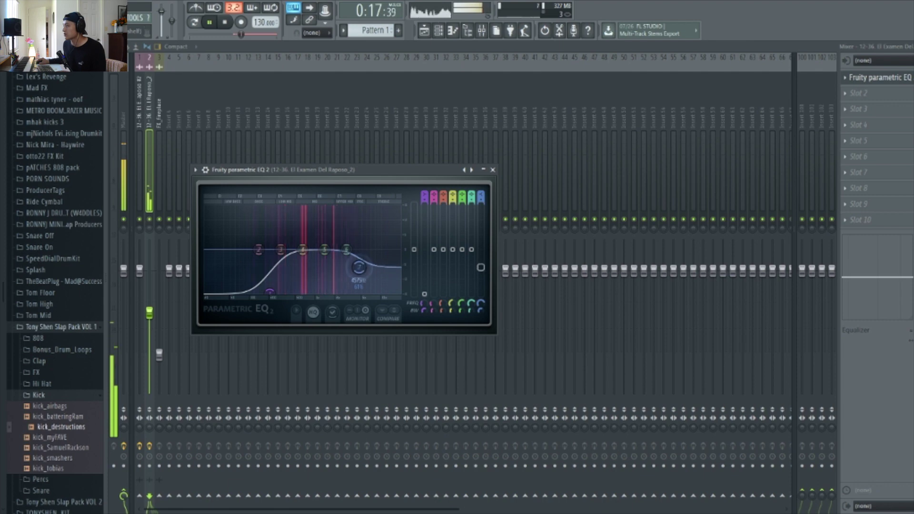
left_click_drag(344, 170, 358, 169)
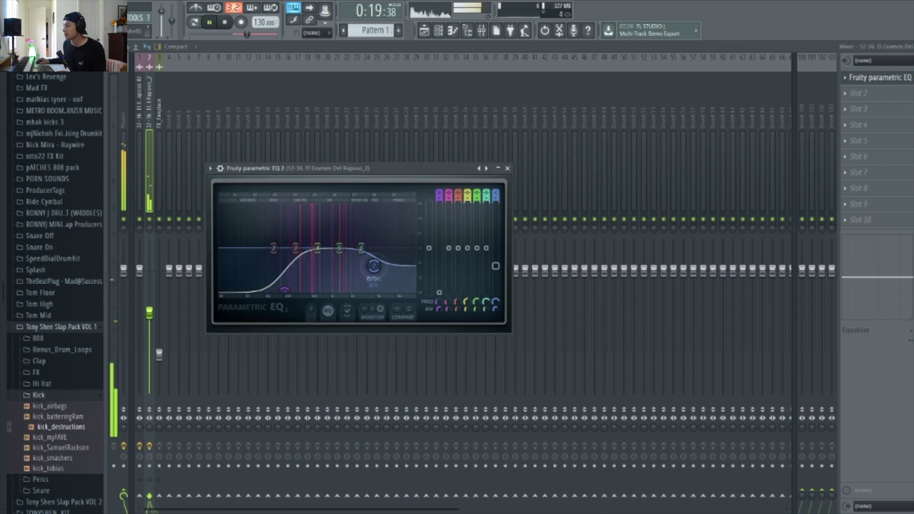
left_click(507, 168)
Add Fruity Fast Dist in the second effect slot of the El Examen Del Raposo_2 track, close it, and return to the playlist
left_click(857, 93)
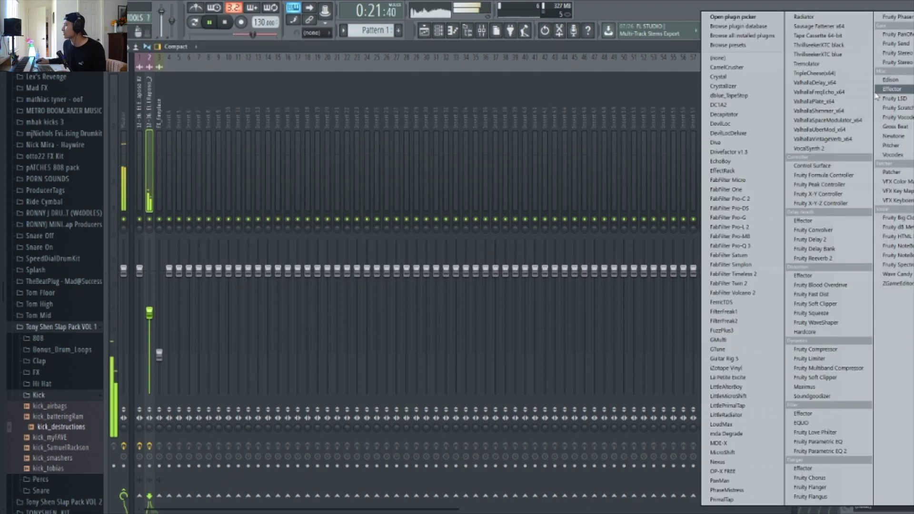
left_click(828, 295)
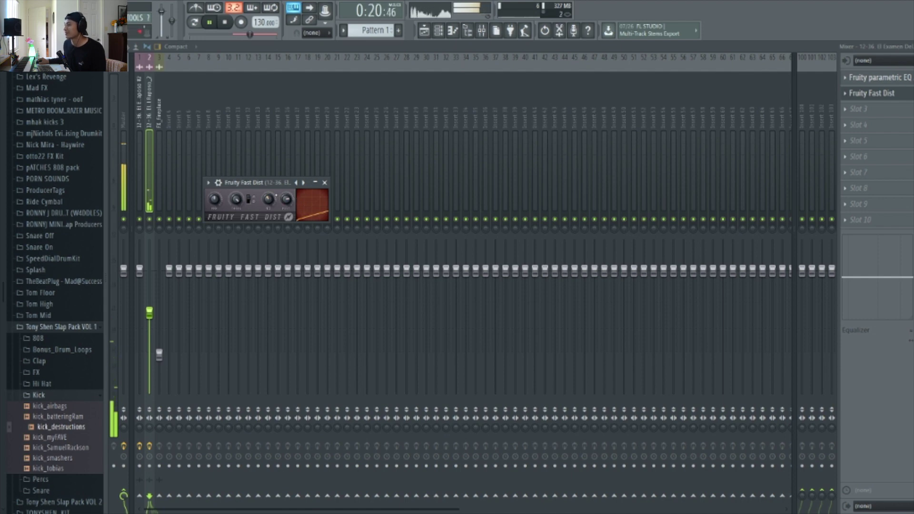
left_click(325, 183)
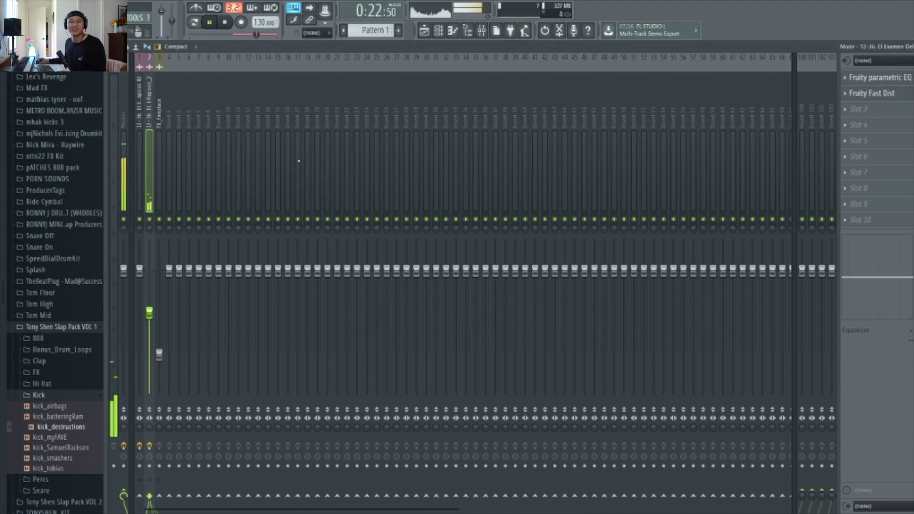
left_click(436, 34)
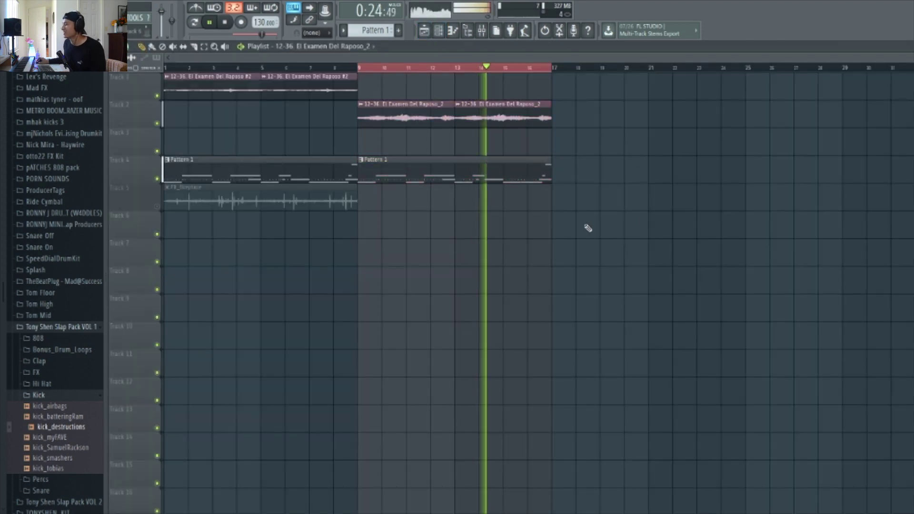
Copy the FX_fireplace clip to bars 9 to 16 on Track 5 and unmute the fireplace clips
left_click_drag(353, 198, 487, 202)
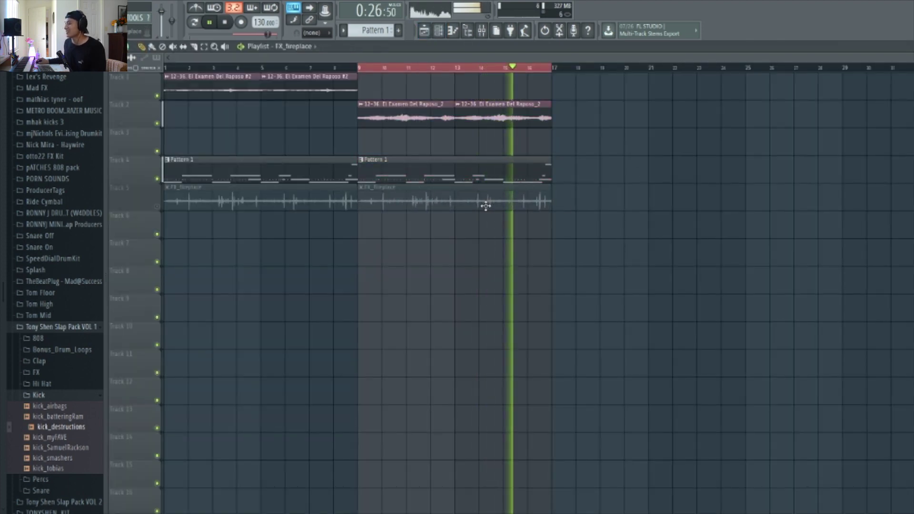
key("space")
left_click(204, 185)
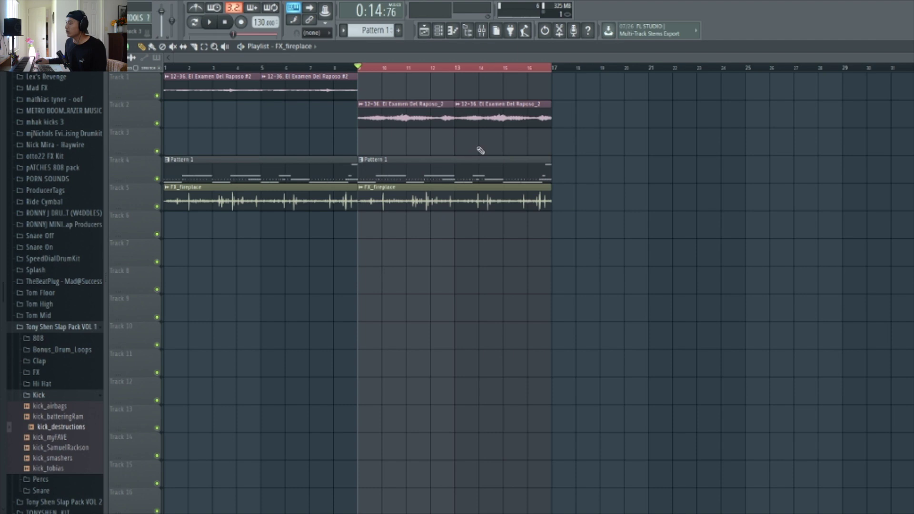
Split Pattern 1 by channel and spread the separate snare, hat, open hat, perc, 808 and kick patterns over Tracks 6 to 11 in bars 1 to 8
right_click(366, 28)
left_click(456, 133)
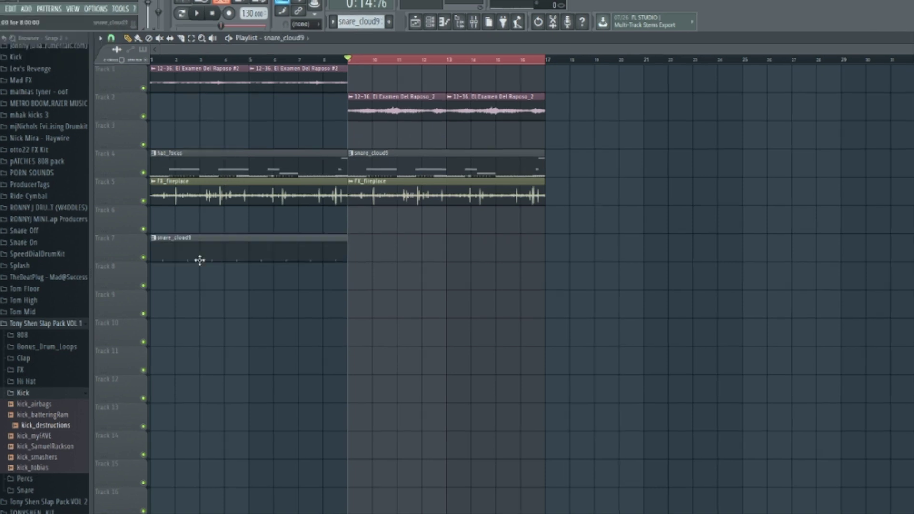
mouse_move(198, 259)
left_mouse_down()
mouse_move(186, 199)
mouse_move(196, 163)
mouse_move(192, 256)
left_mouse_up()
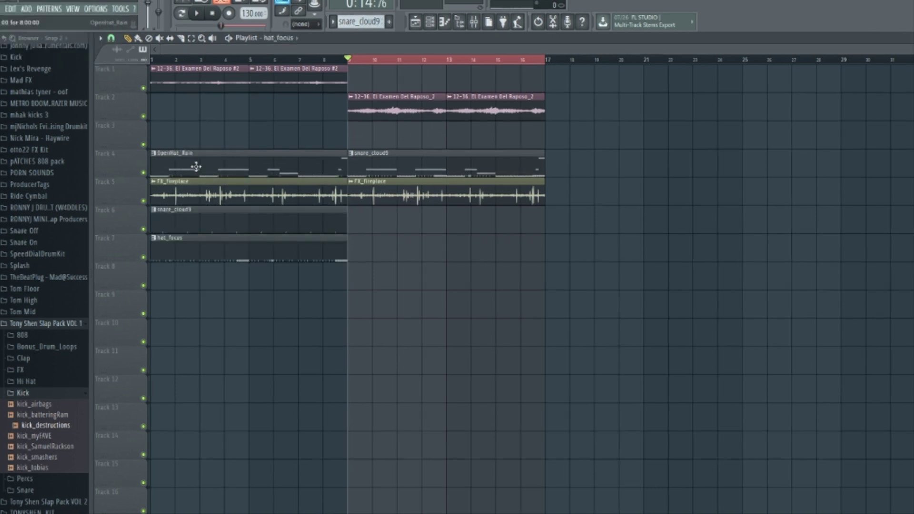
left_click_drag(195, 167, 190, 296)
left_click(173, 304)
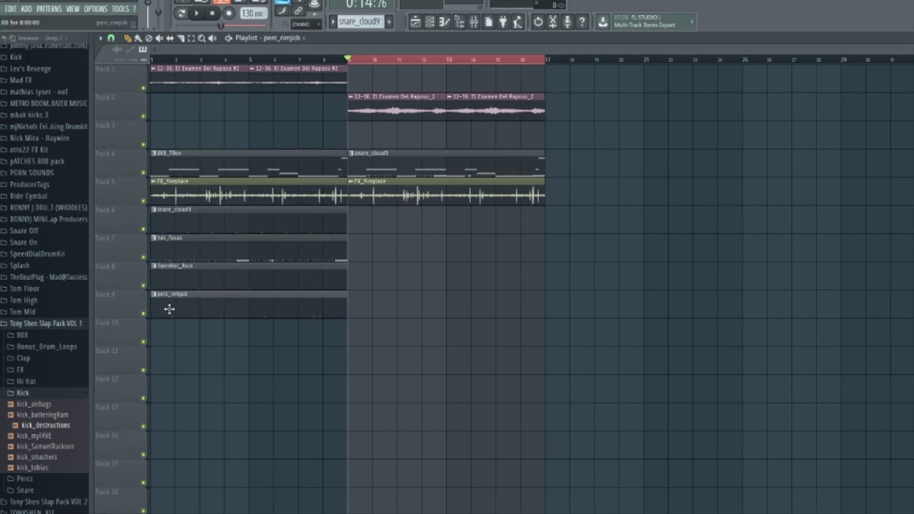
left_click_drag(192, 160, 196, 339)
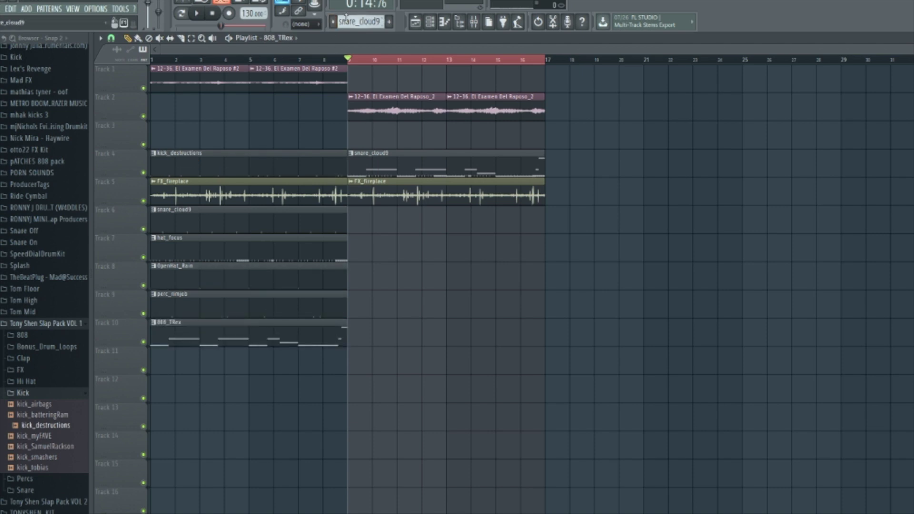
left_click_drag(266, 169, 244, 365)
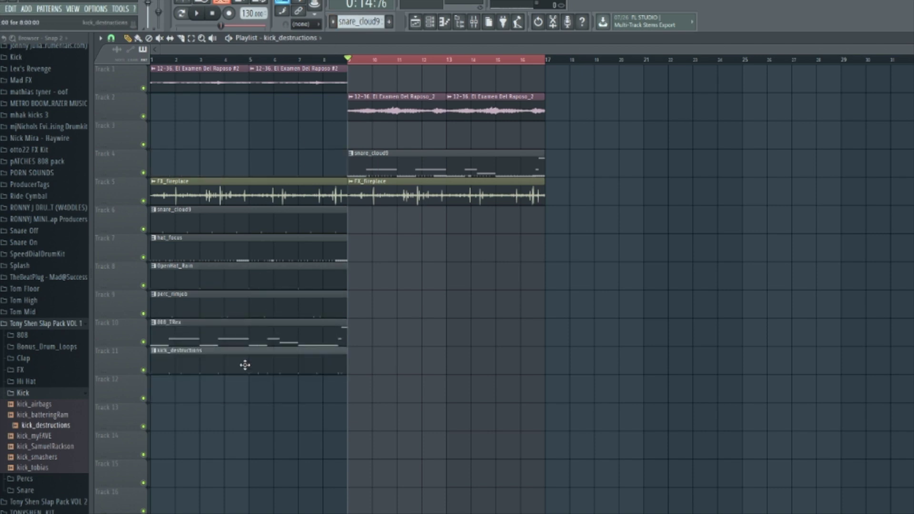
Delete the stacked patterns in bars 9 to 16 on Track 4 and copy the separated patterns on Tracks 6 to 11 into those bars
left_click(523, 152, "ctrl")
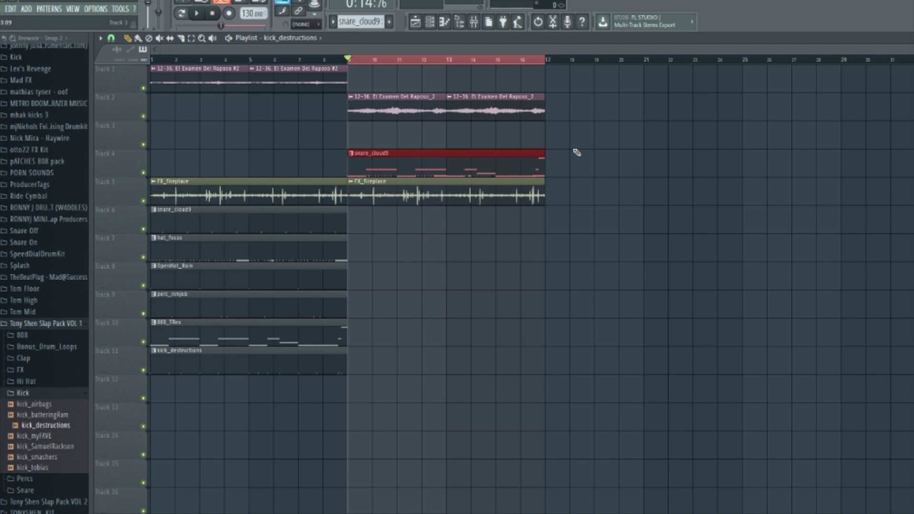
key("Delete")
left_click_drag(361, 460, 383, 230)
right_click(331, 150)
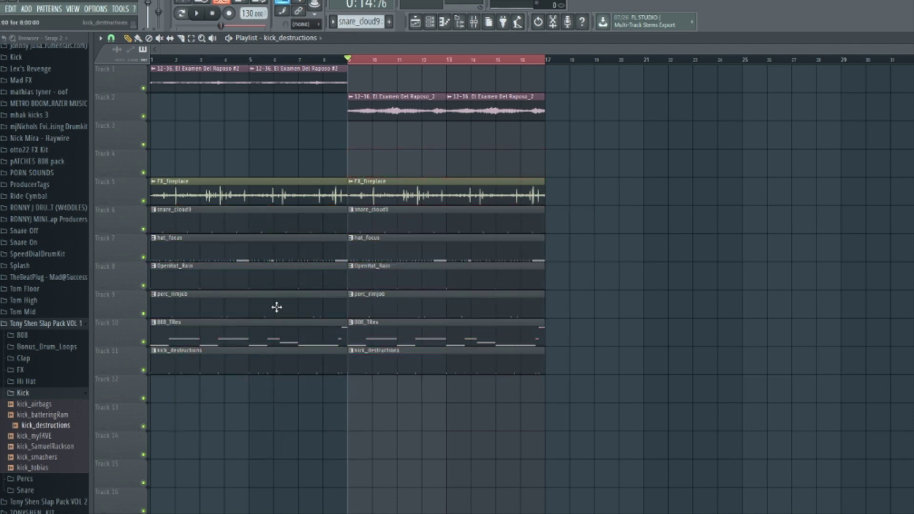
Shift the drum, fireplace and El Examen Del Raposo_2 clips eight bars later, and place an FX_fireplace clip at bar 1
left_click_drag(605, 433, 149, 124)
left_click_drag(168, 197, 376, 174)
left_click(405, 184)
left_click(157, 190)
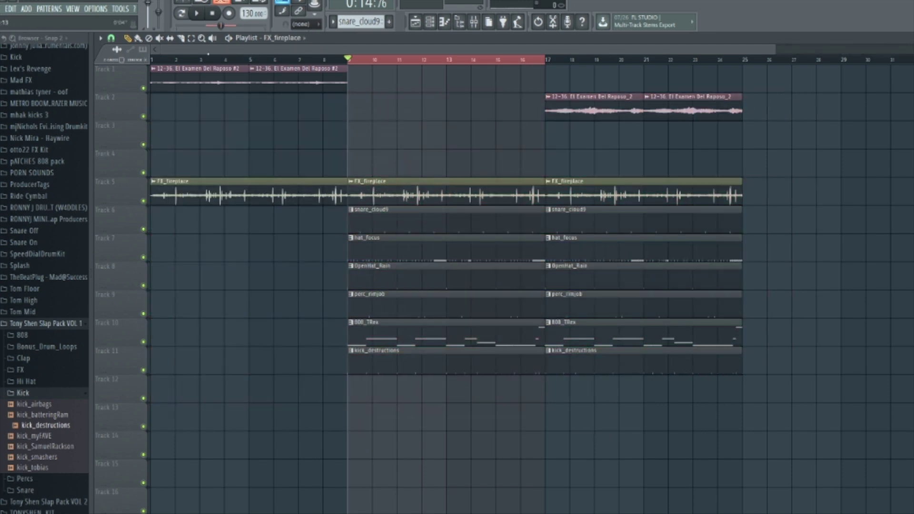
Copy the El Examen Del Raposo #2 clips to bars 9 to 16 and place a hat_focus pattern in bars 1 to 8 during playback
key("space")
left_click_drag(166, 82, 365, 82)
left_click(370, 255)
left_click(162, 247)
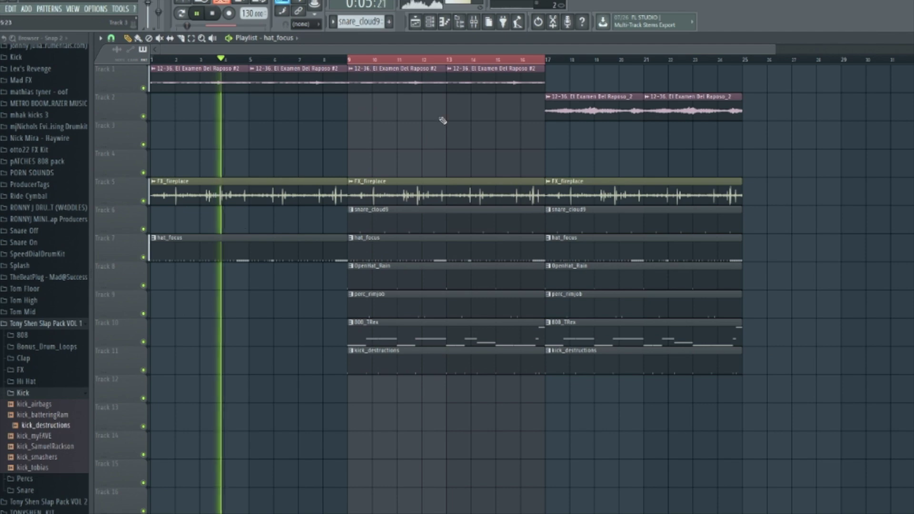
Route the channels from snare_cloud9 to kick_destructions to separate mixer tracks starting at track 4, and return to the playlist
left_click(473, 22)
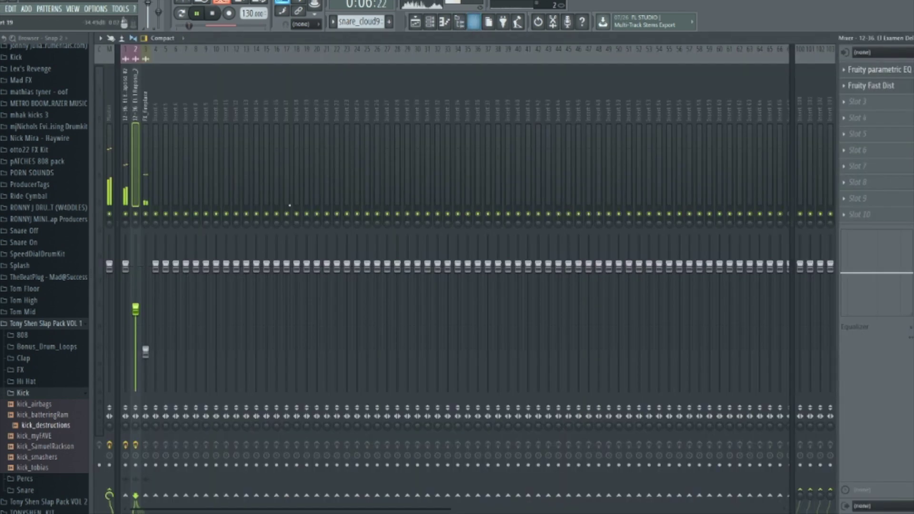
left_click(430, 23)
key("space")
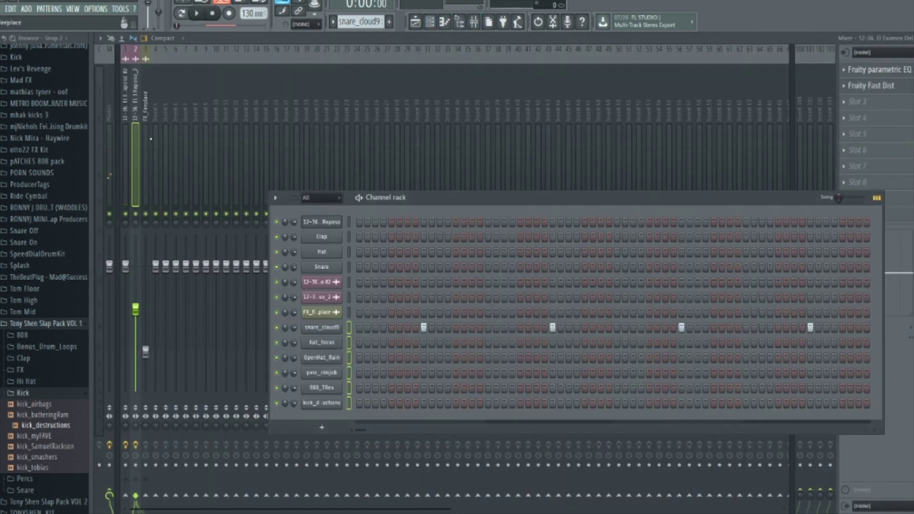
left_click(156, 137)
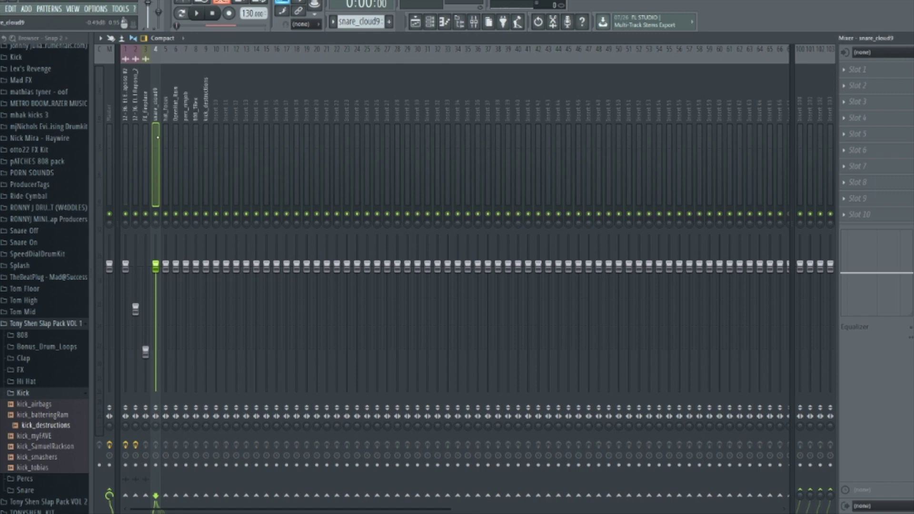
left_click(420, 23)
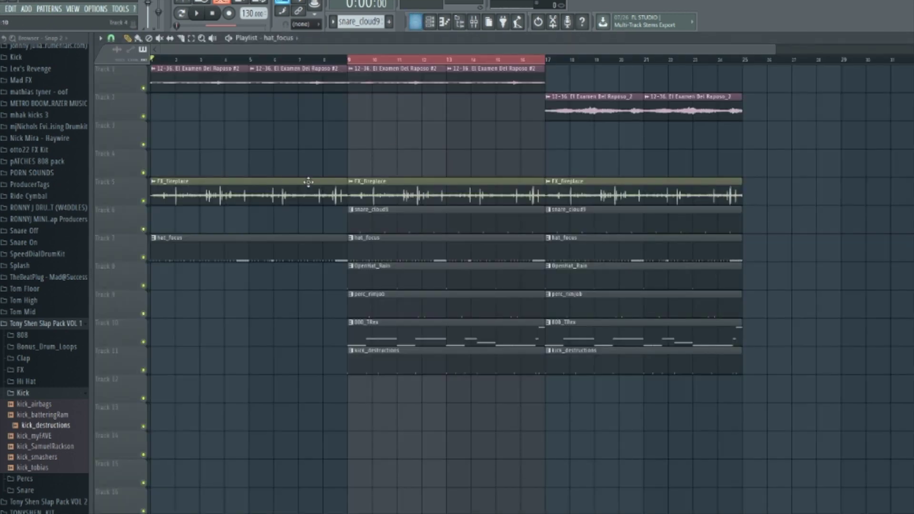
Play the arrangement from the start and extend the El Examen Del Raposo #2 clips on Track 1 through bars 17 to 24
key("space")
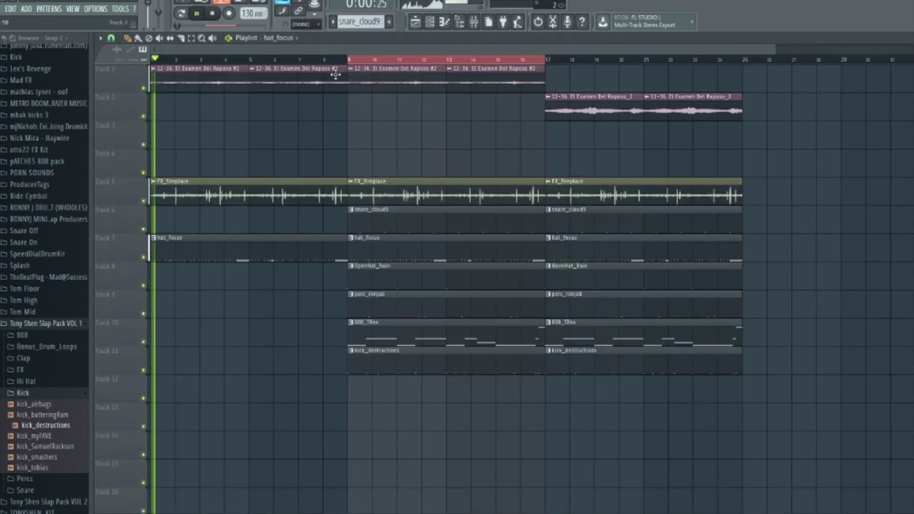
left_click(474, 22)
left_click(416, 22)
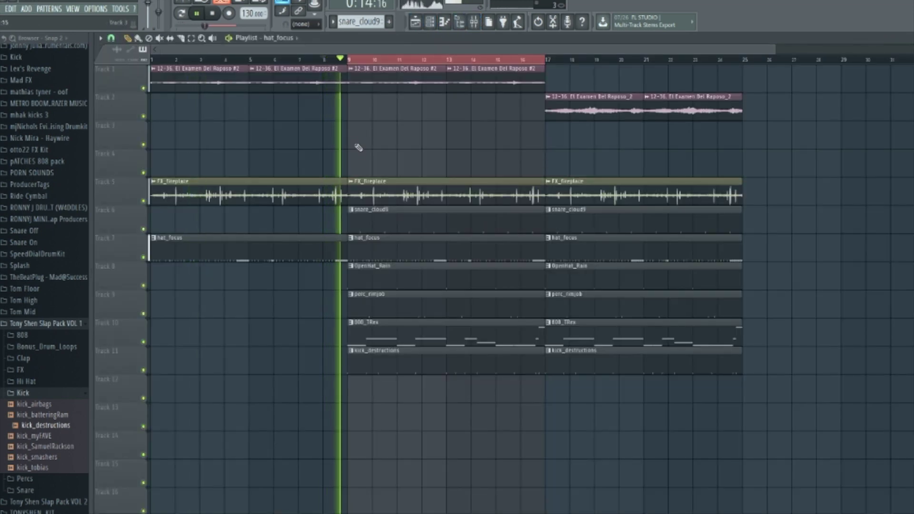
left_click(534, 75)
key("space")
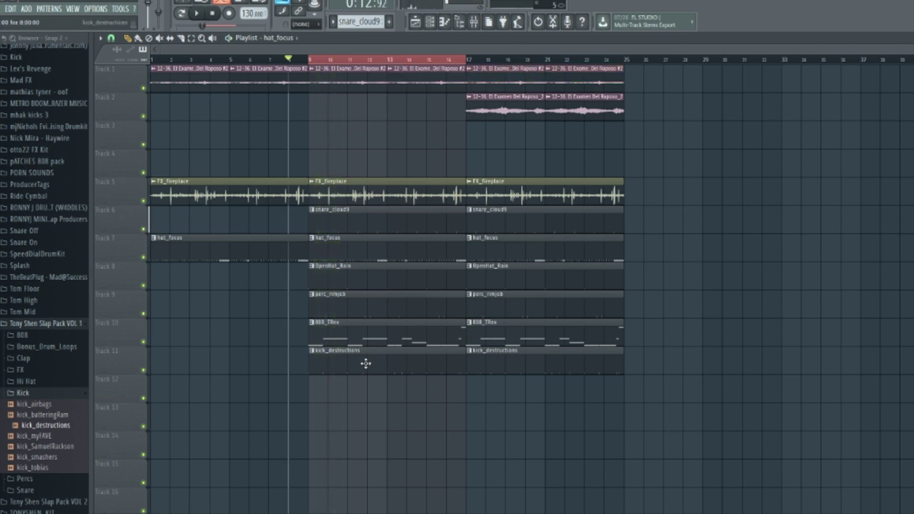
Delete the kick_destructions pattern from bars 9 to 16 and play from bar 9
right_click(365, 363)
left_click(314, 61)
key("space")
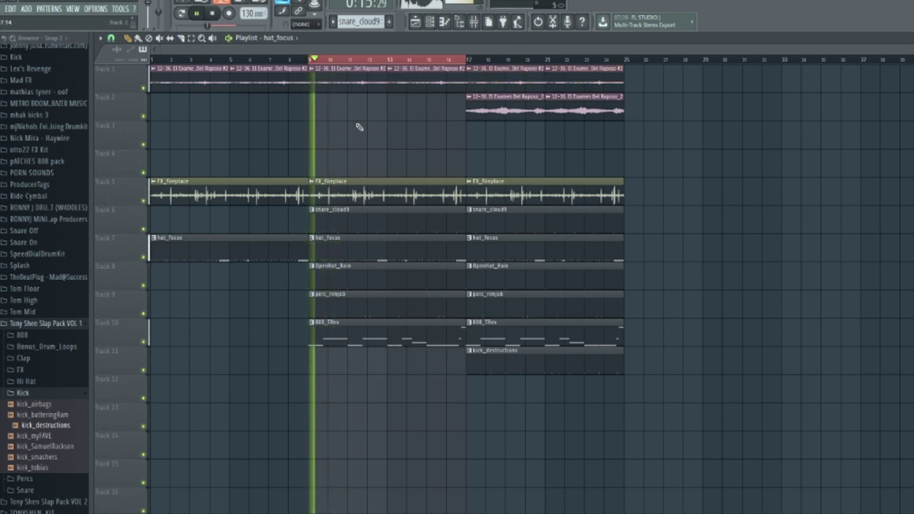
Clear the playlist loop selection and move the El Examen Del Raposo_2 clips to bars 25 to 32
left_click(453, 63)
left_click_drag(525, 111, 684, 112)
scroll(663, 194, "down", 1)
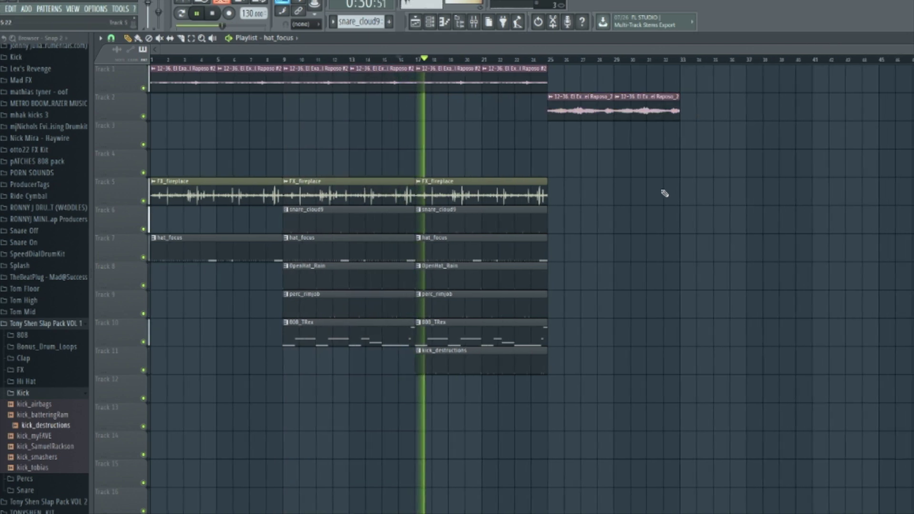
Copy the 808_TRex patterns to bars 25 to 40 and duplicate the El Examen Del Raposo_2 clips into bars 33 to 40
left_click_drag(544, 305, 618, 308)
left_click_drag(590, 355, 442, 221)
left_click_drag(693, 204, 577, 119)
key("ctrl+b")
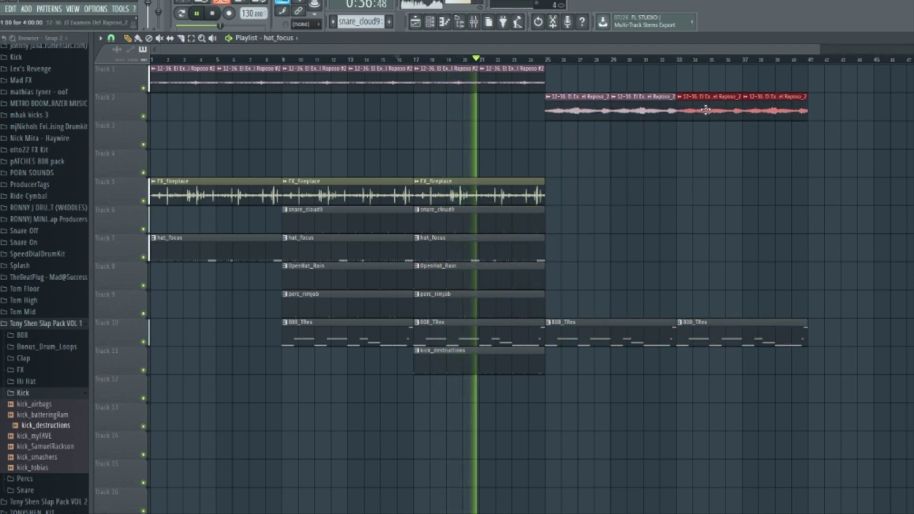
Copy the snare, hat, open hat and perc patterns to bars 25 to 40, and delete the copies in bars 25 to 32
left_click_drag(525, 315, 338, 233)
left_click_drag(338, 234, 591, 232)
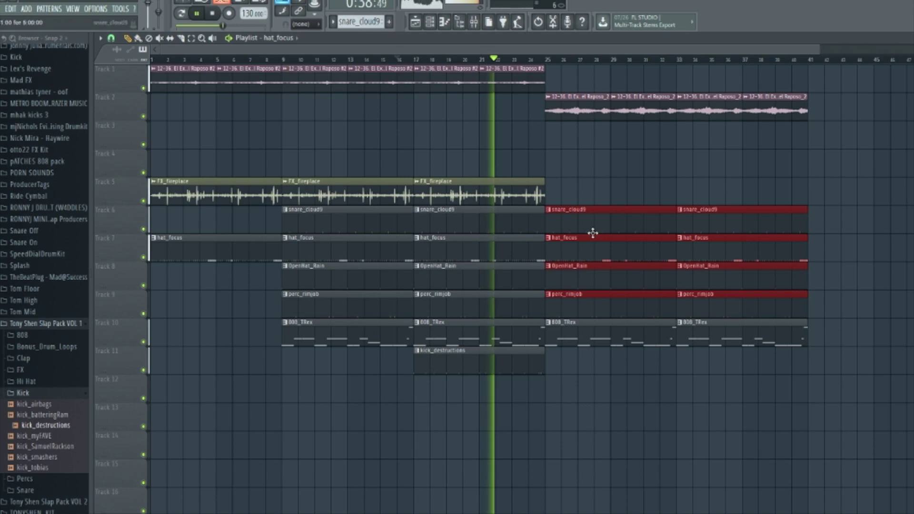
right_click(590, 224)
right_click(592, 295)
Place a kick_destructions pattern in bars 33 to 40 on Track 11
left_click(498, 349)
left_click(714, 362)
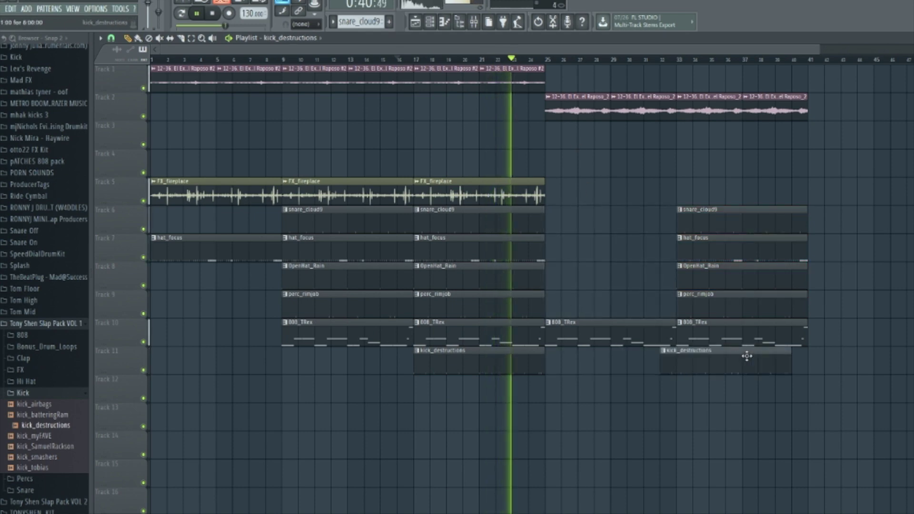
scroll(553, 194, "down", 1)
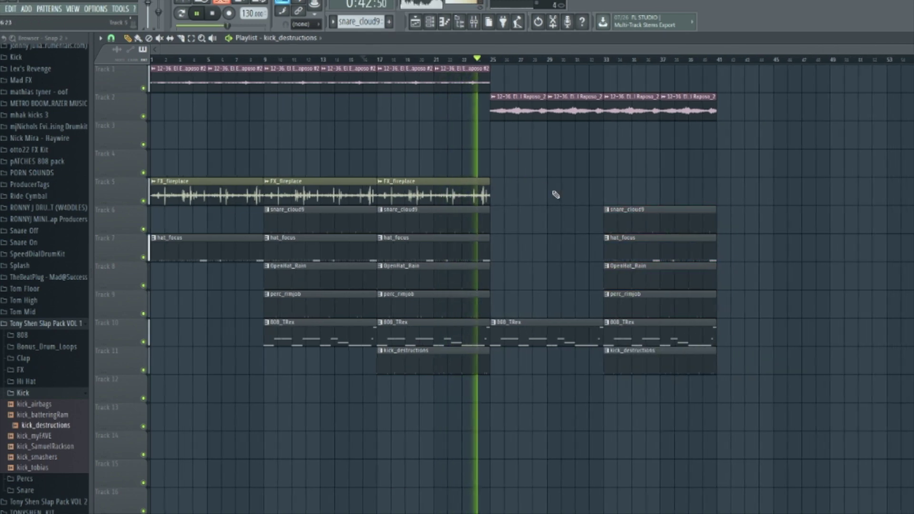
Duplicate the three FX_fireplace clips on Track 5 to fill bars 25 to 48
left_click_drag(535, 205, 245, 189)
key("ctrl+b")
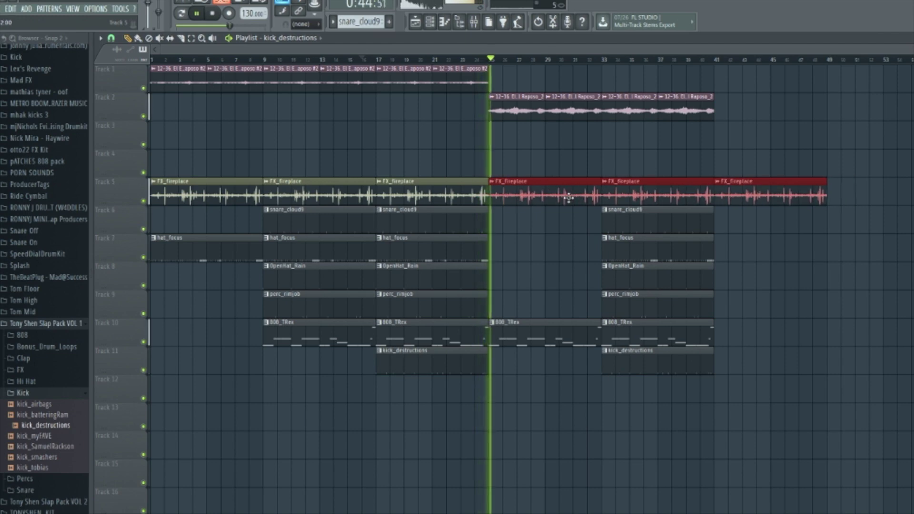
left_click(569, 159)
Place hat_focus and OpenHat_Rain patterns in bars 25 to 32
left_click_drag(640, 269, 514, 250)
left_click(536, 227)
Raise the El Examen Del Raposo_2 mixer fader slightly, and play the playlist from just before bar 25
key("F9")
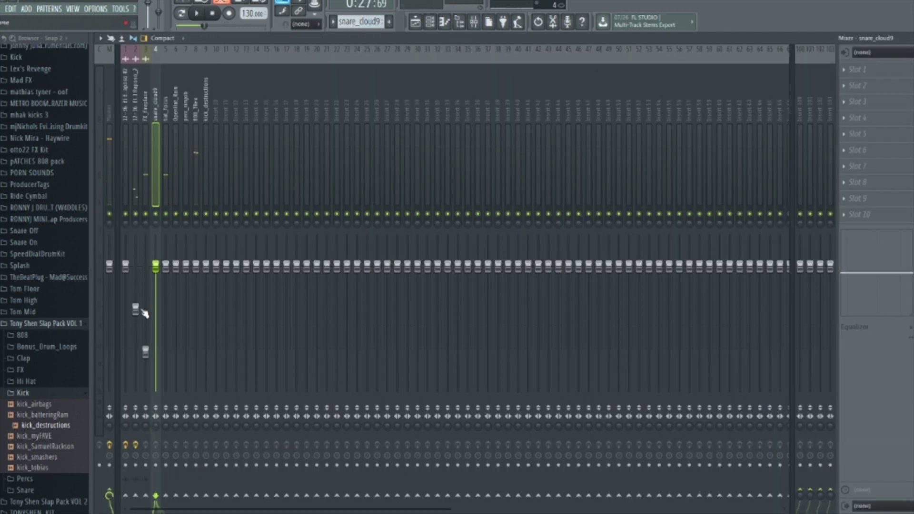
left_click_drag(143, 304, 143, 299)
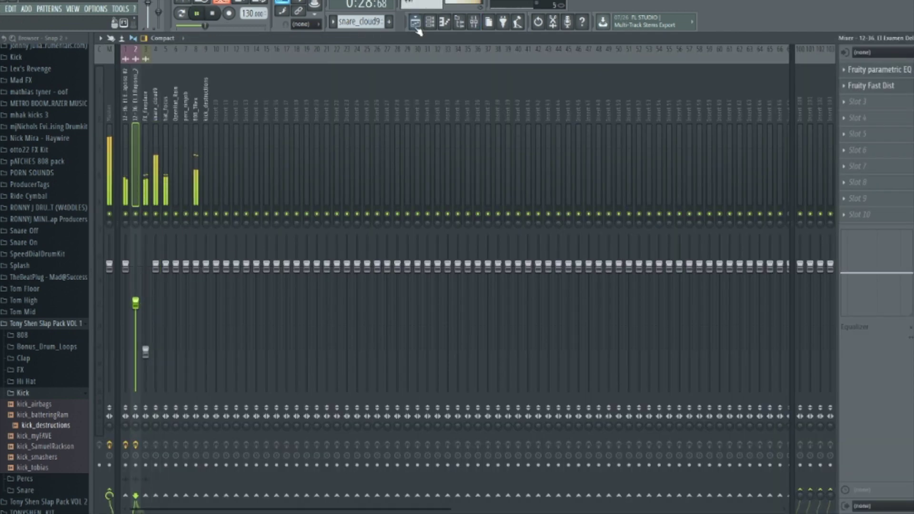
key("F9")
left_click(483, 61)
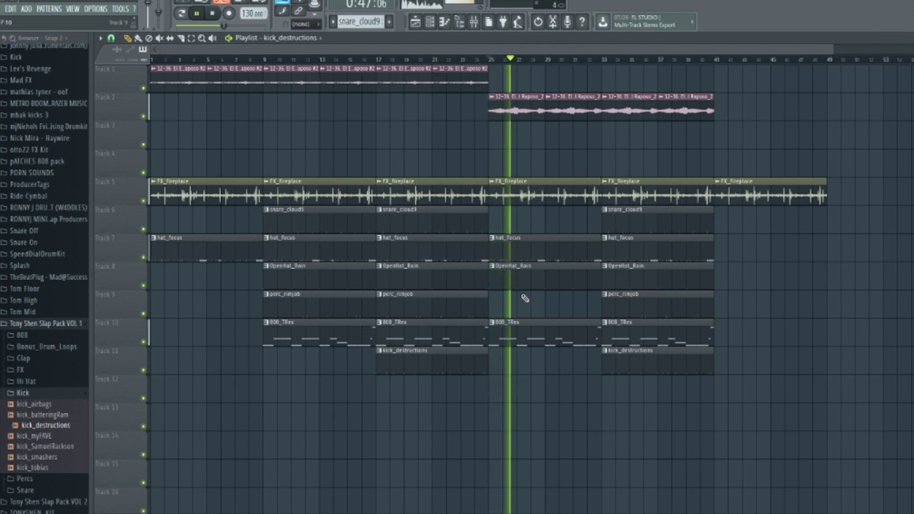
Remove the hat_focus and OpenHat_Rain patterns from bars 25 to 32
right_click(514, 247)
right_click(523, 274)
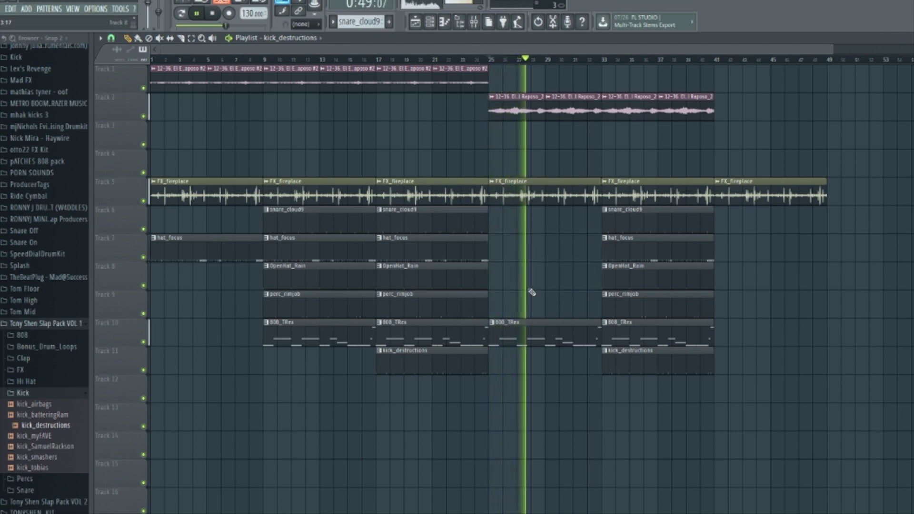
left_click_drag(377, 231, 489, 232)
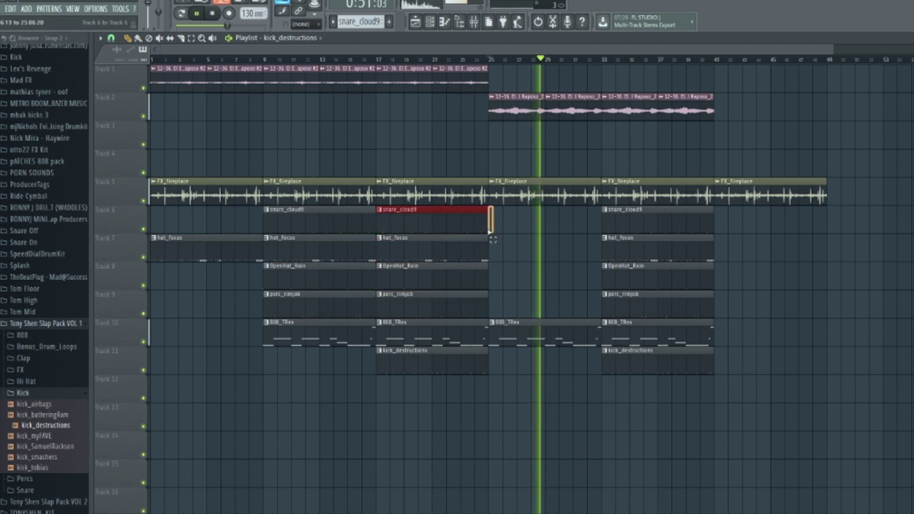
Duplicate all clips from bars 9 to 24, move the copies to bars 41 to 56, and start playback
left_click_drag(244, 67, 423, 374)
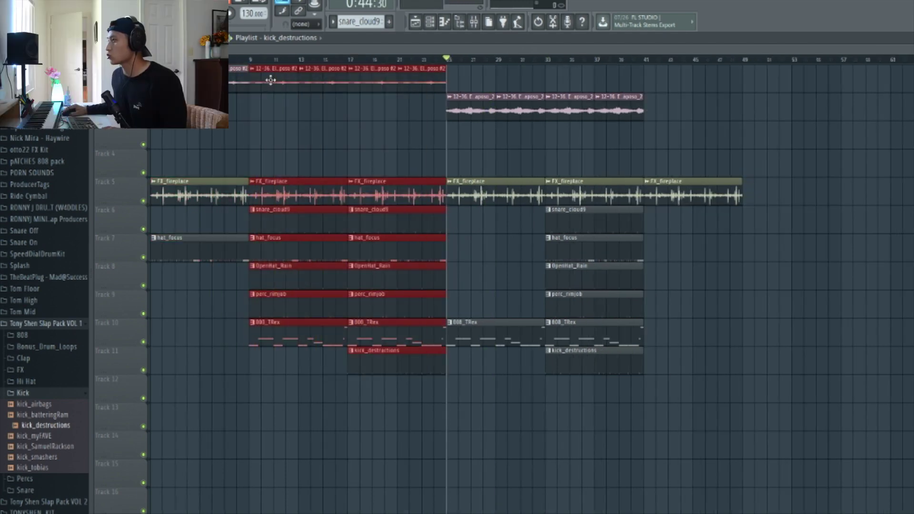
key("ctrl+b")
key("shift+Right")
key("shift+Right")
left_click(671, 112)
key("space")
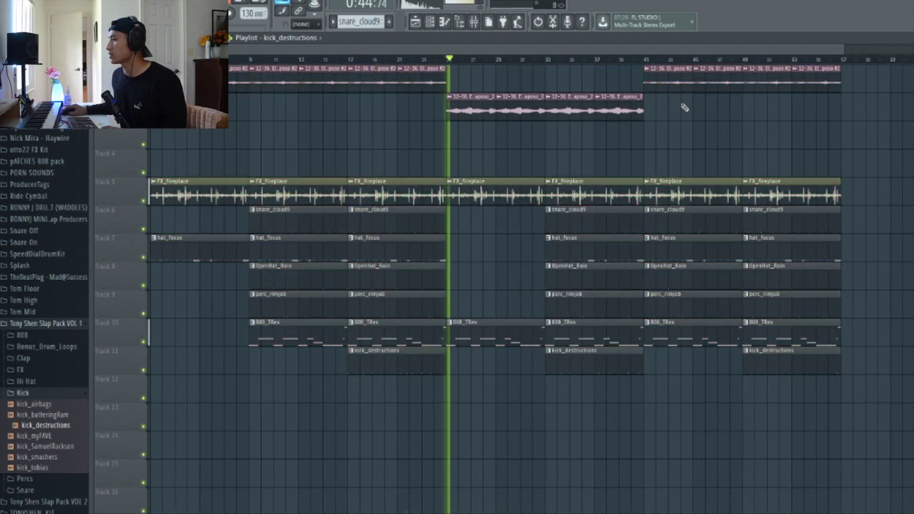
Delete the 808_TRex pattern from bars 41 to 48 and resume playback
scroll(649, 233, "down", 1, "ctrl")
key("space")
right_click(629, 324)
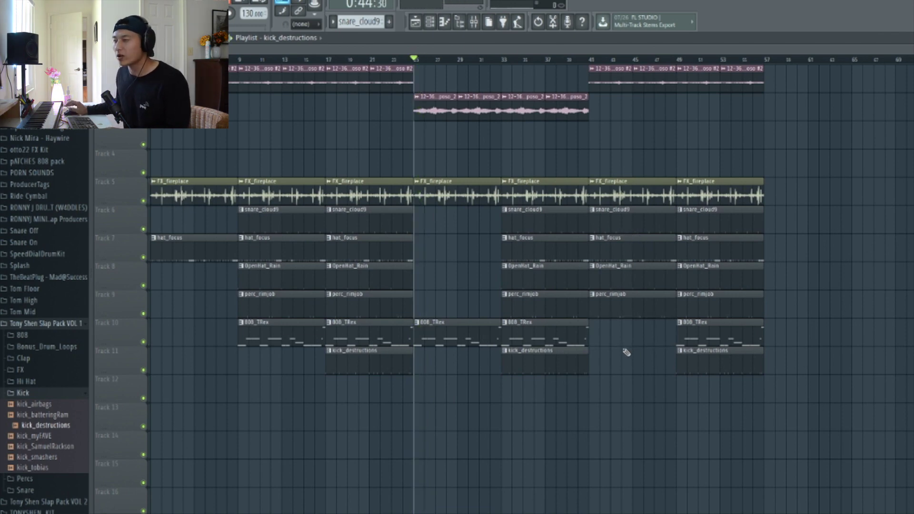
key("space")
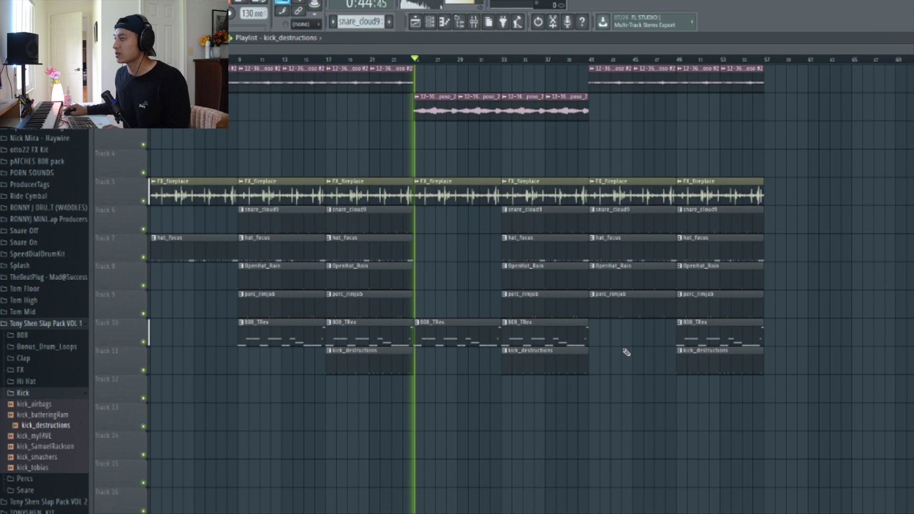
Copy the El Examen Del Raposo_2 section to bars 57 to 72, and add snare_cloud9 and hat_focus patterns in bars 57 to 64
left_click_drag(563, 380, 807, 132)
scroll(807, 132, "down", 1)
left_click_drag(816, 243, 724, 231)
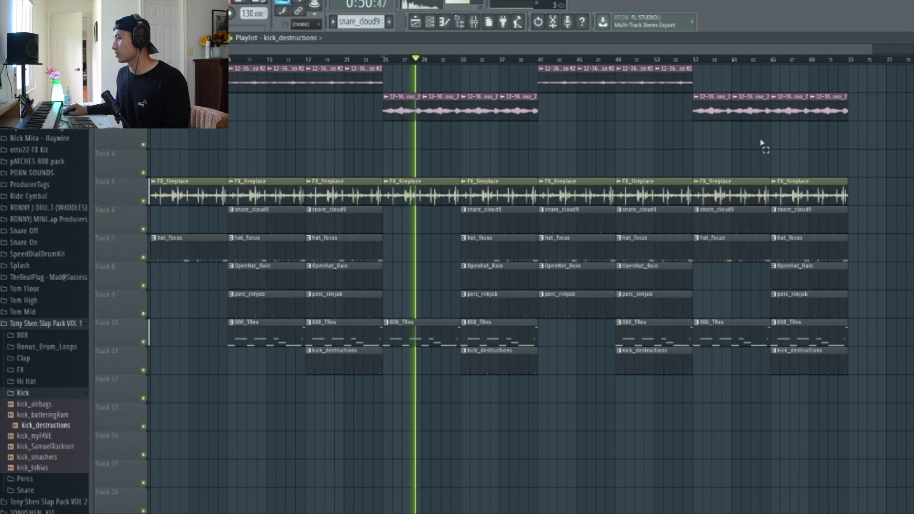
Duplicate all clips from bars 41 to 56 into bars 73 to 88 and extend the El Examen Del Raposo #2 phrase through bar 96
scroll(763, 143, "down", 1)
left_click_drag(643, 373, 524, 49)
left_click_drag(549, 119, 759, 66)
scroll(835, 118, "down", 1)
left_click_drag(809, 79, 840, 80)
left_click(838, 137)
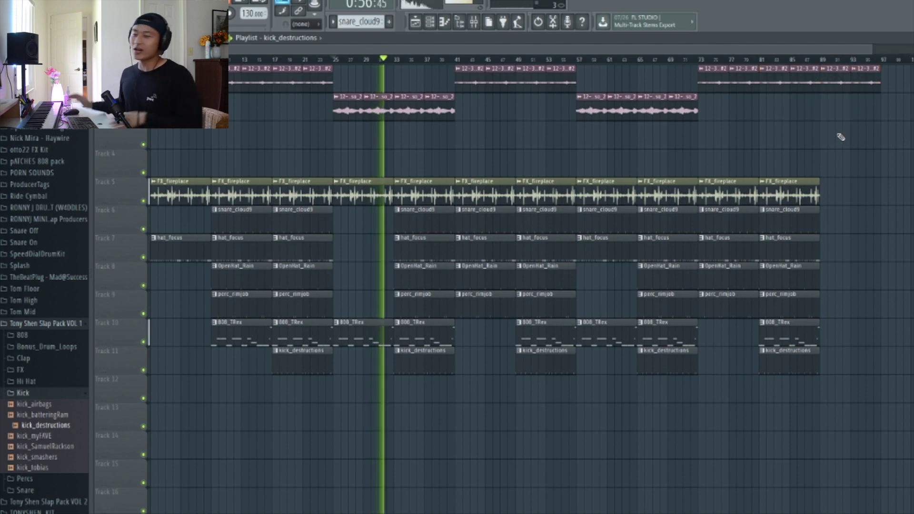
Remove the stray kick_destructions pattern on Track 5 and copy the FX_fireplace clip to bars 89 to 96
left_click_drag(801, 186, 857, 186)
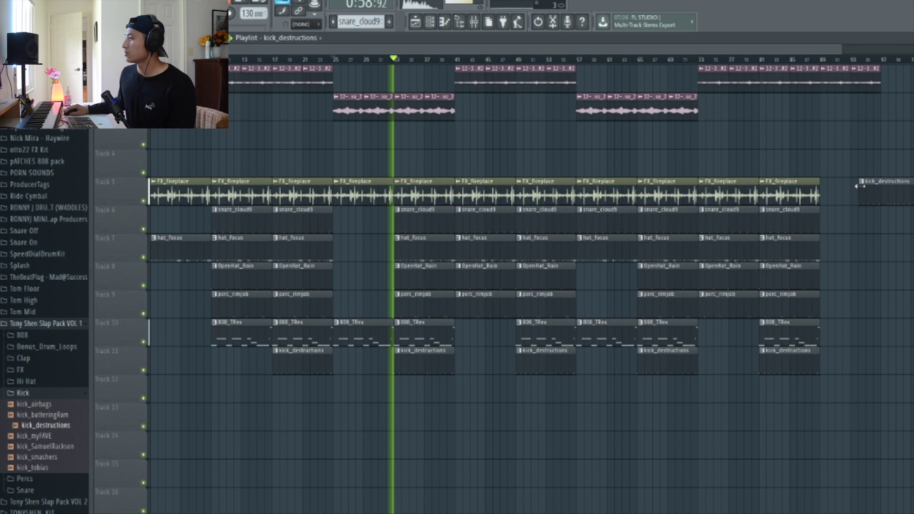
right_click(859, 186)
left_click_drag(785, 188, 839, 189)
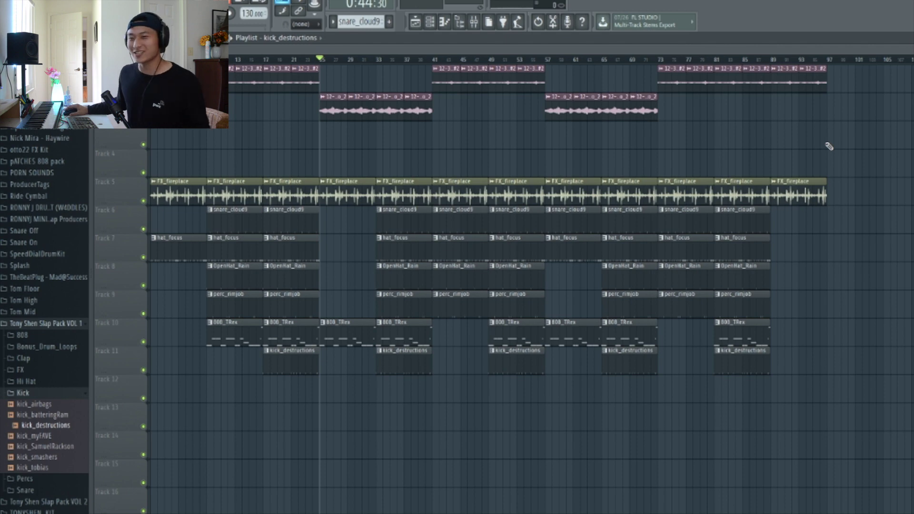
Replace Edison in the first effect slot of the Master mixer track with Fruity Fast Dist
left_click(474, 21)
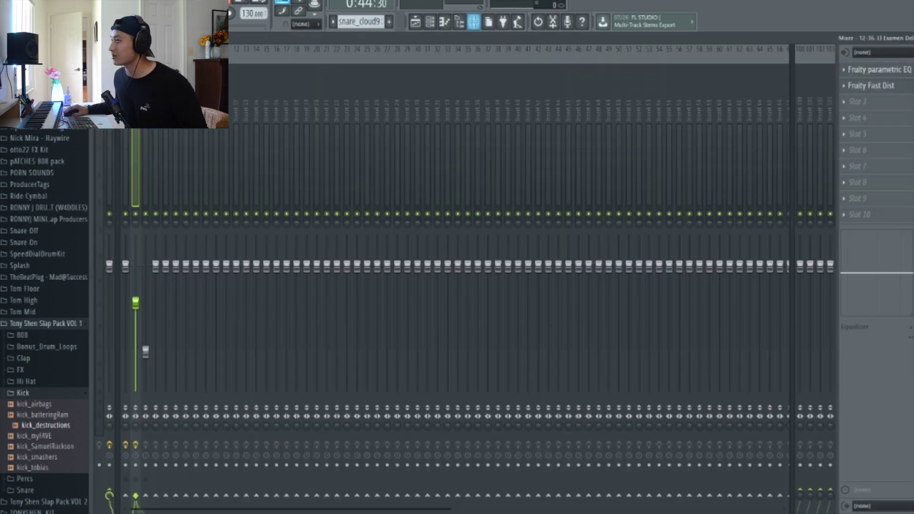
left_click(109, 162)
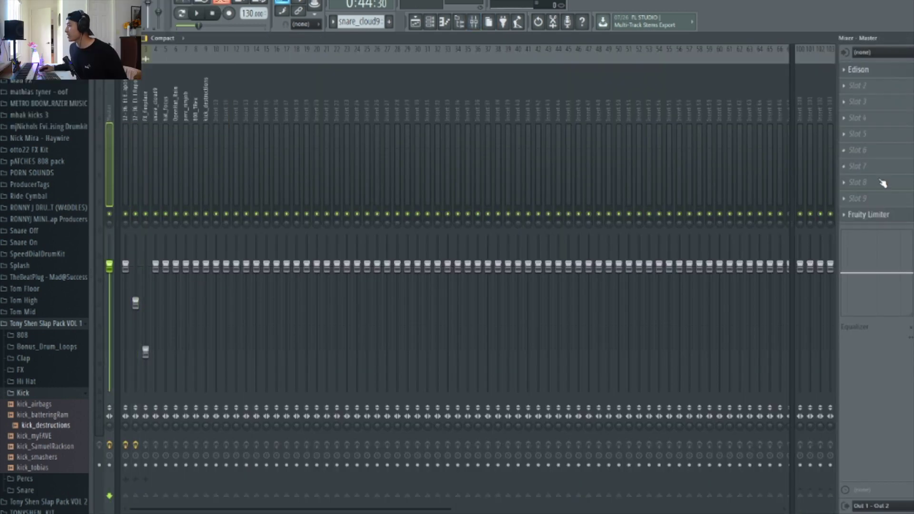
left_click(848, 76)
mouse_move(852, 83)
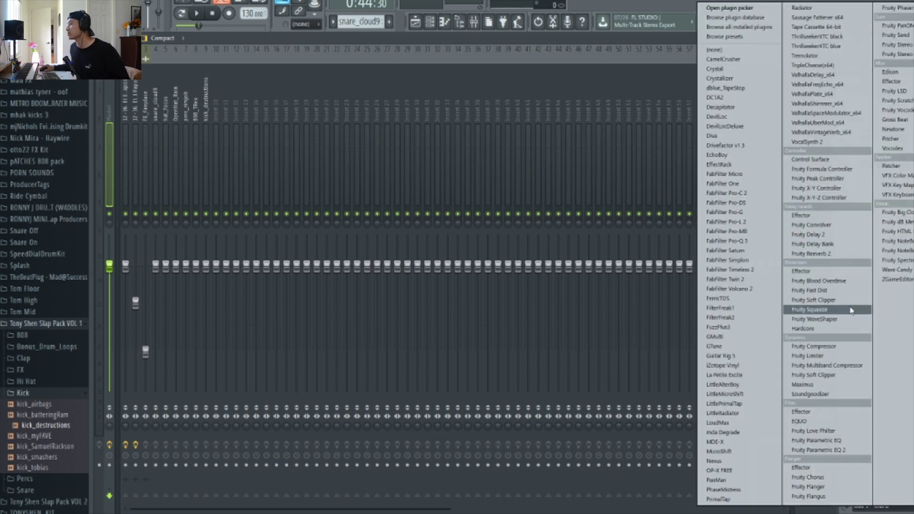
left_click(852, 290)
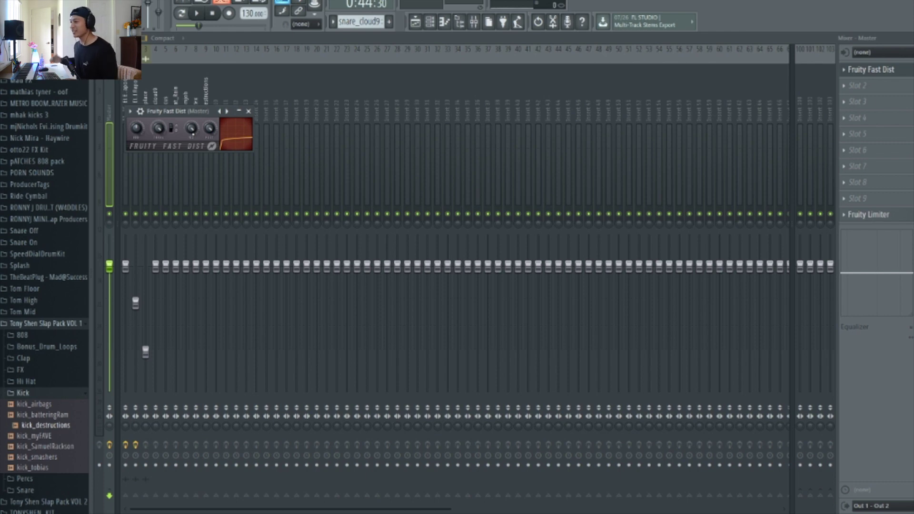
Play the song to audition Fruity Fast Dist on the Master track and close the plugin window
left_click_drag(167, 111, 206, 129)
key("space")
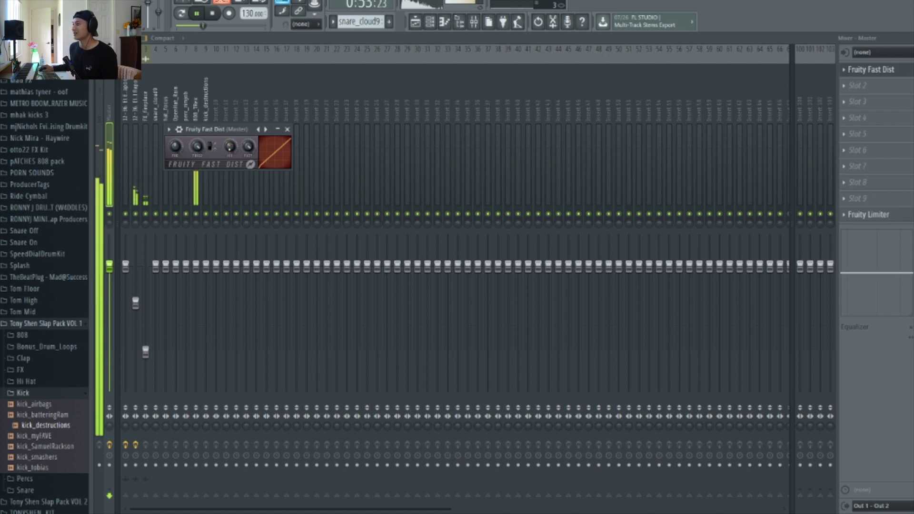
left_click(287, 128)
Return to the playlist and play the finished arrangement from its opening bars
left_click(415, 22)
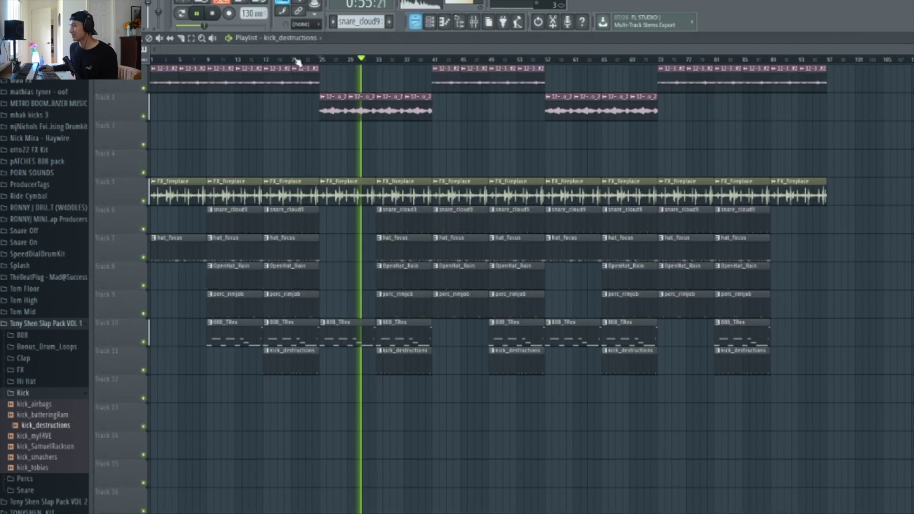
left_click(193, 59)
key("space")
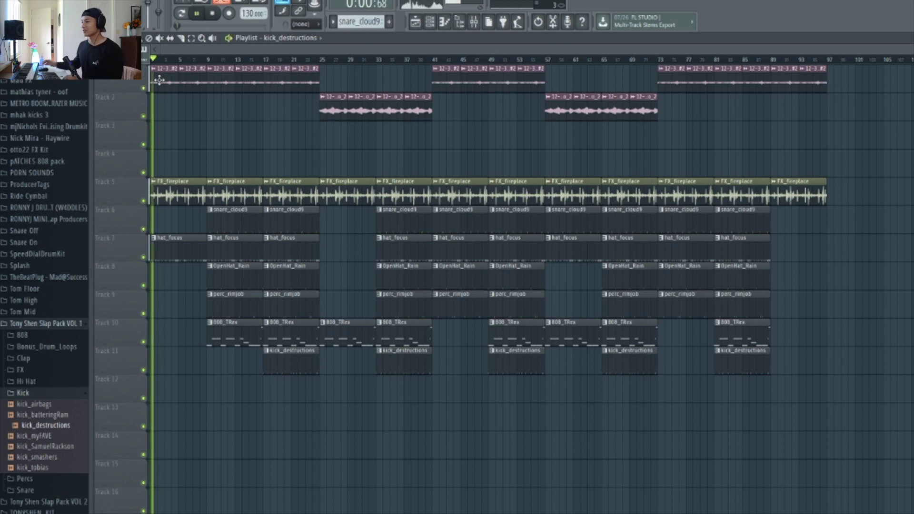
left_click(177, 60)
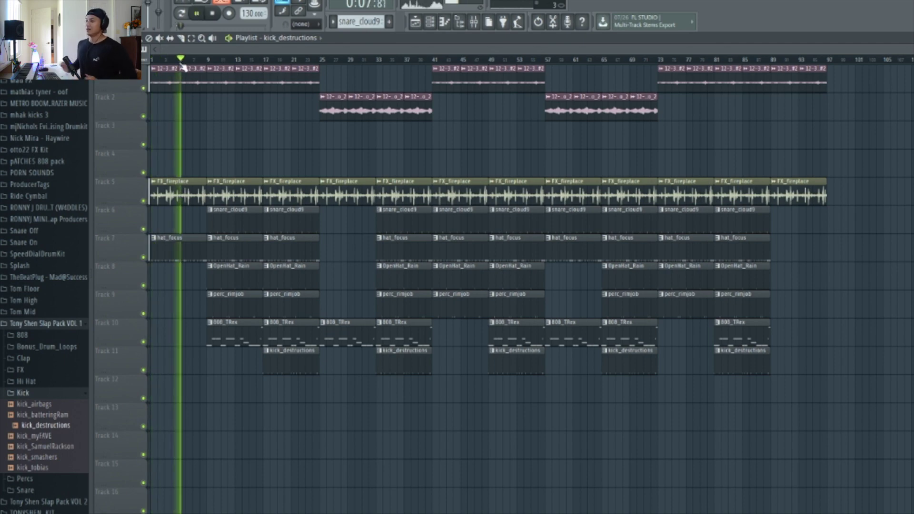